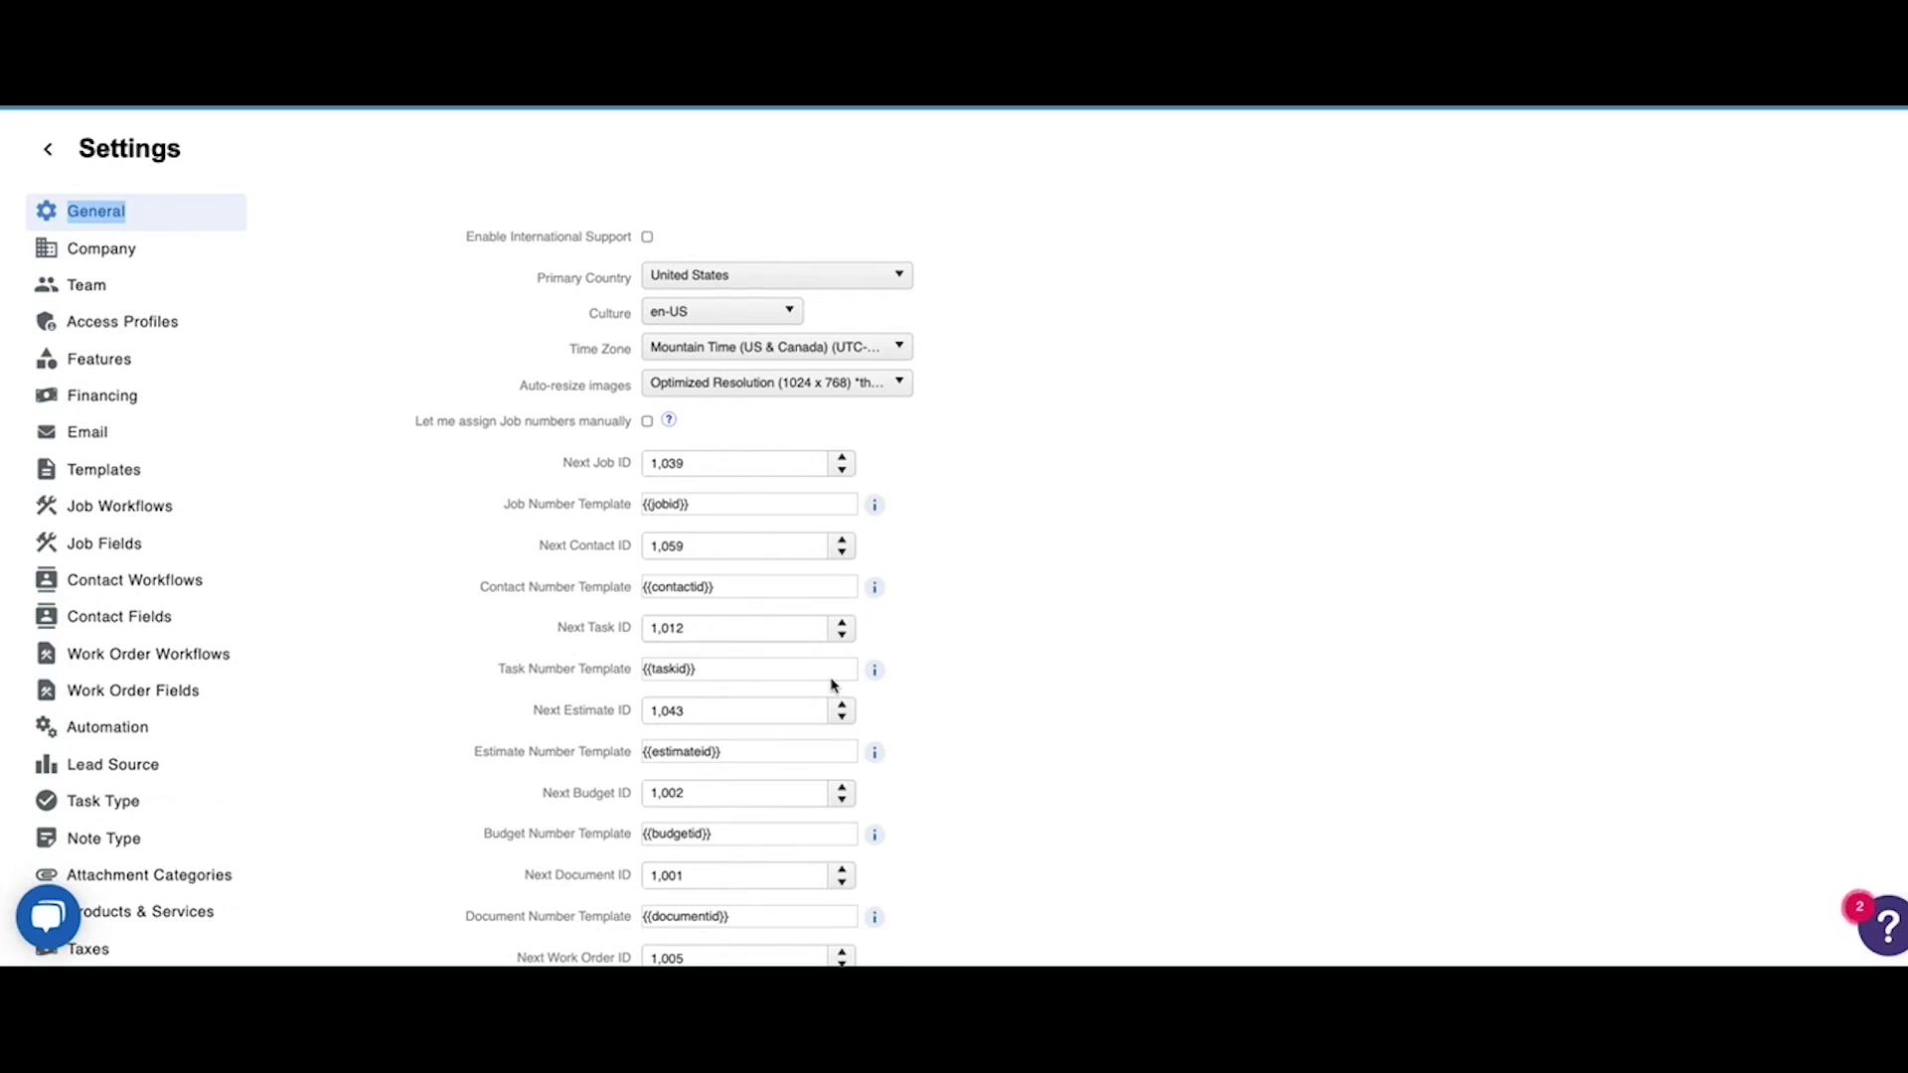
- Review the statuses of the Residential contact workflow, checking each one's stage, archived and Send to QuickBooks settings
scroll(434, 680, down, 1)
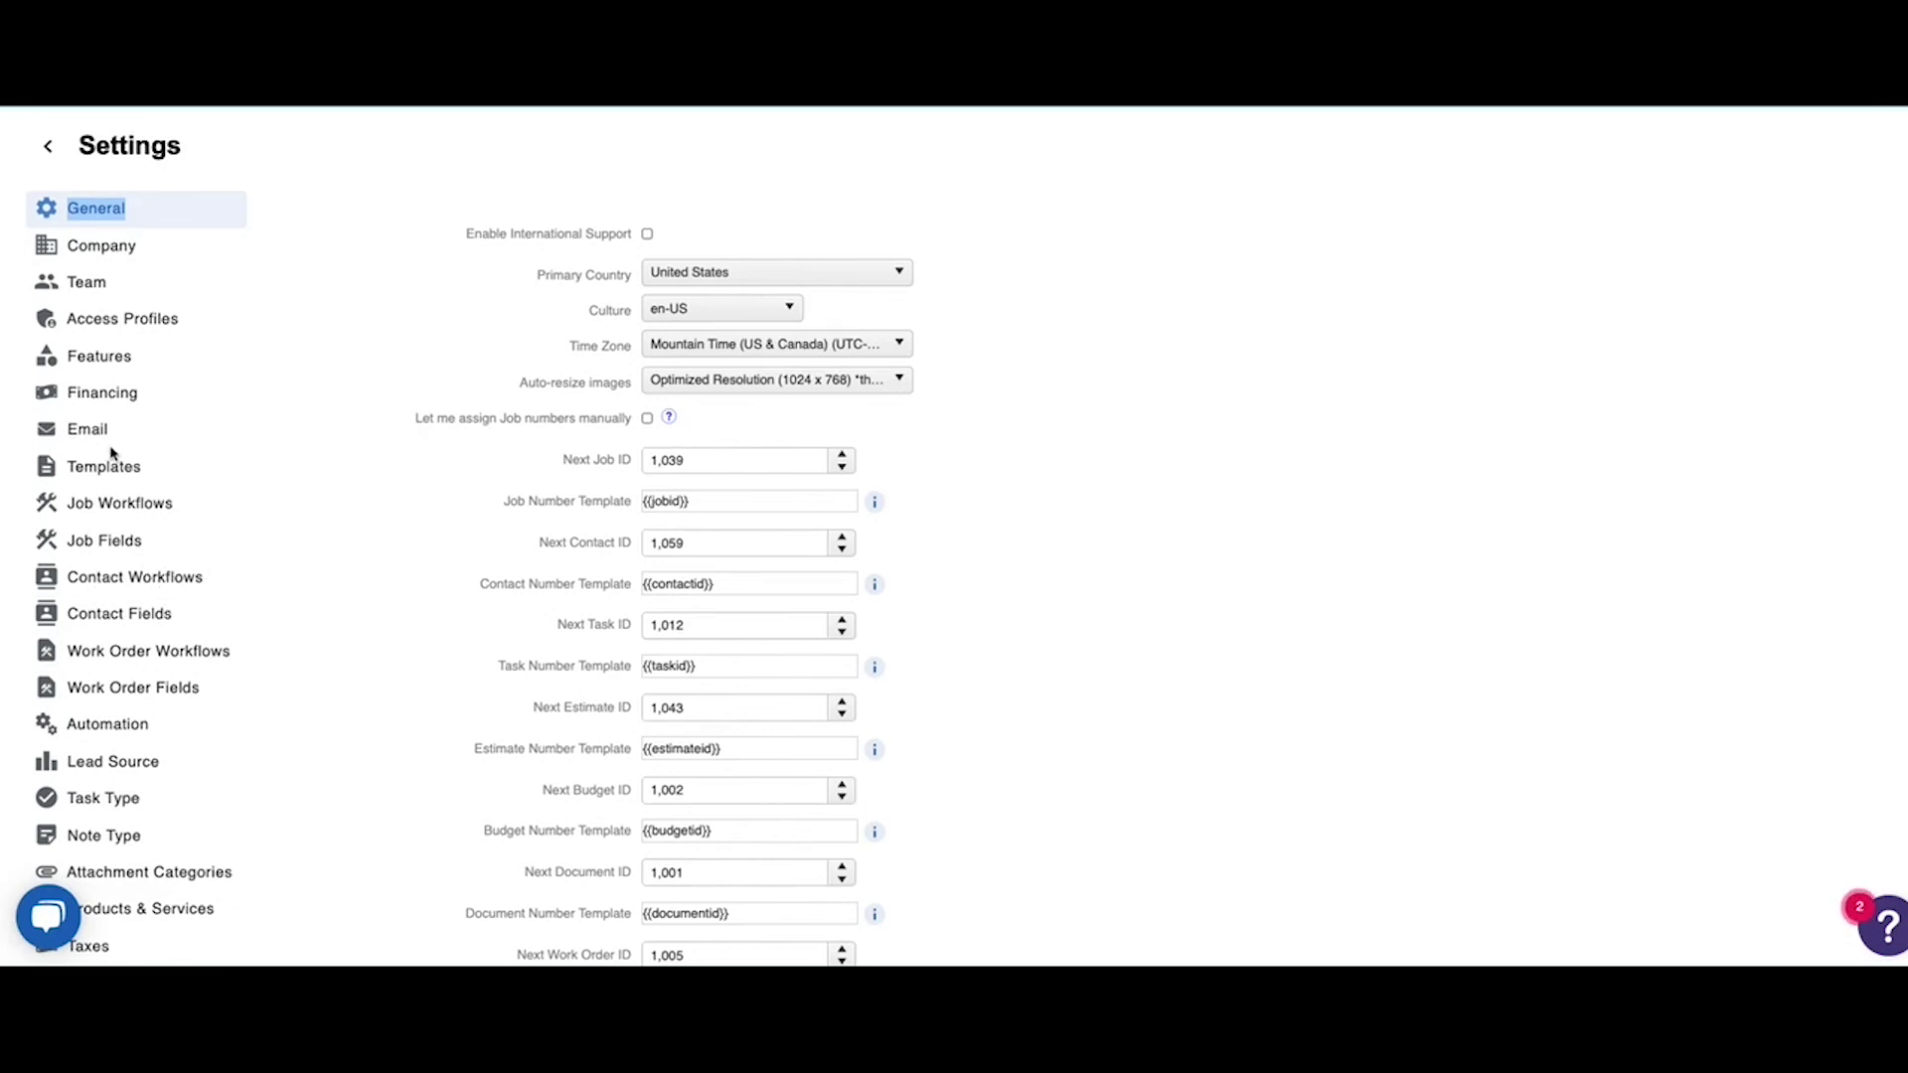
click(112, 584)
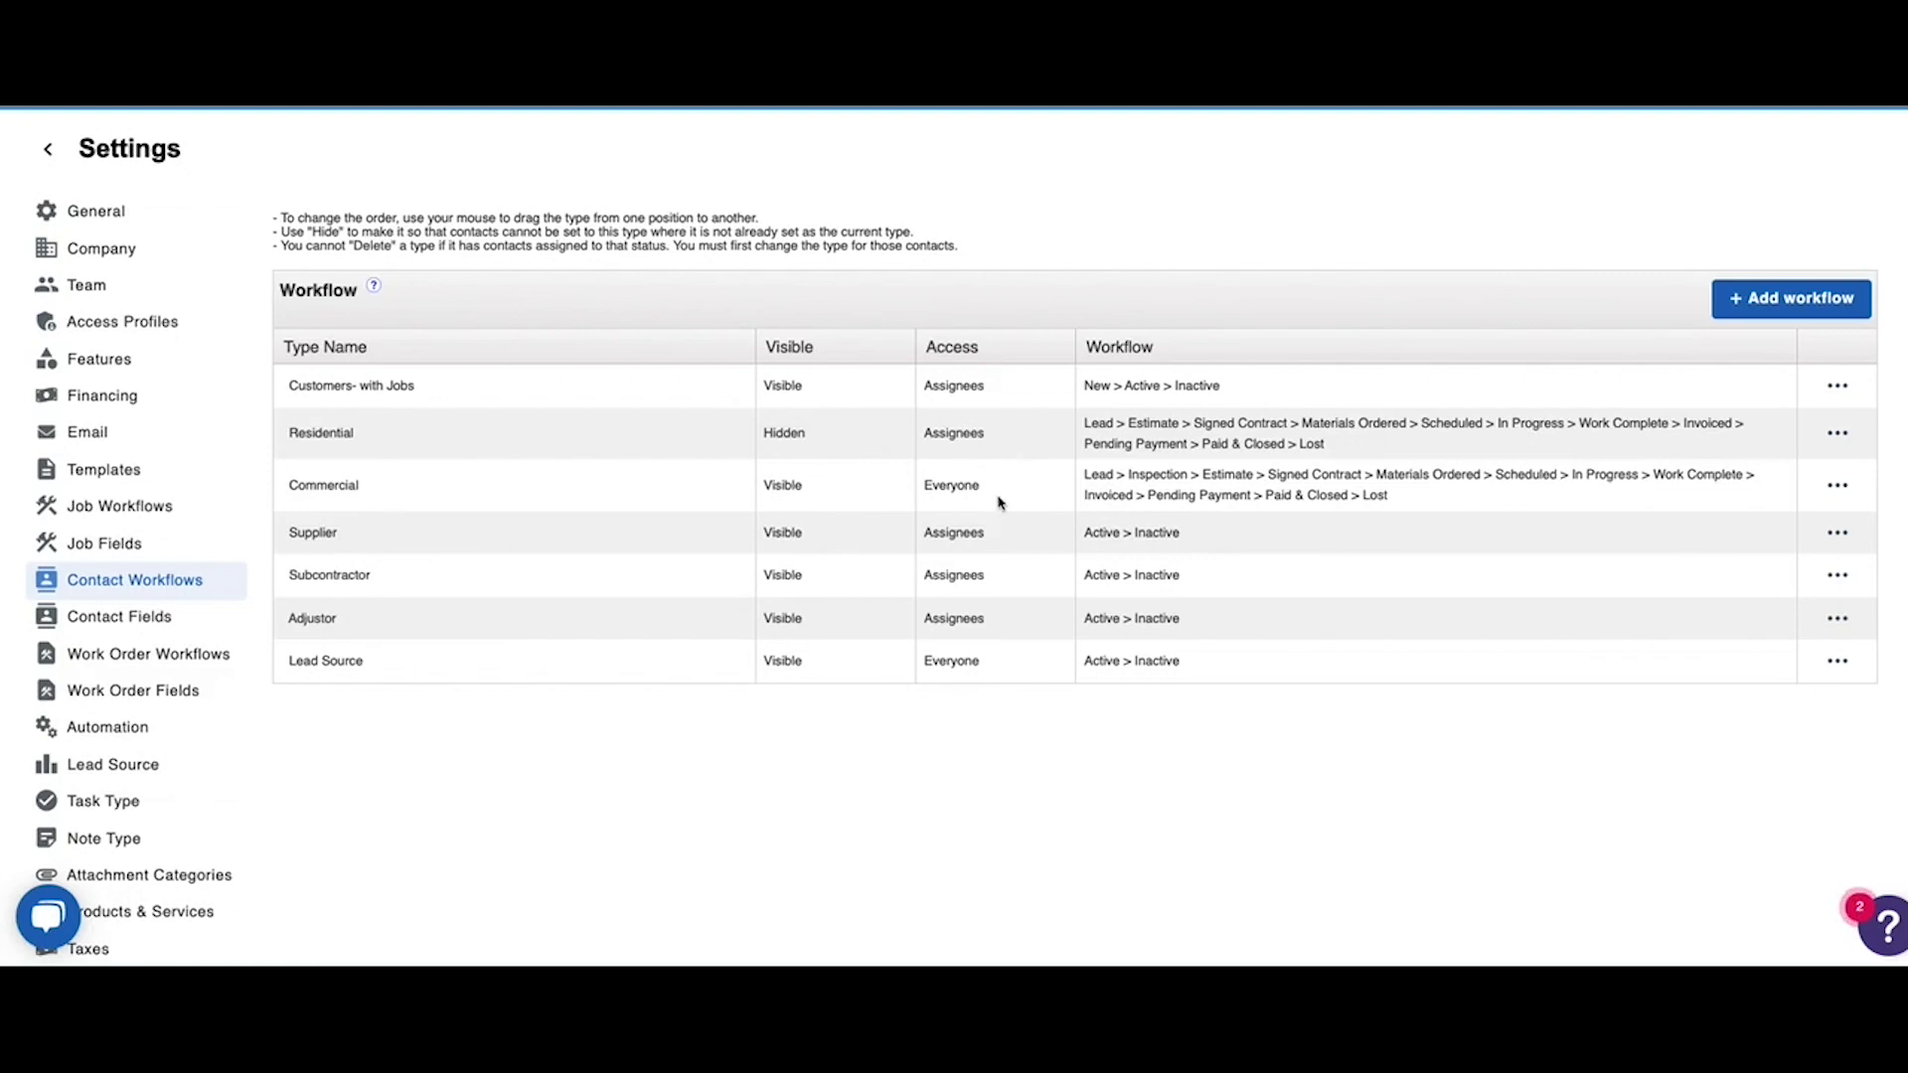
click(1838, 437)
click(1755, 431)
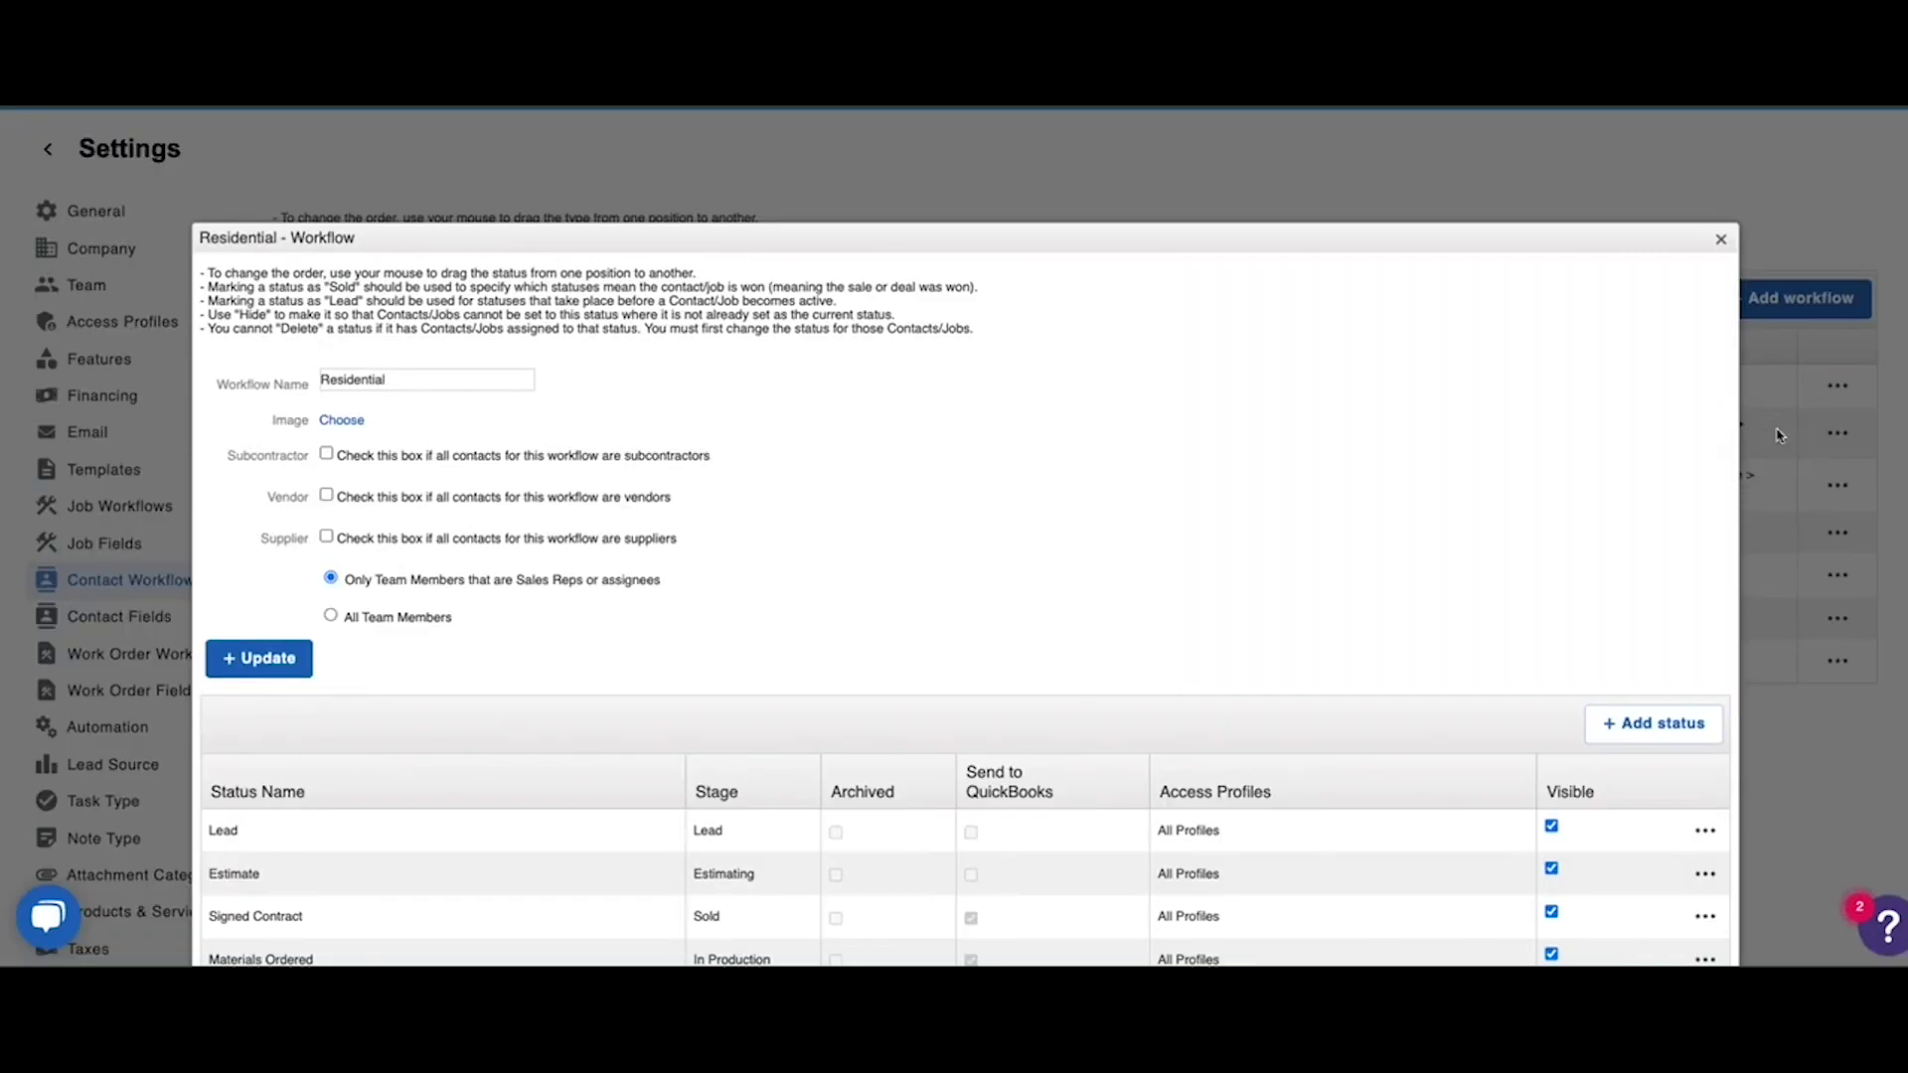
scroll(1143, 477, down, 3)
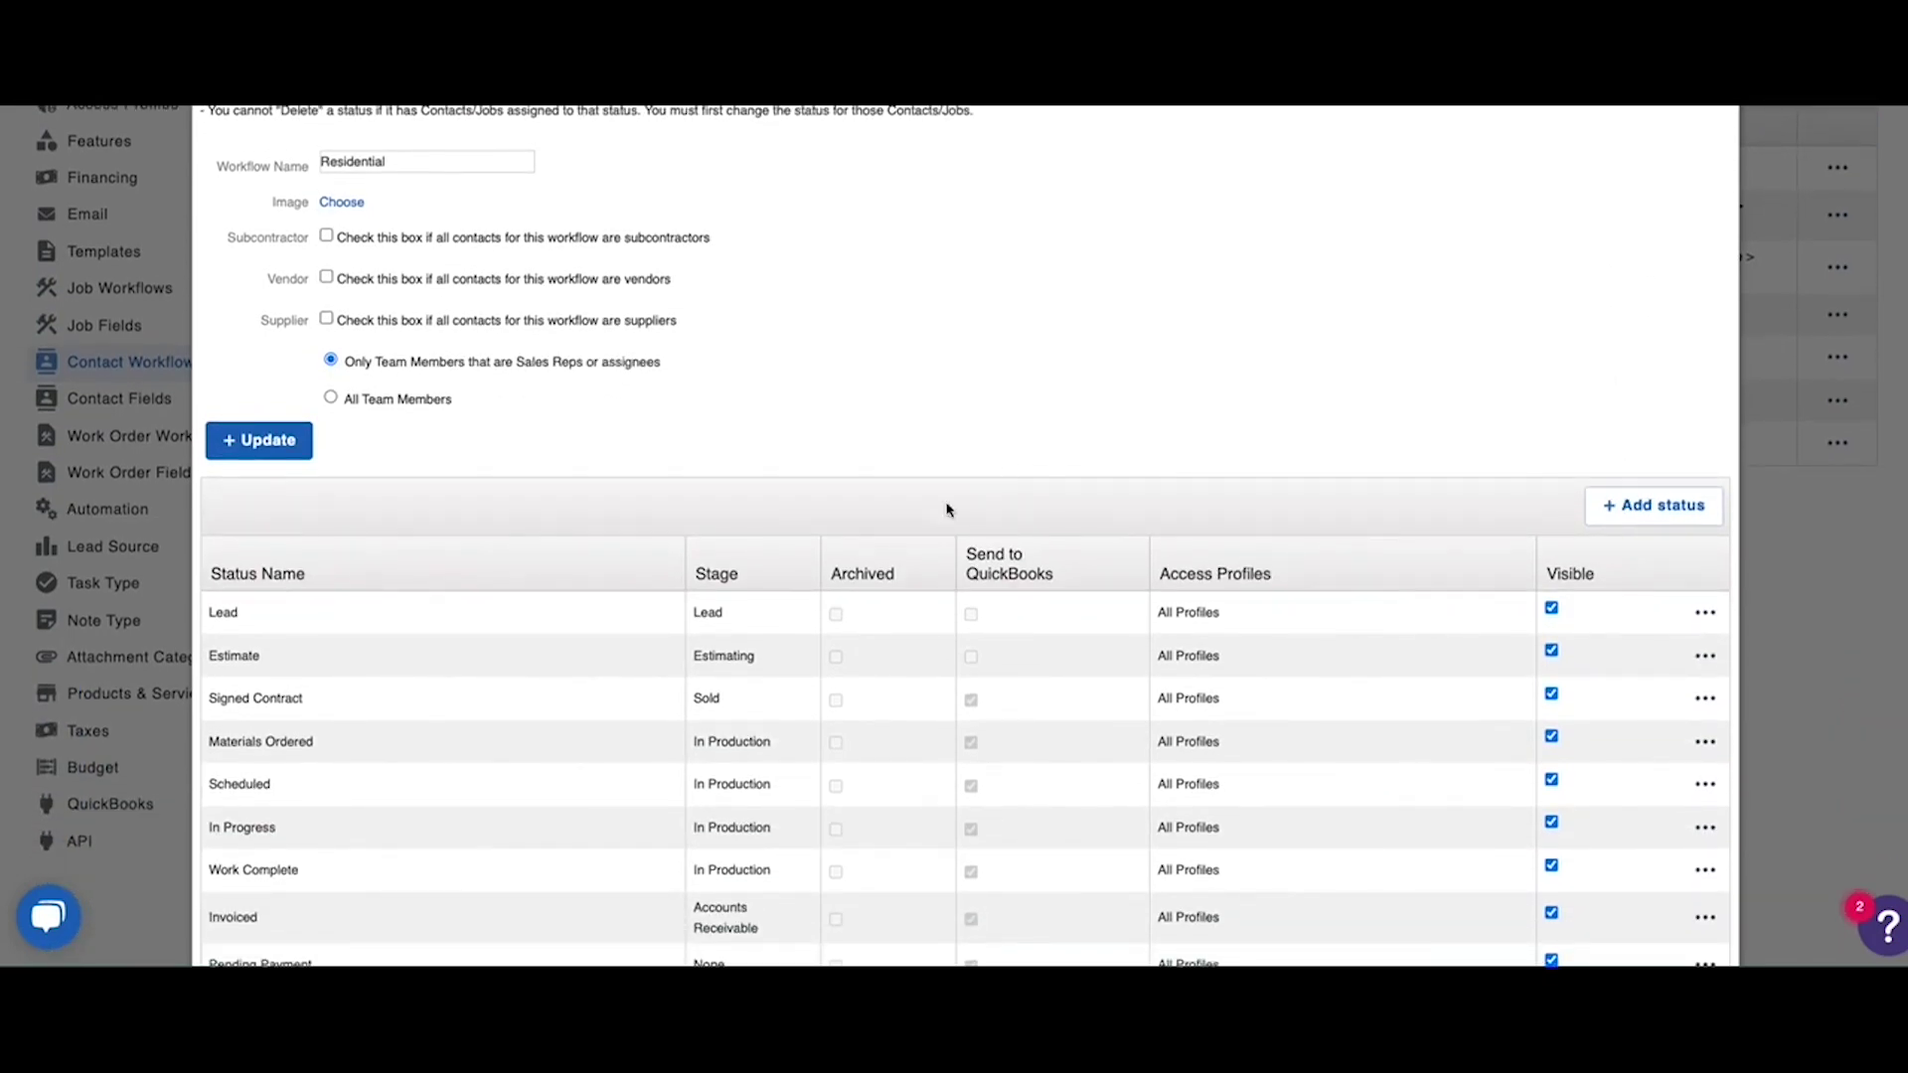
scroll(1069, 507, down, 2)
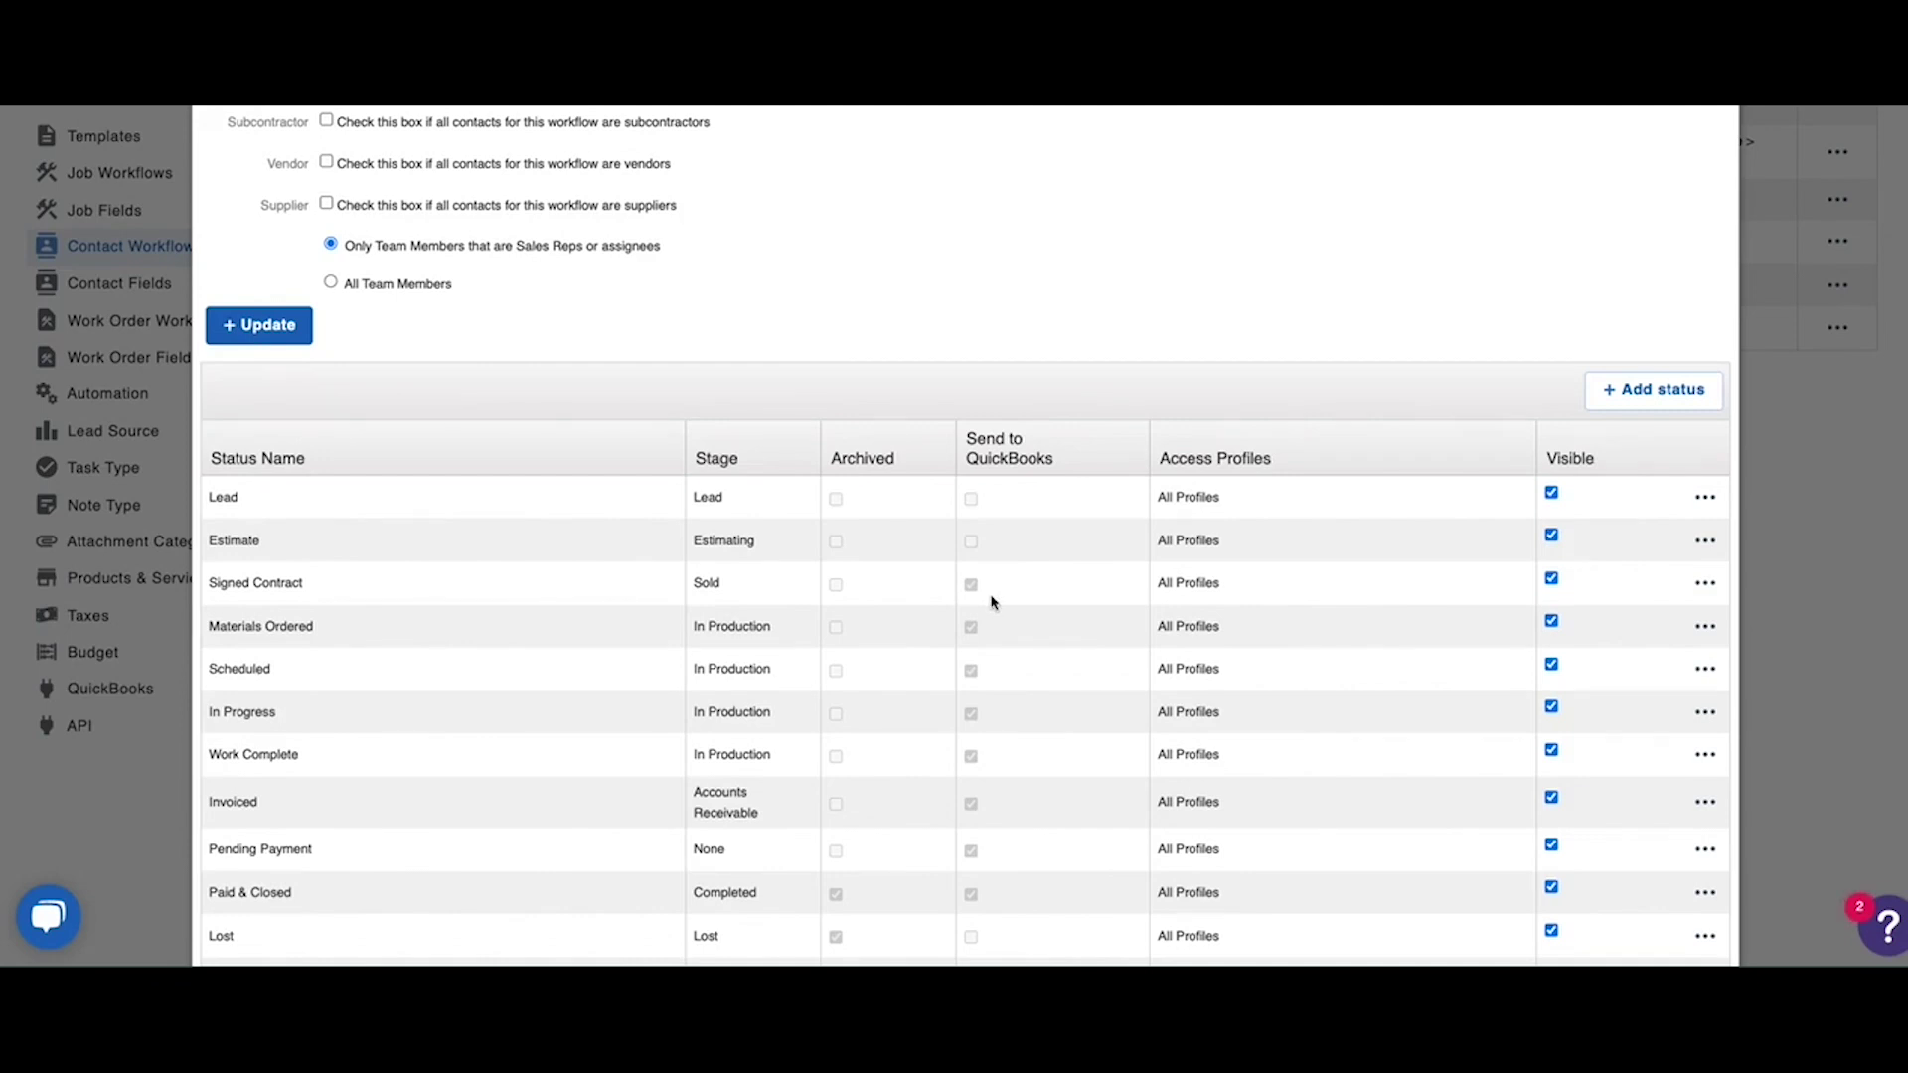
scroll(999, 606, down, 1)
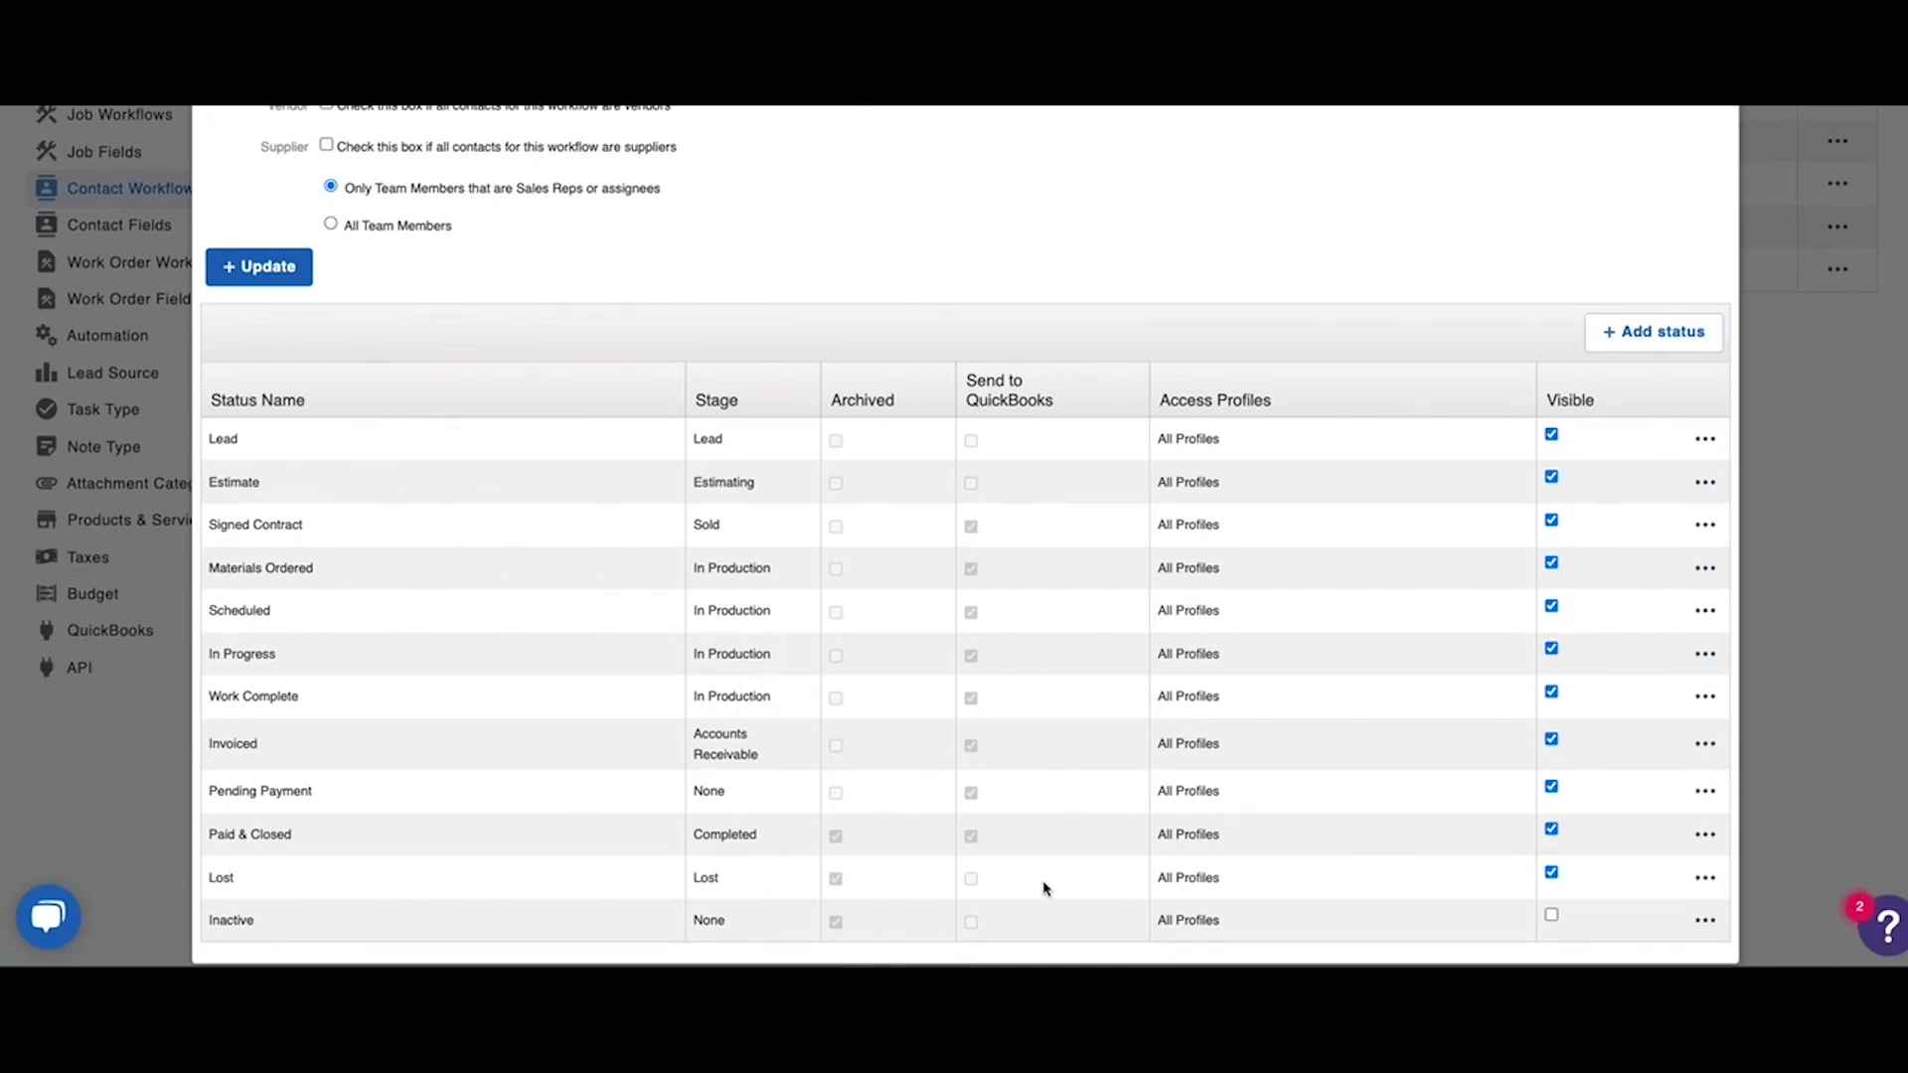
scroll(1043, 888, up, 5)
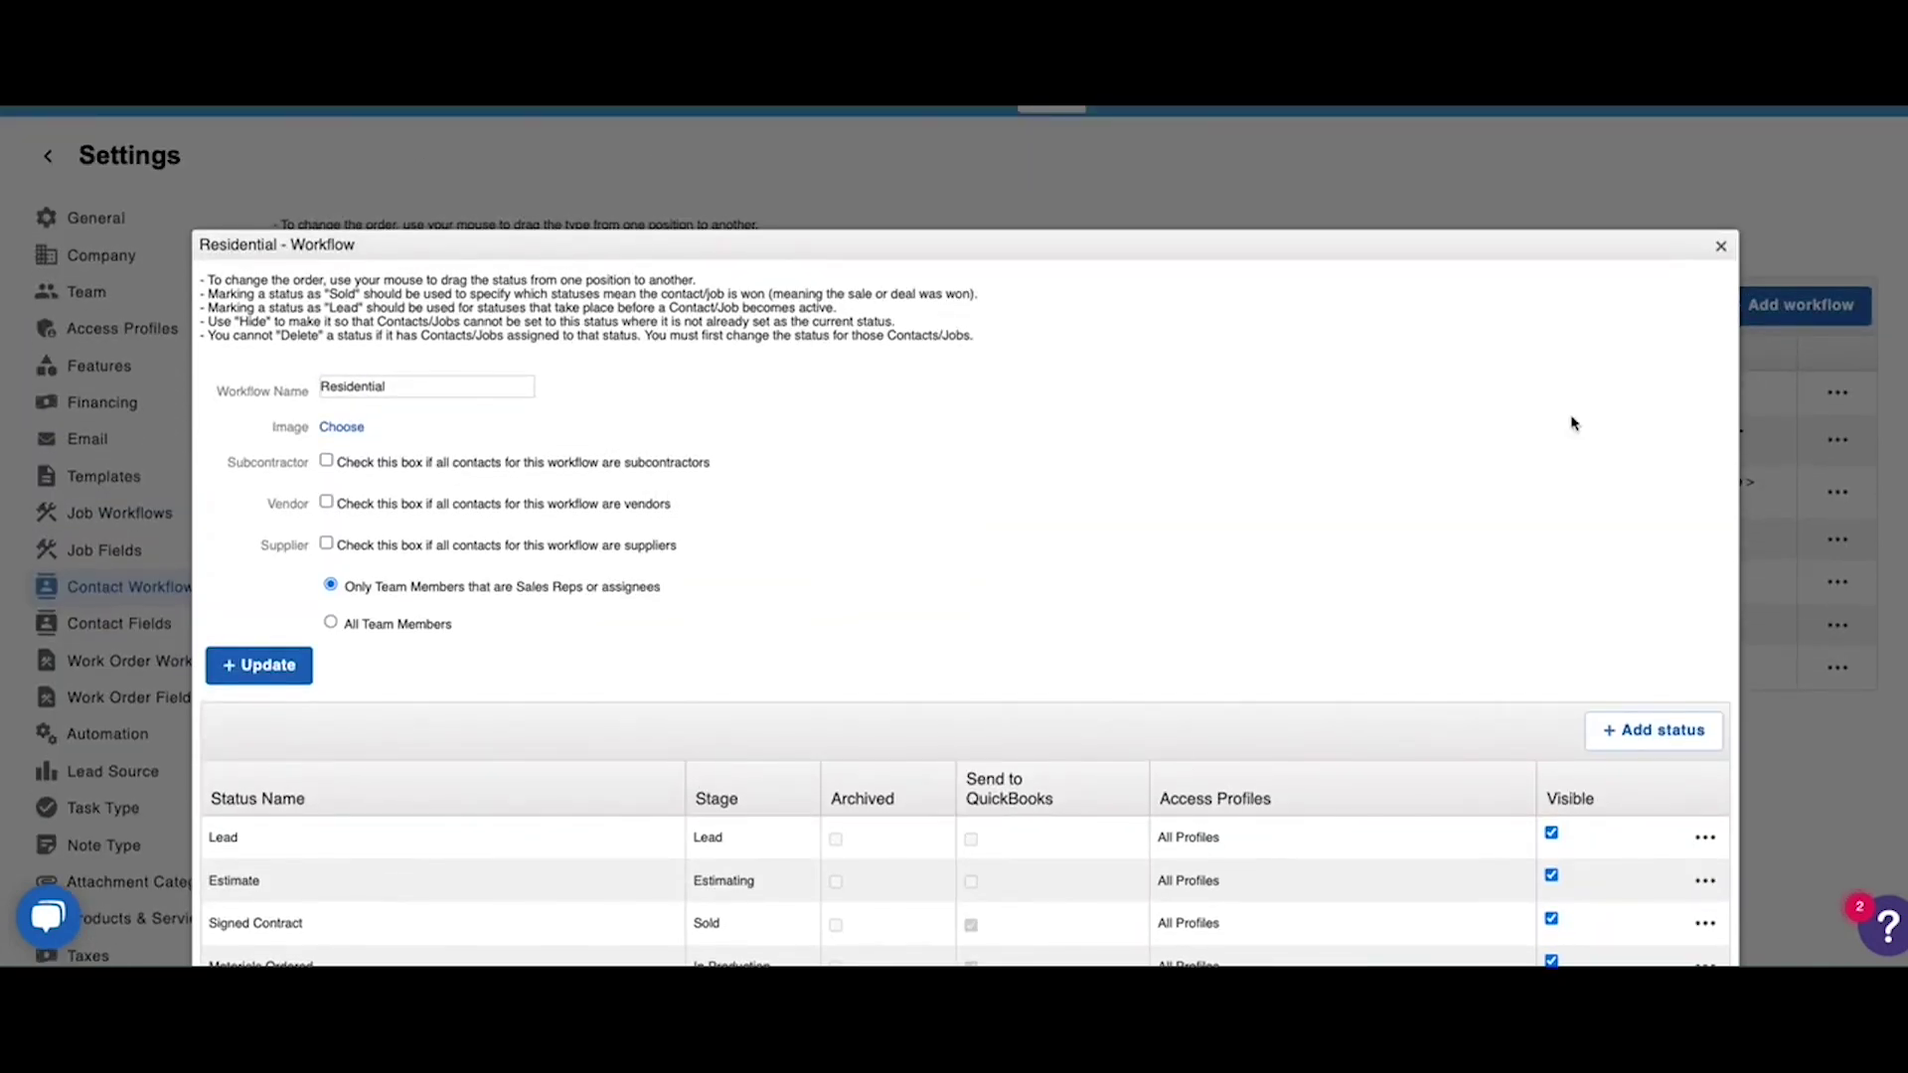
click(1720, 248)
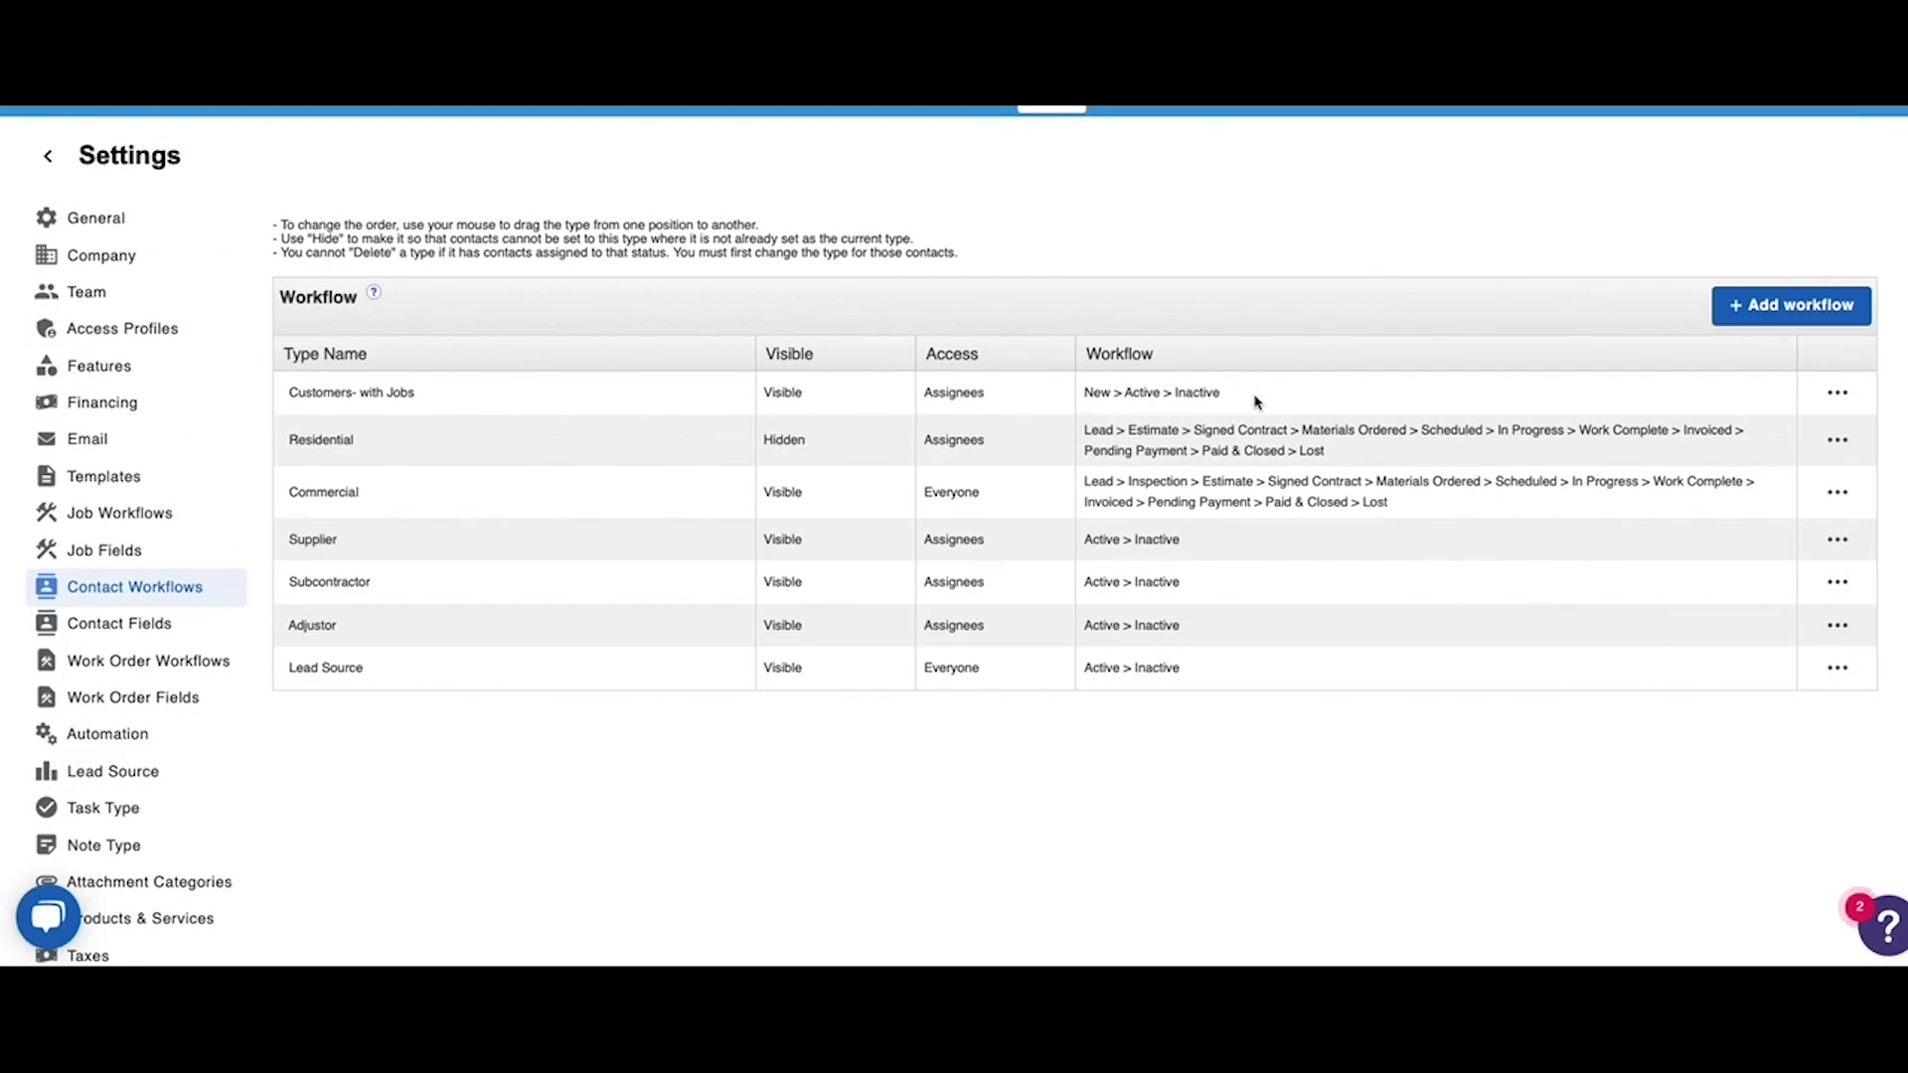
- Inspect the statuses and QuickBooks settings of the Customers- with Jobs contact workflow
click(1837, 394)
click(1774, 393)
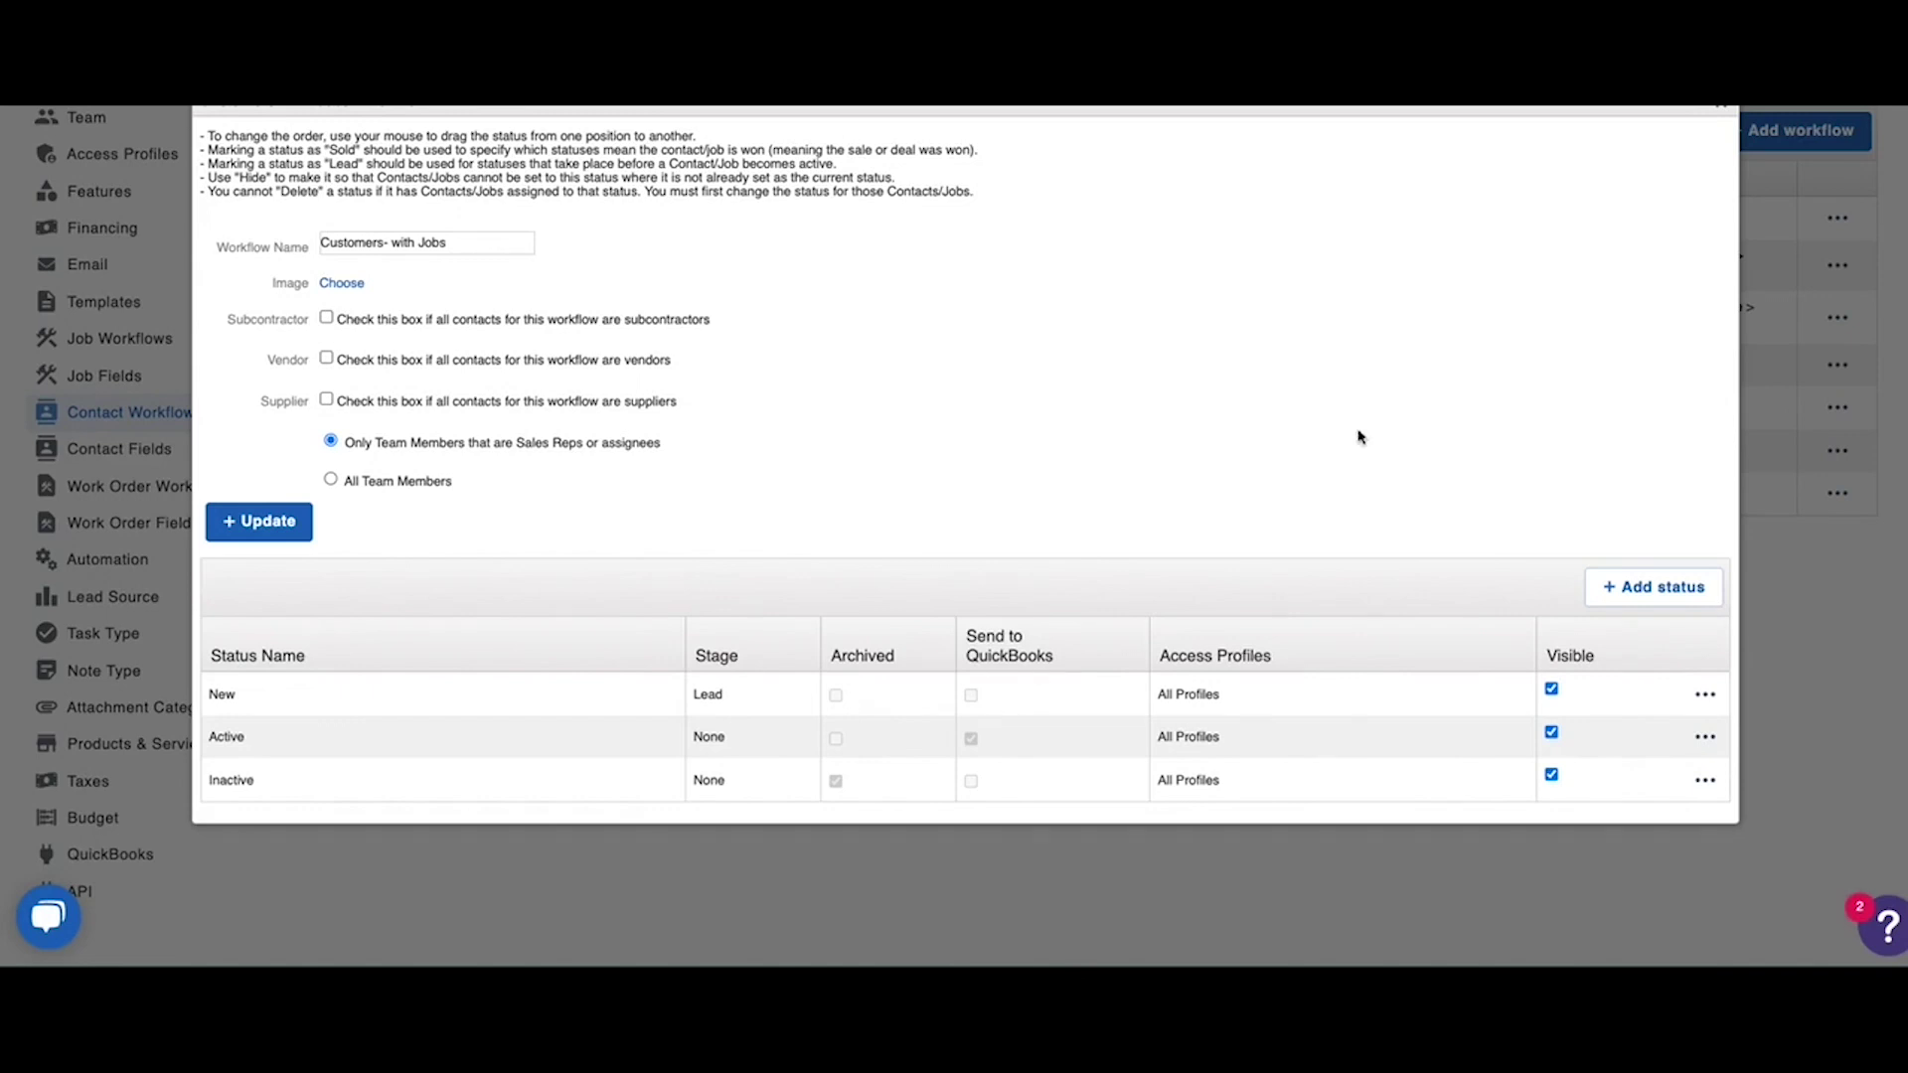
scroll(1363, 437, up, 1)
click(1720, 199)
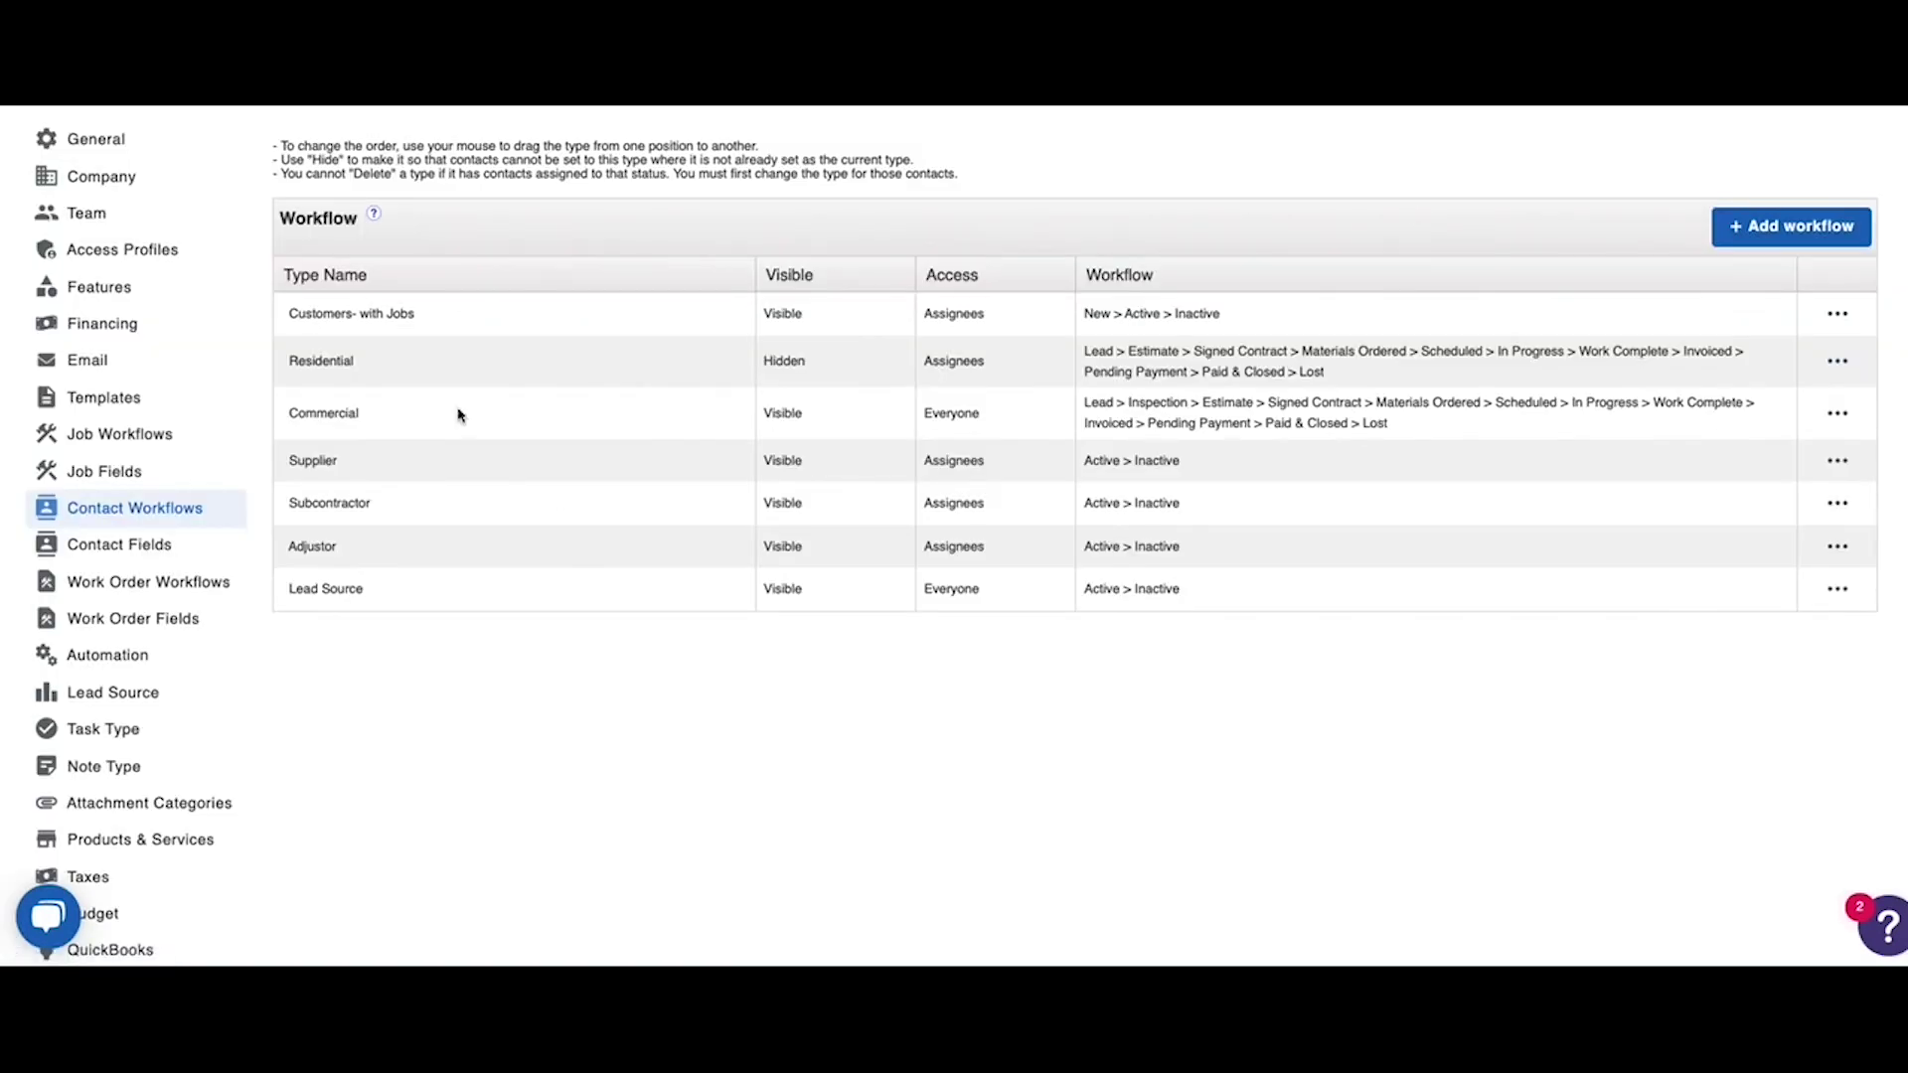
- Review the Residential job workflow's statuses, checking their stages and which ones are sent to QuickBooks
click(135, 437)
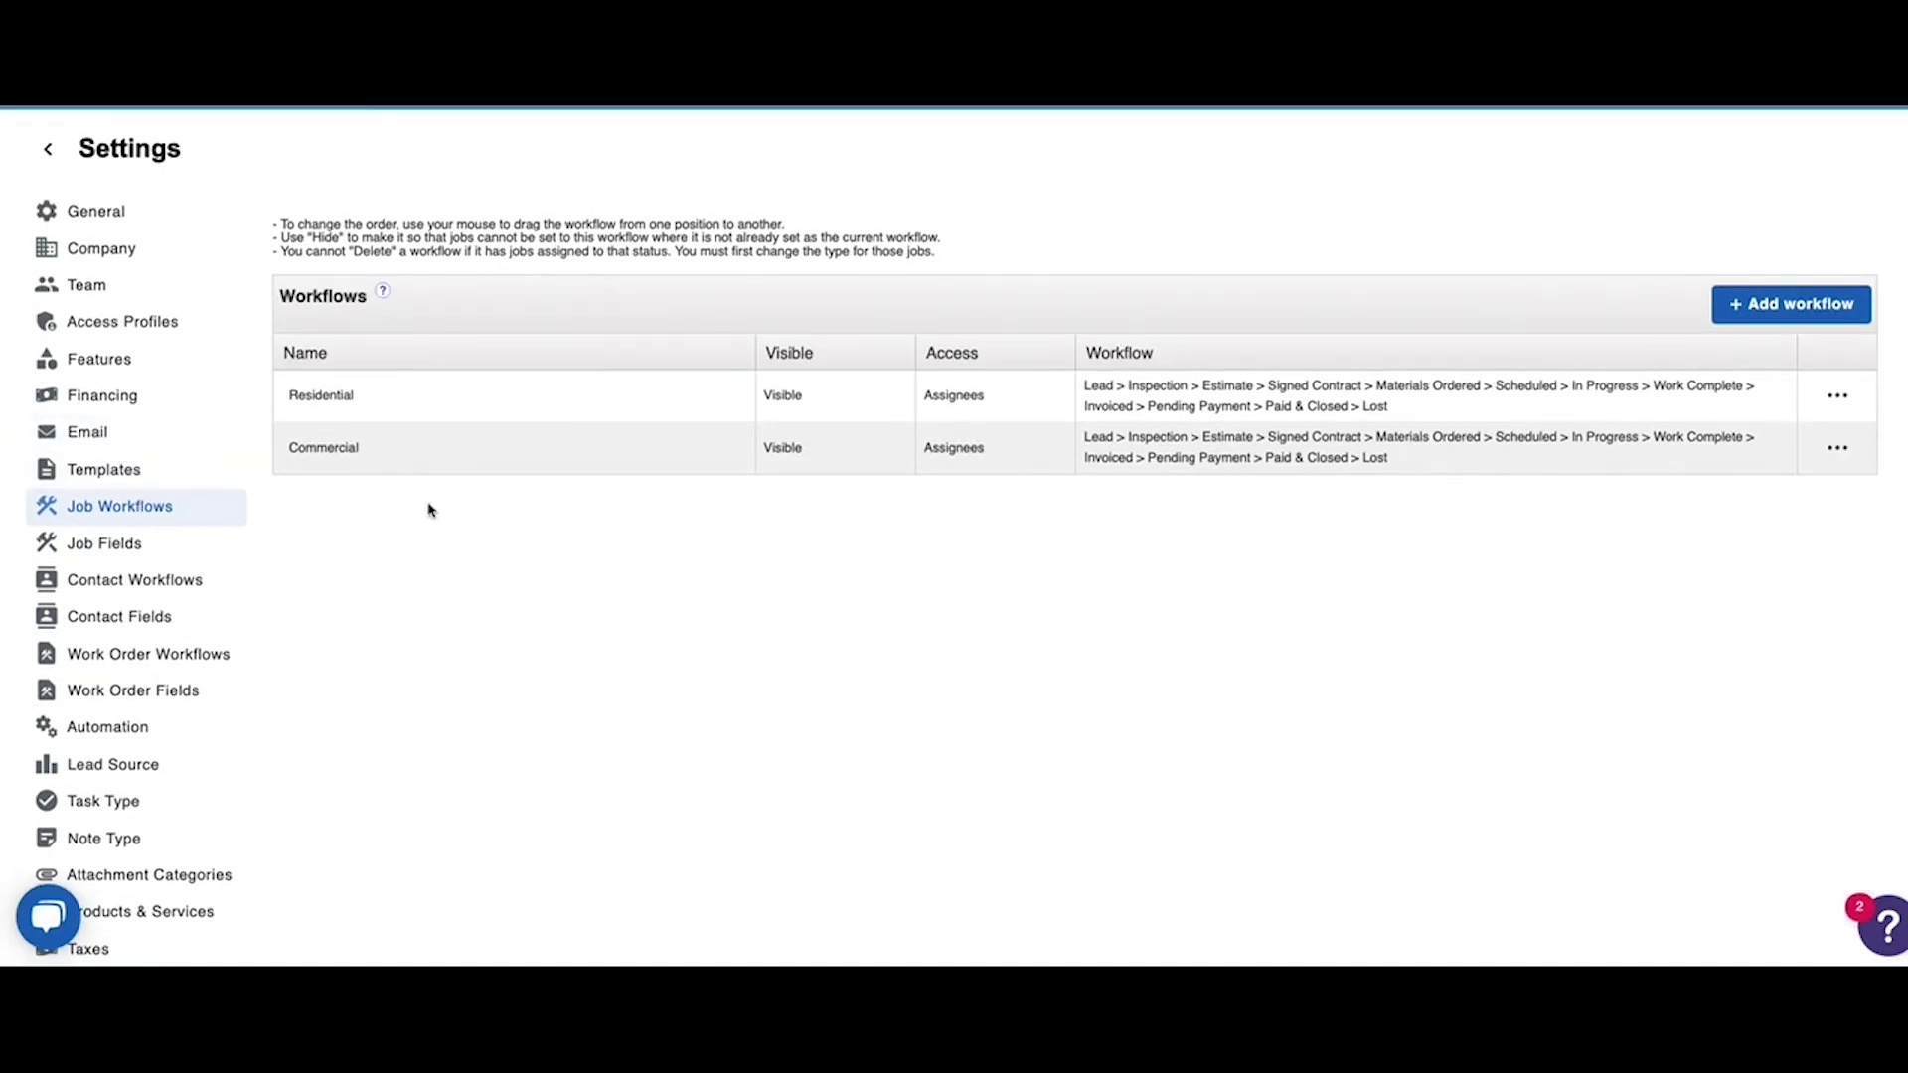
click(1851, 402)
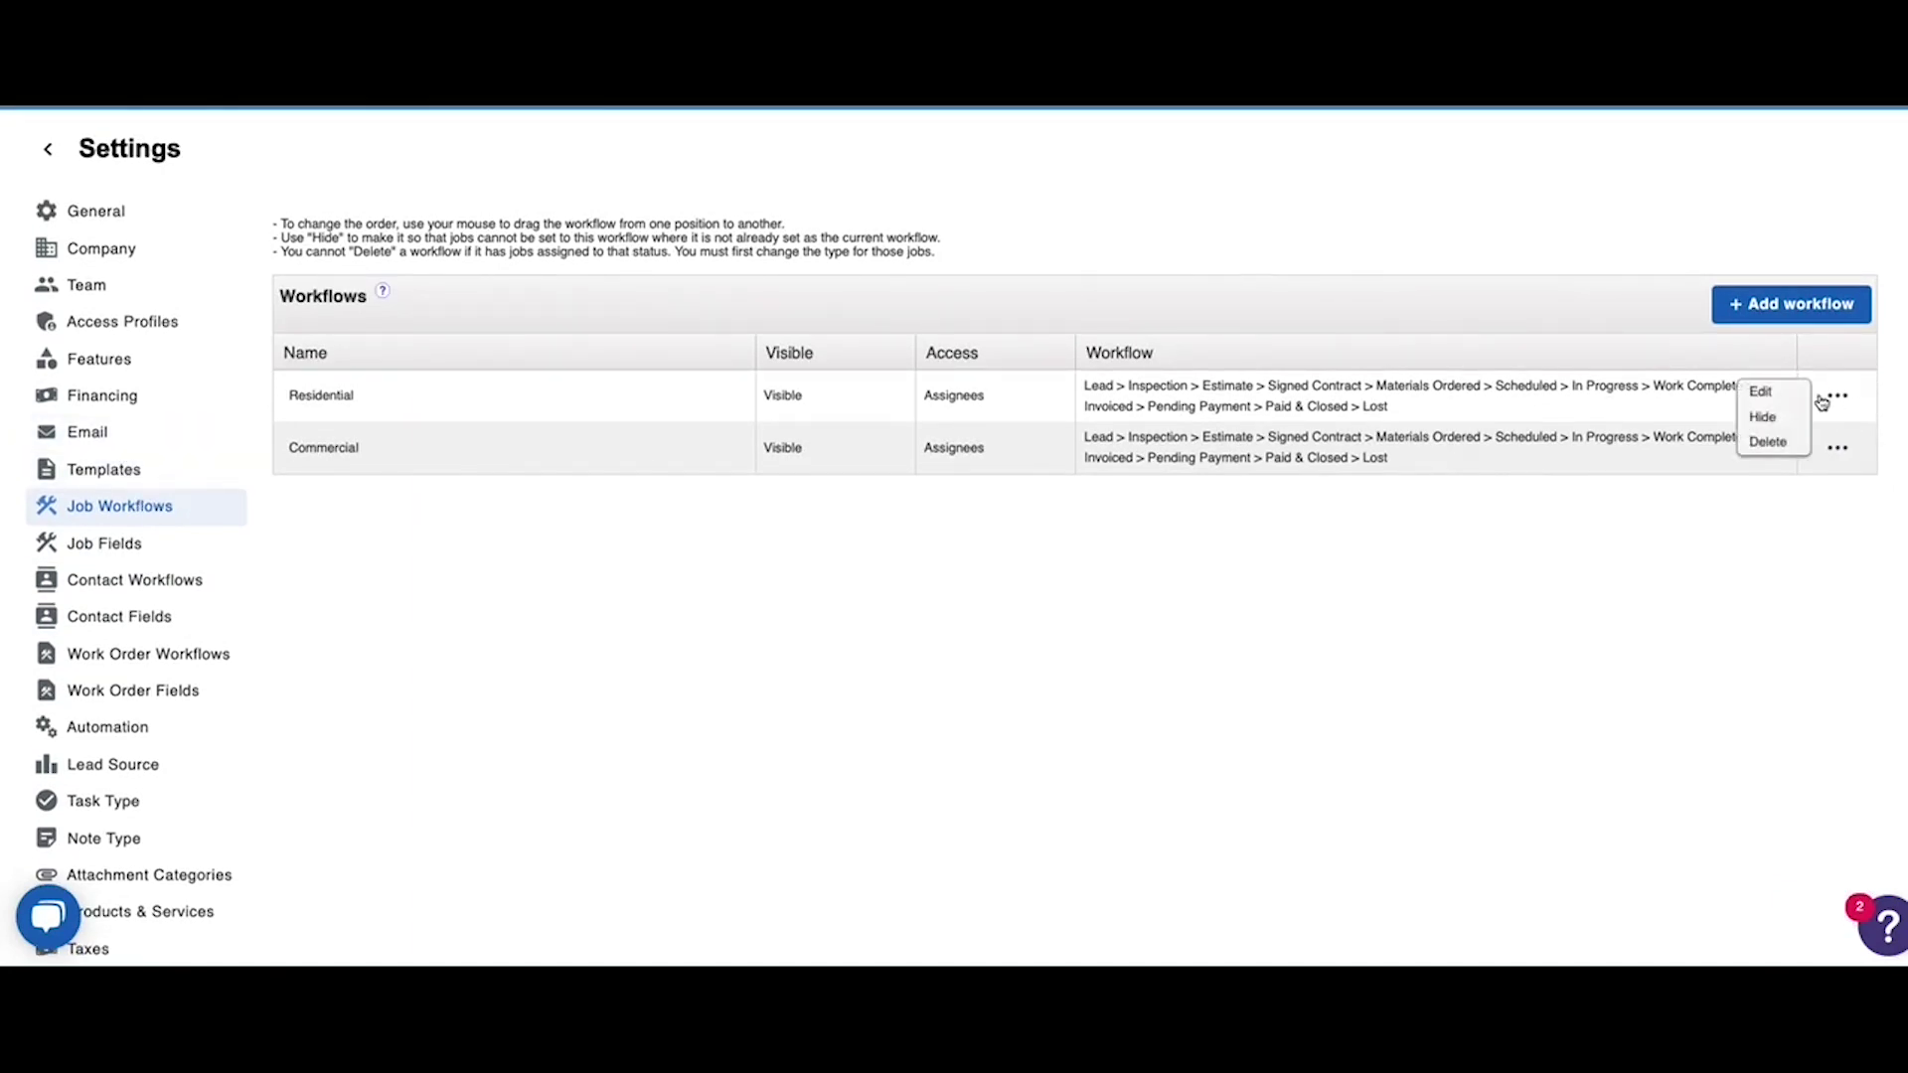
click(1787, 392)
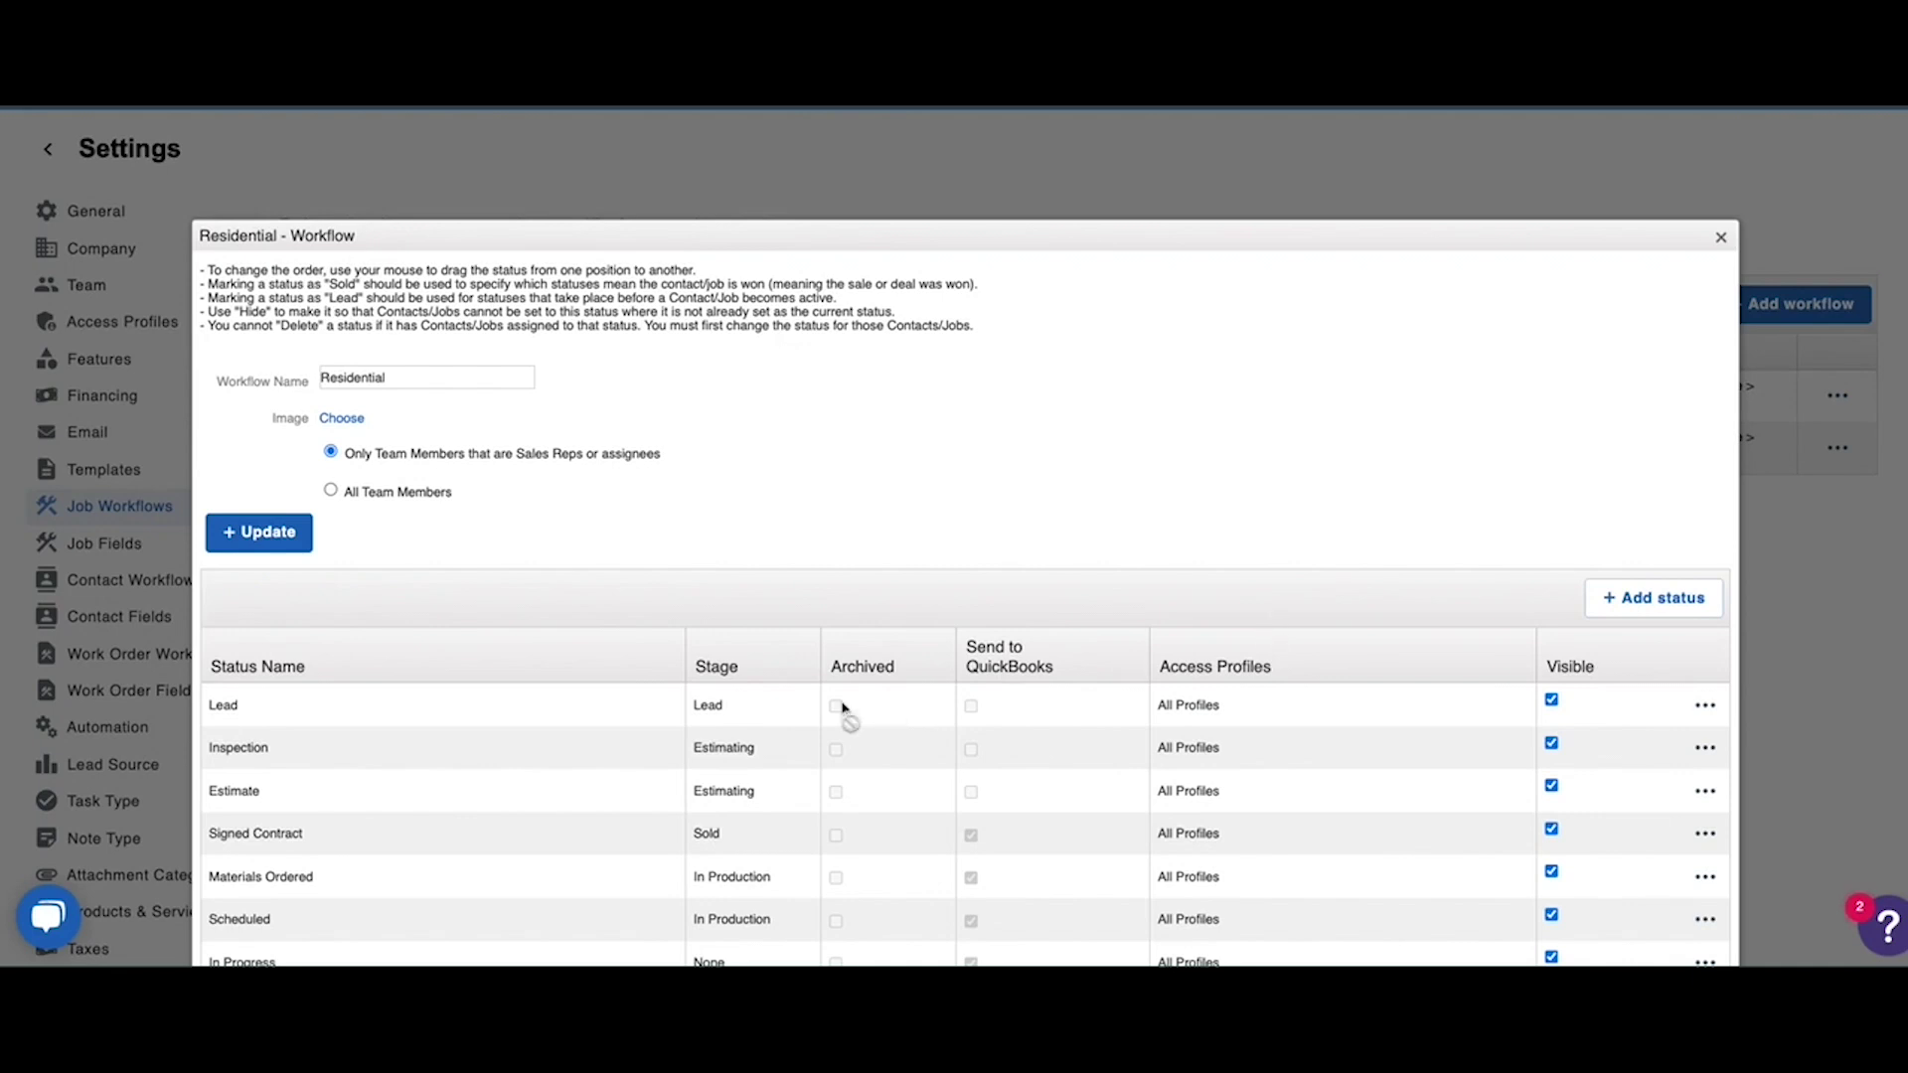
scroll(742, 787, down, 5)
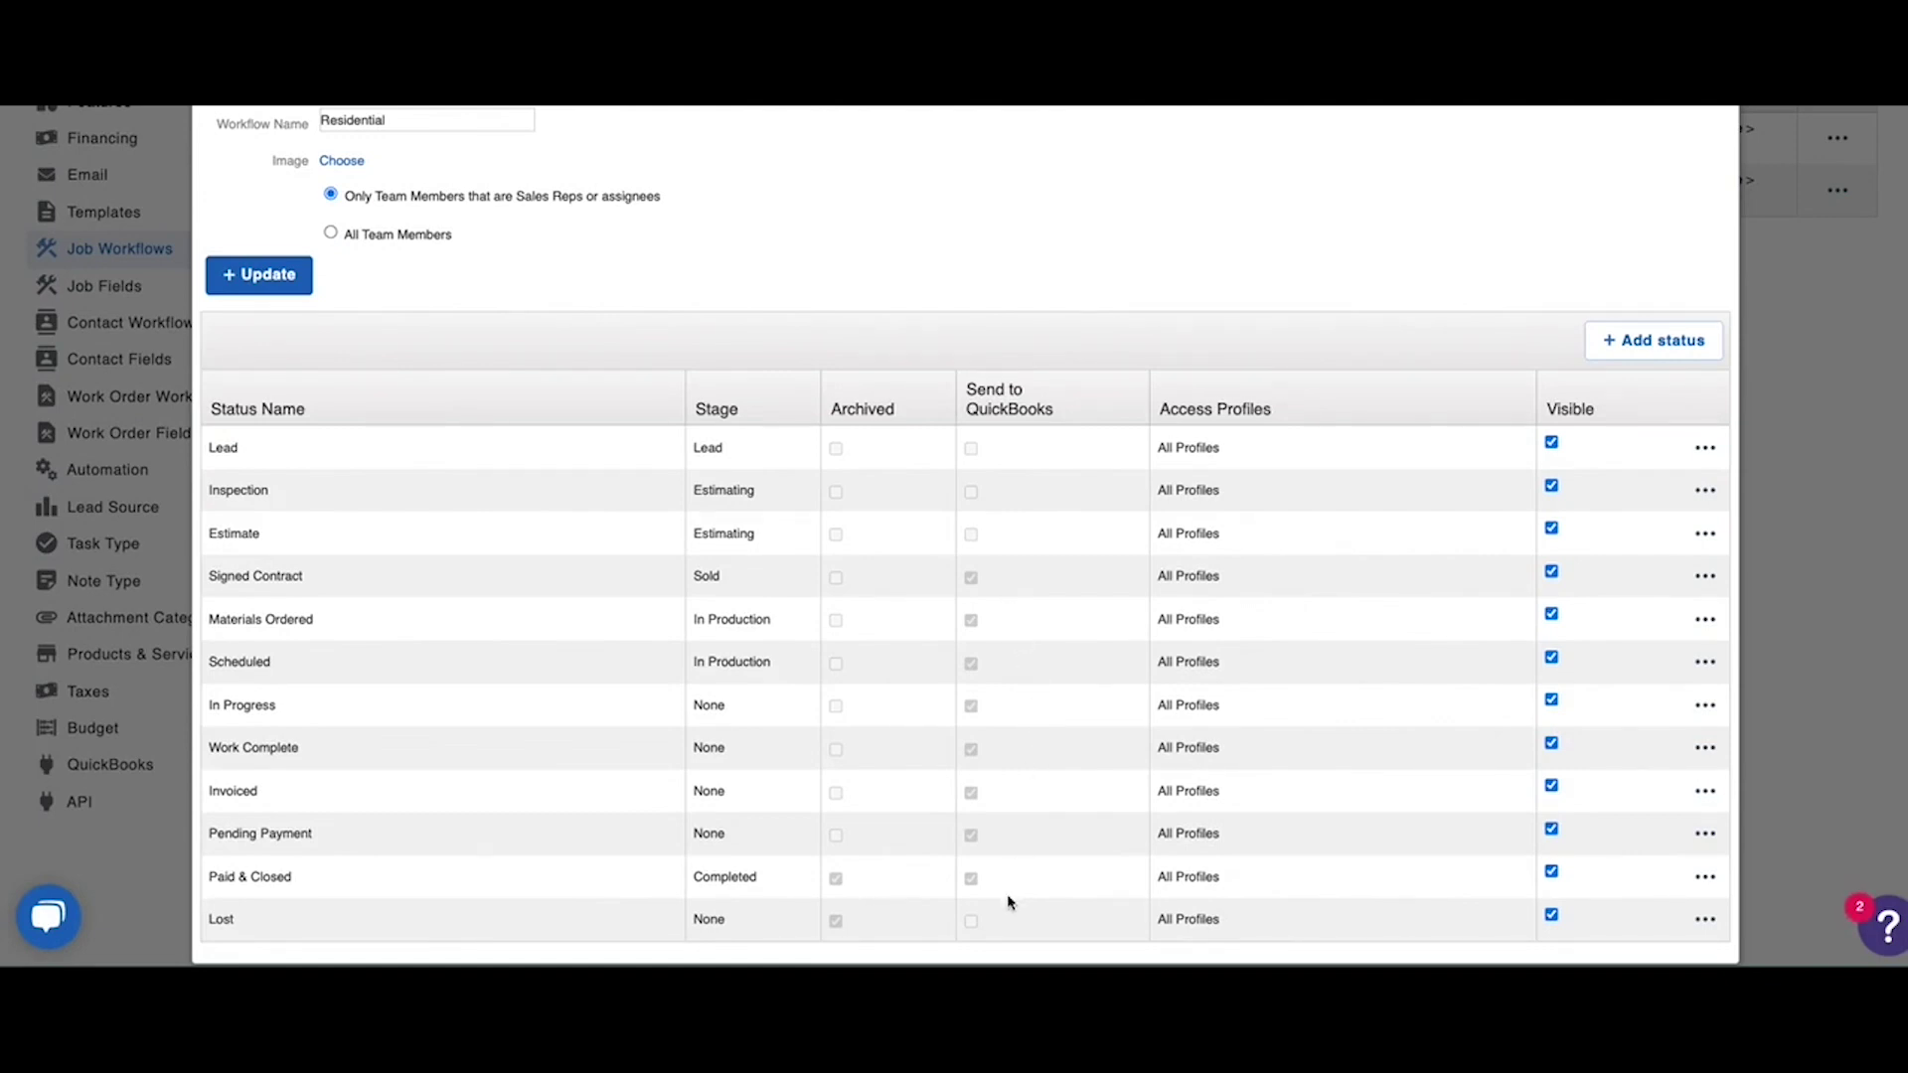
scroll(1159, 795, up, 2)
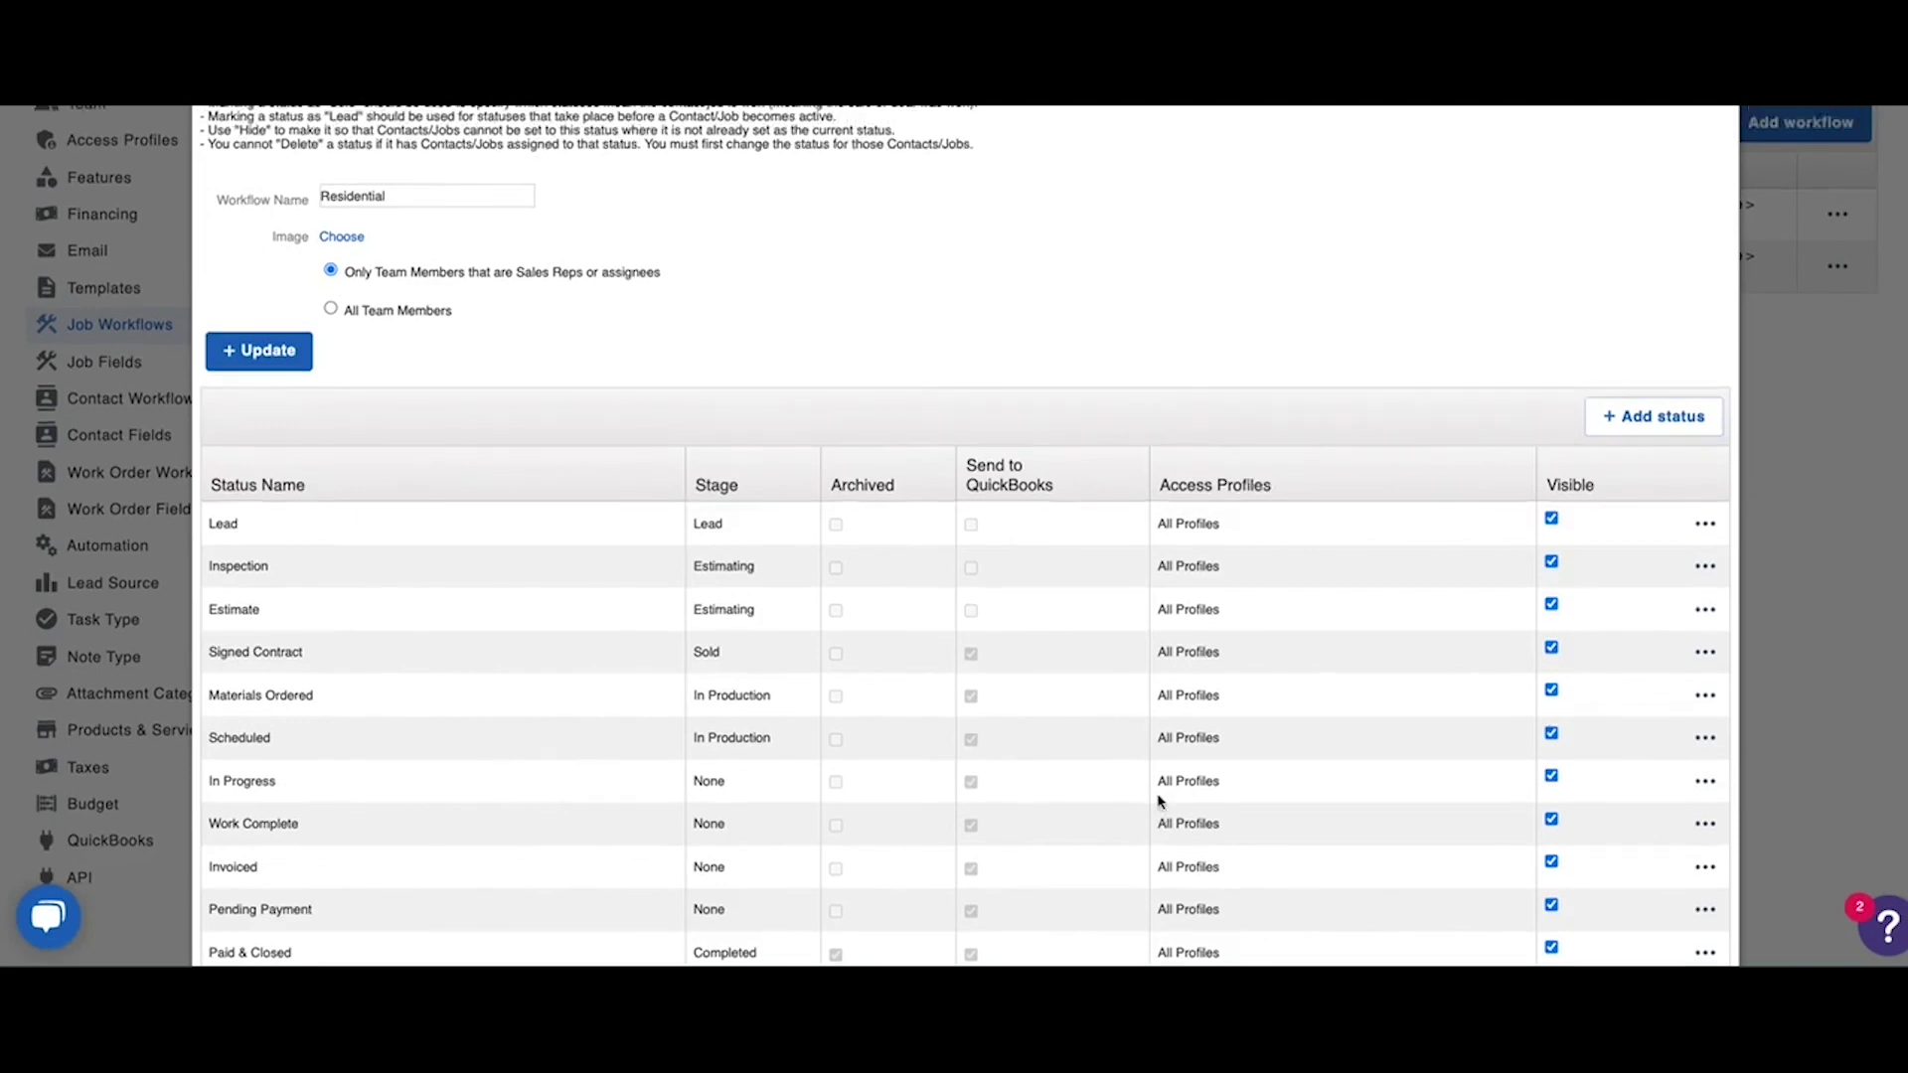
scroll(1159, 801, up, 5)
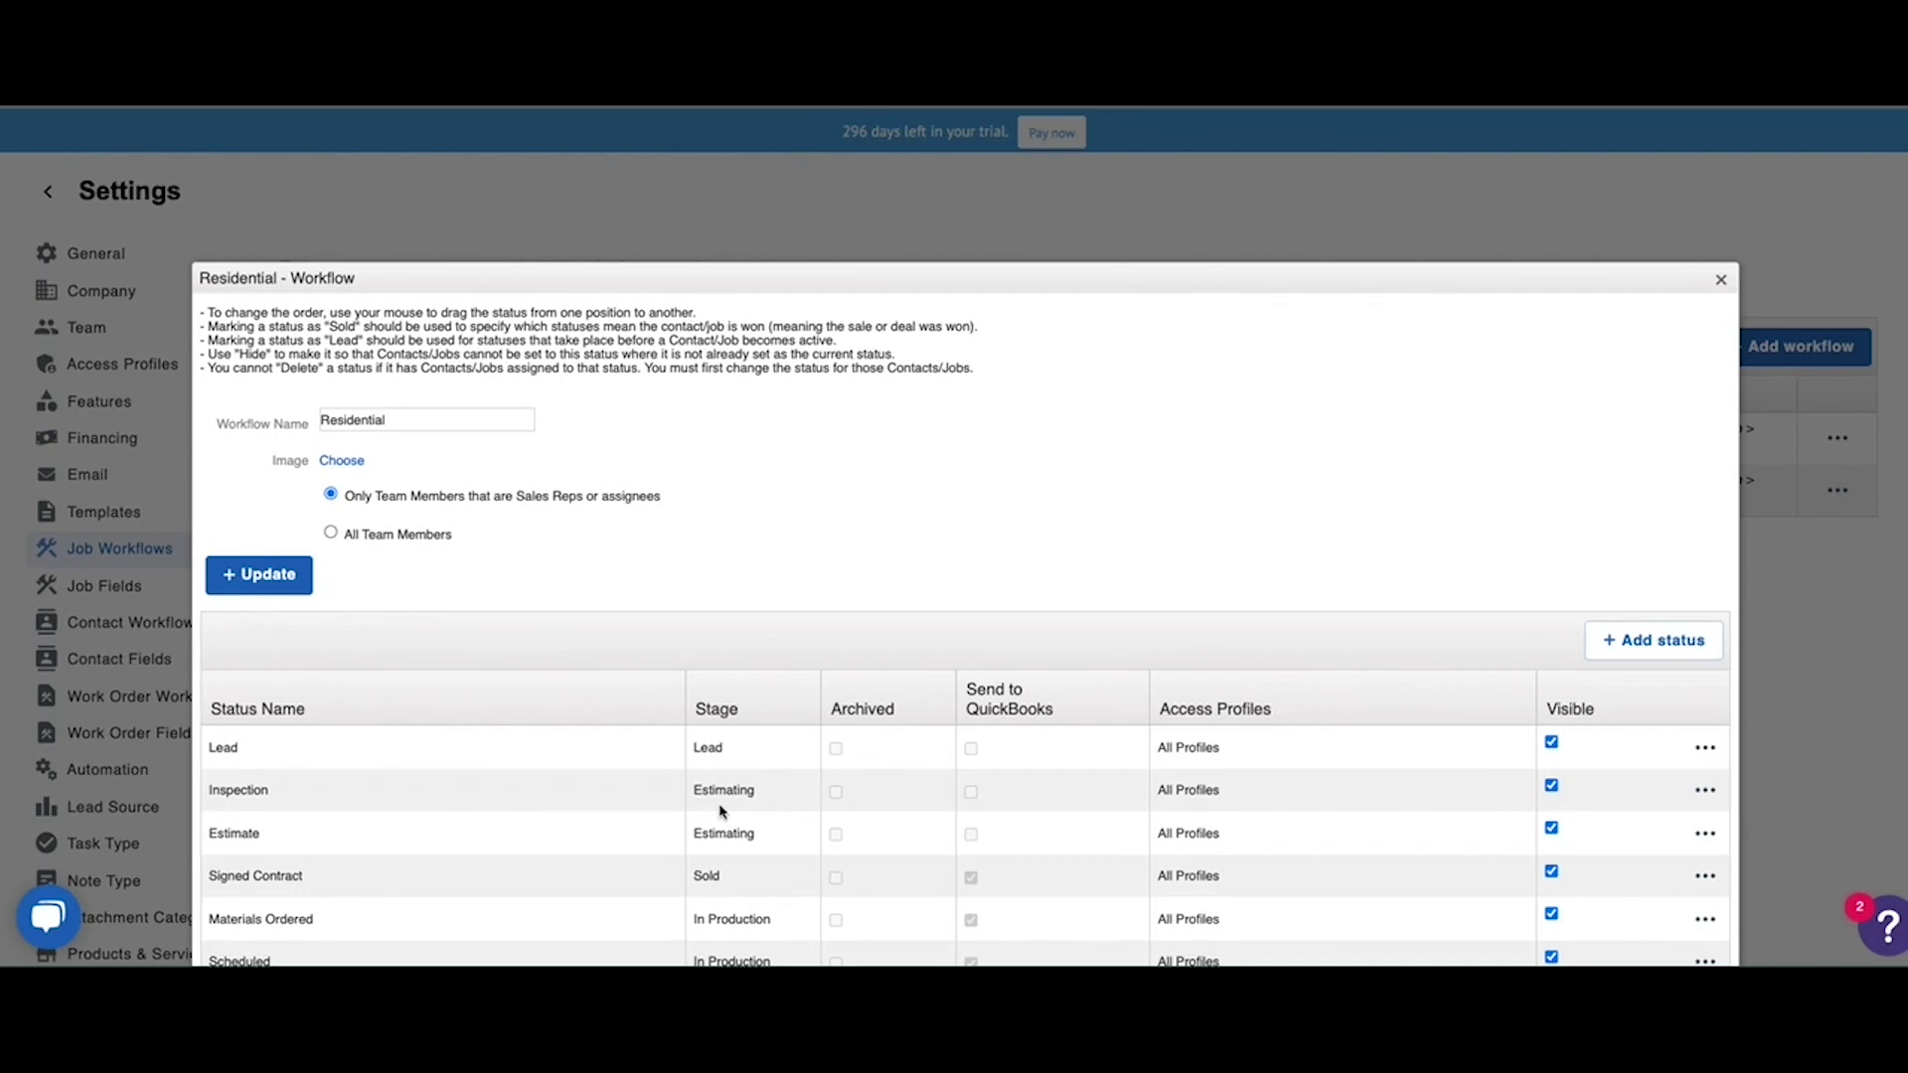
click(1721, 281)
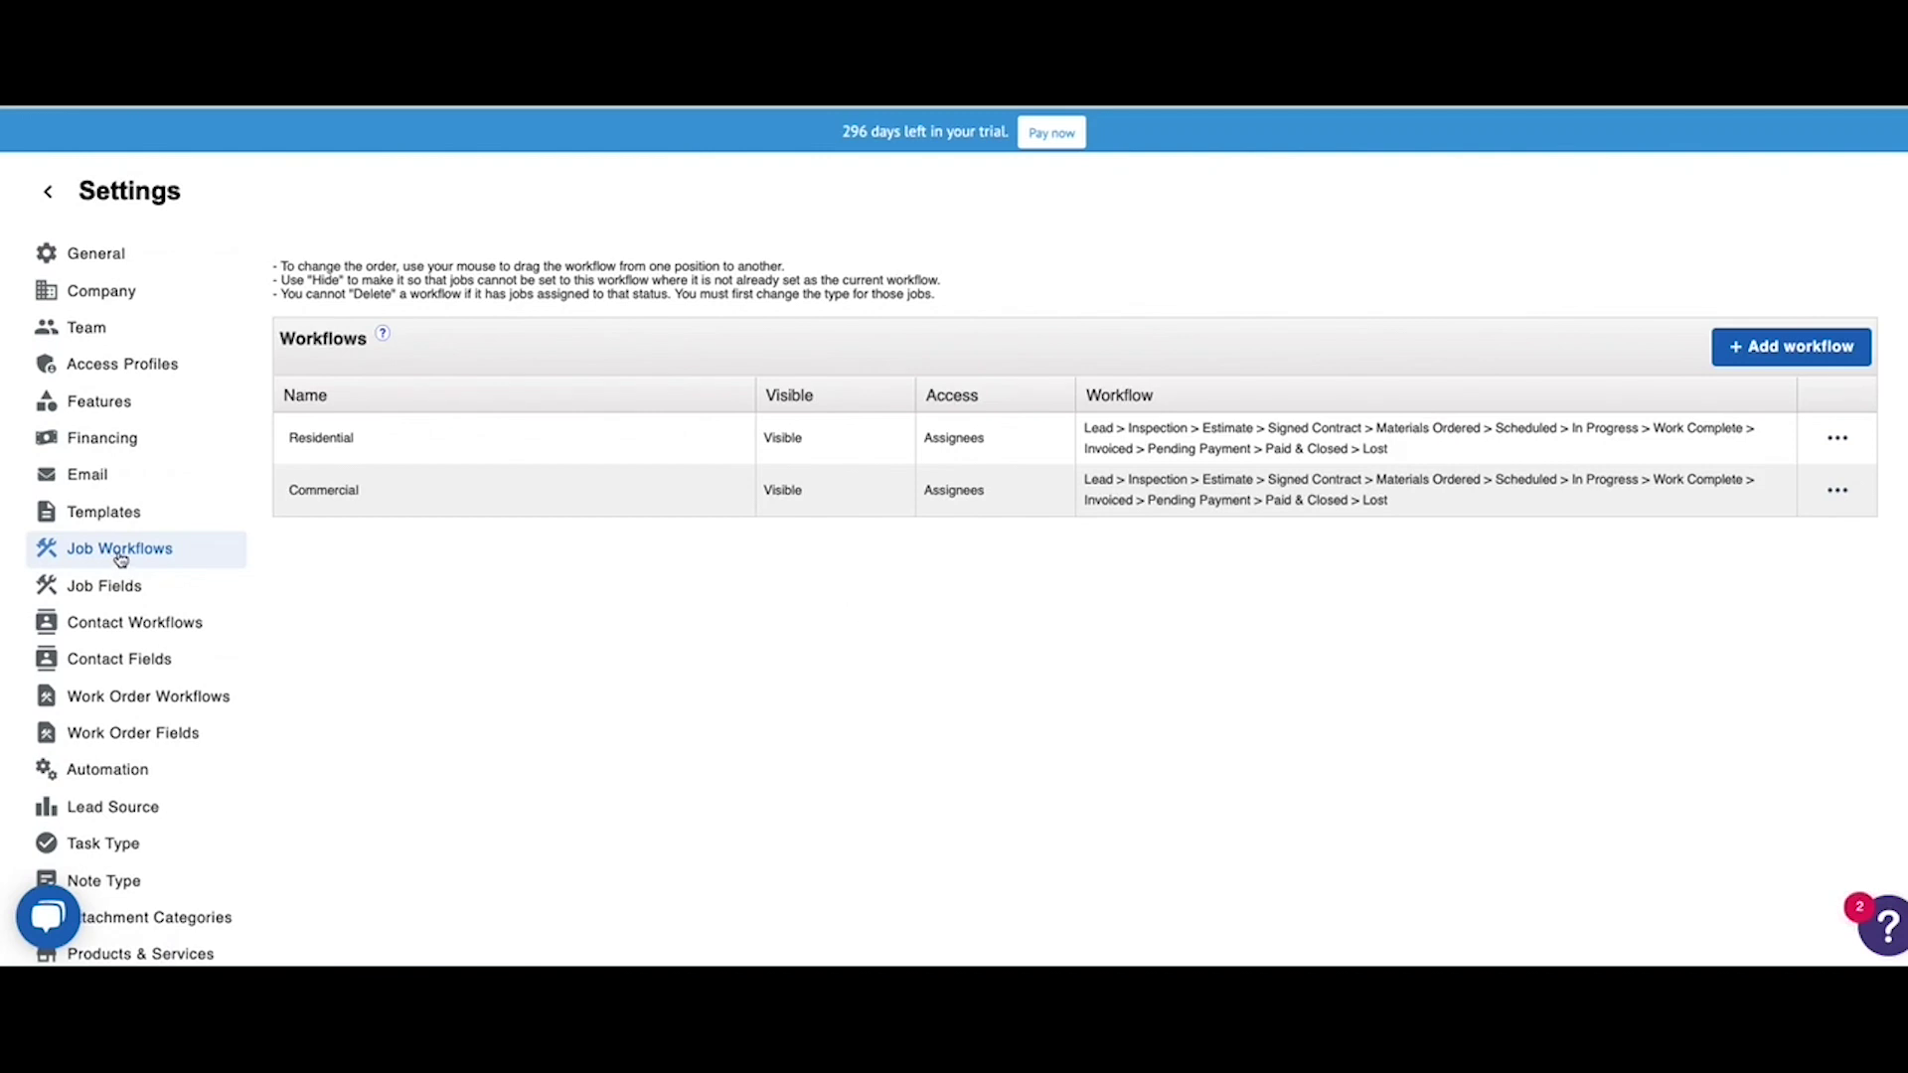
- Examine the automation rules, including the conditions and actions of the Change Customer status rule
scroll(120, 558, down, 1)
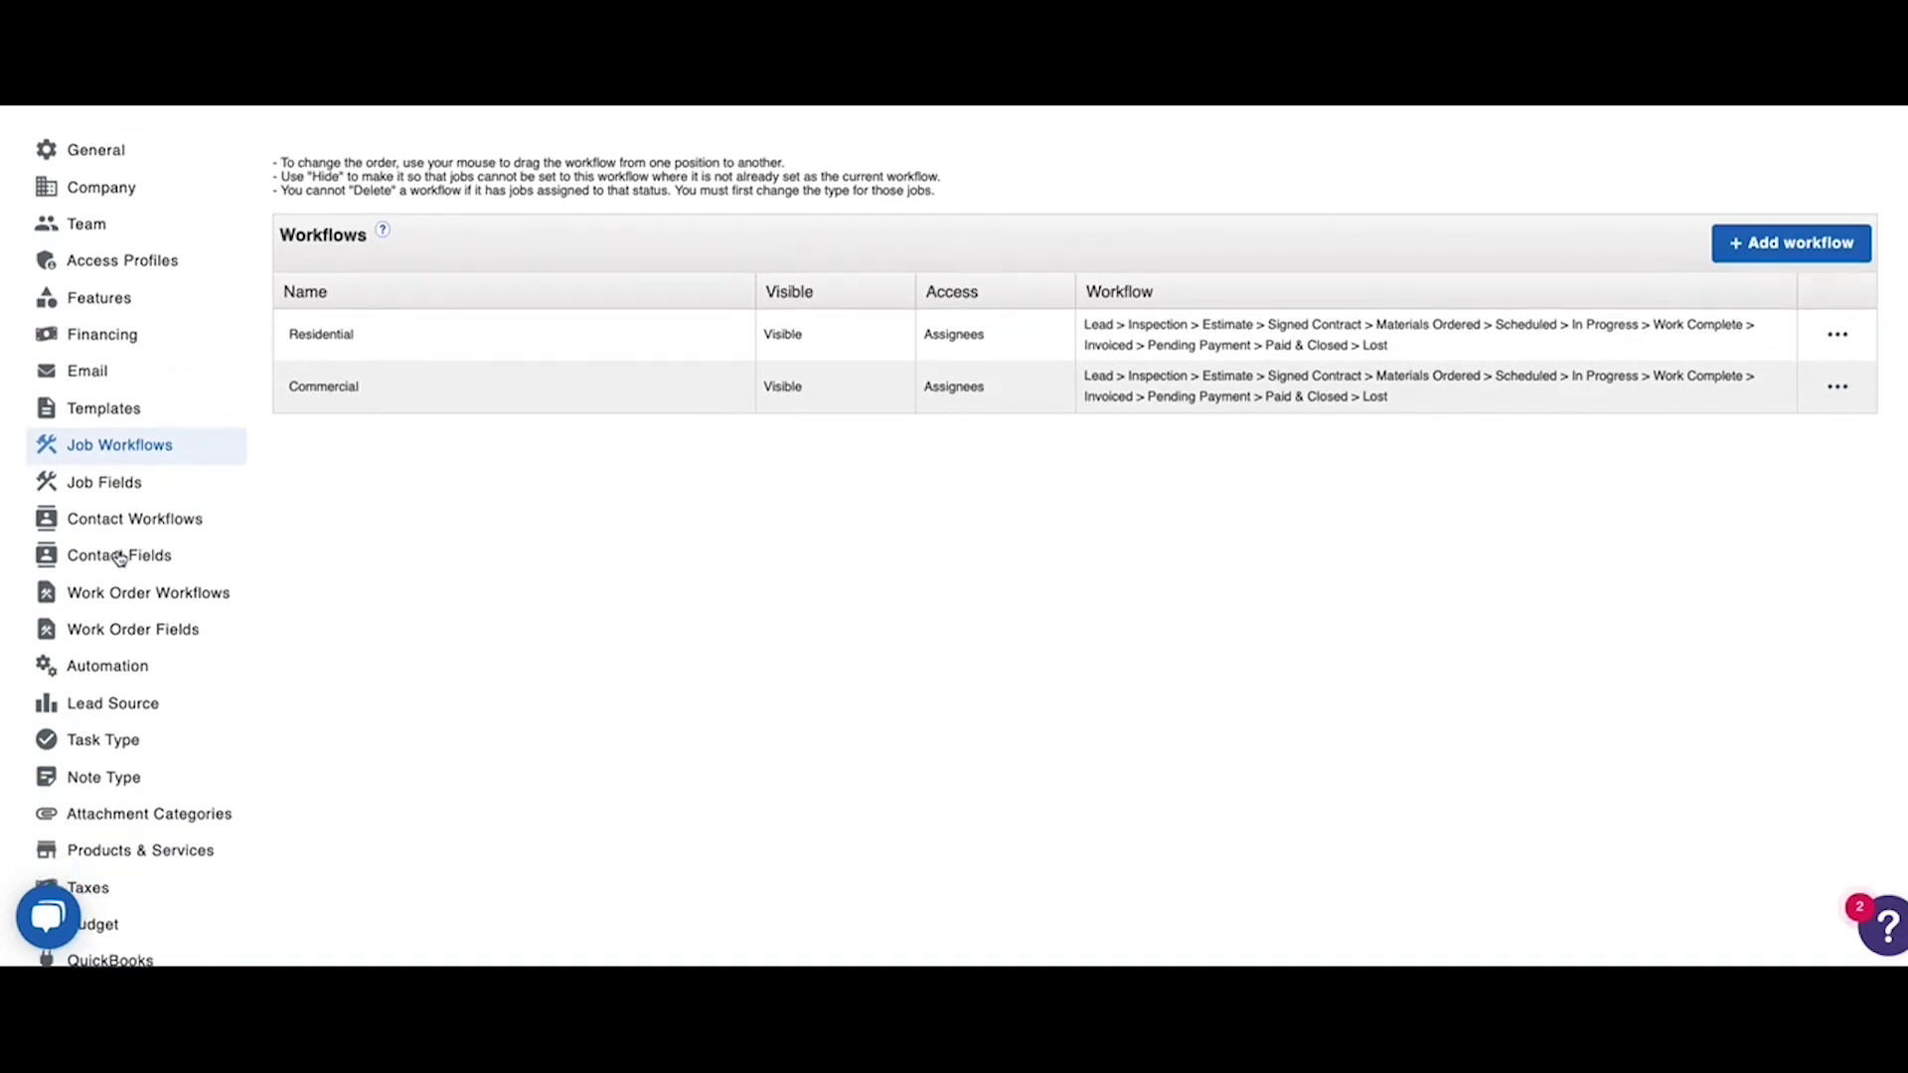
click(133, 674)
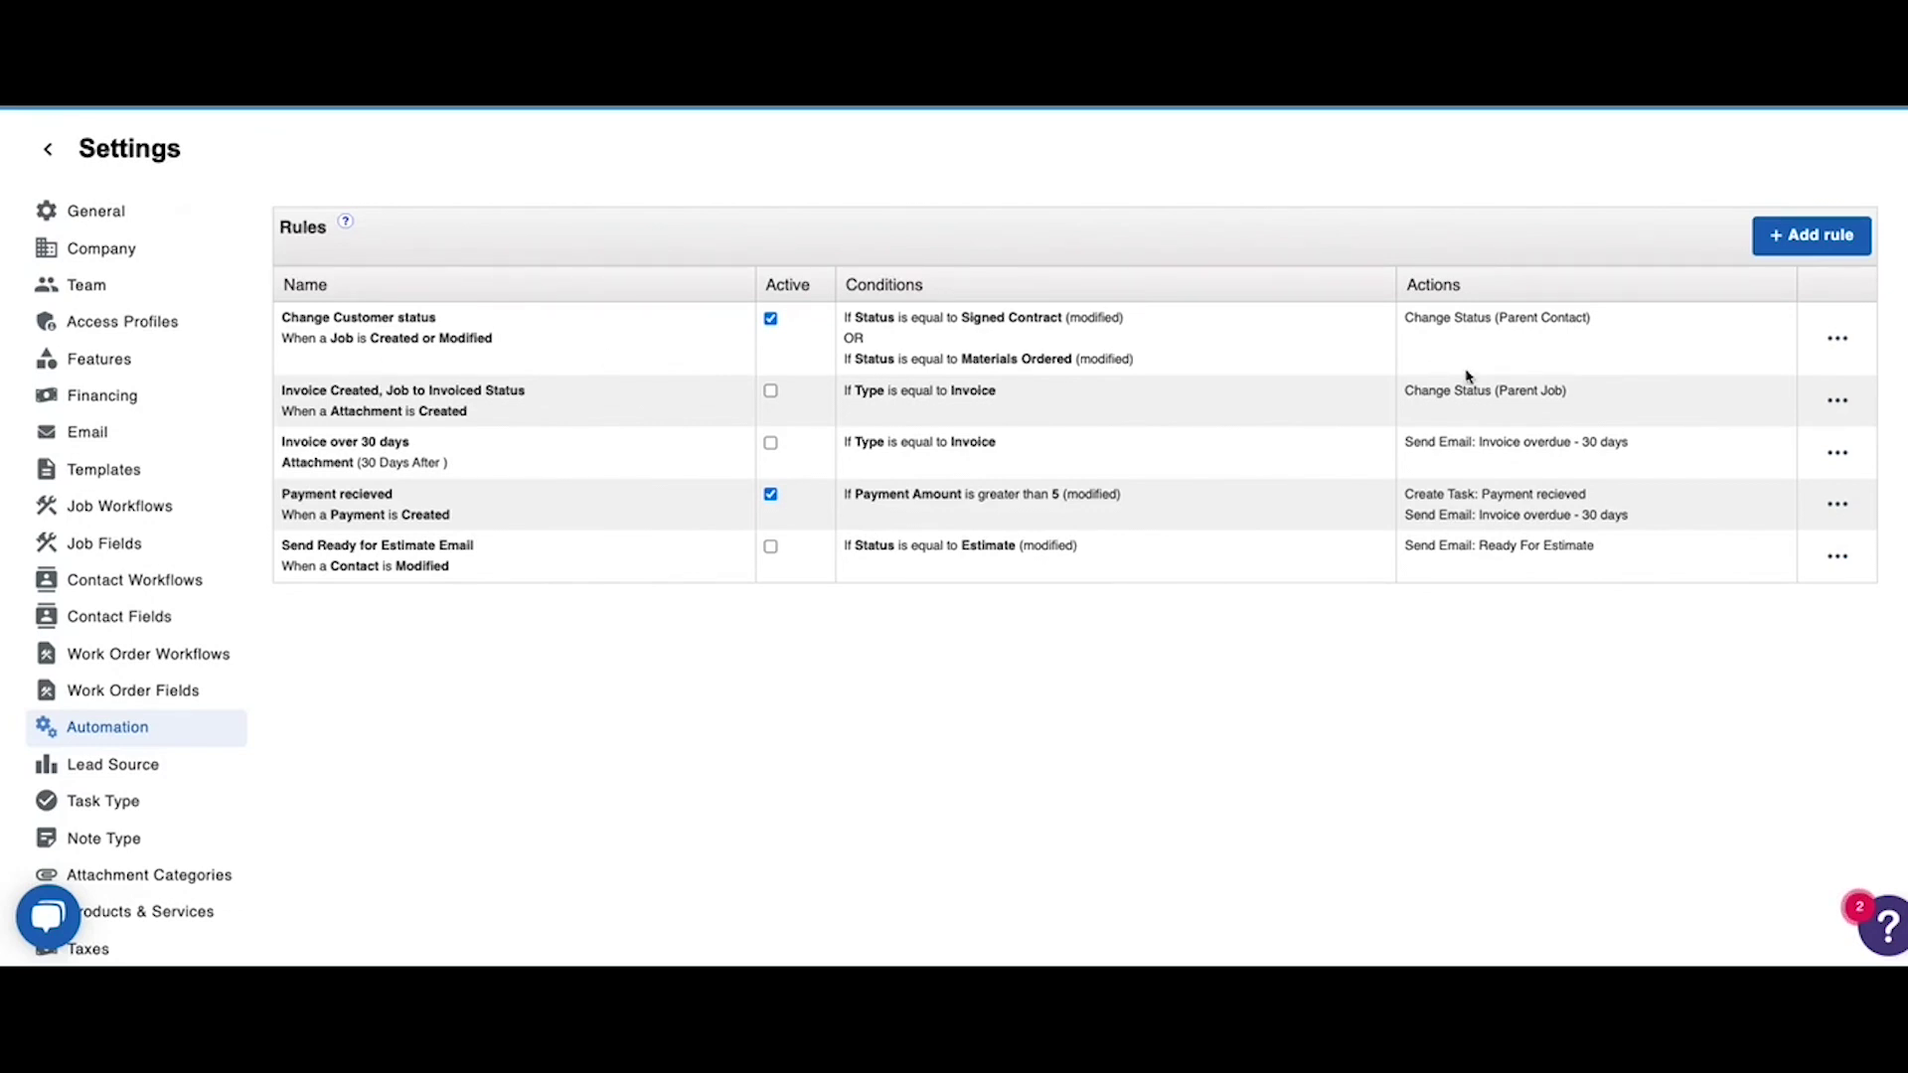
scroll(1467, 376, up, 2)
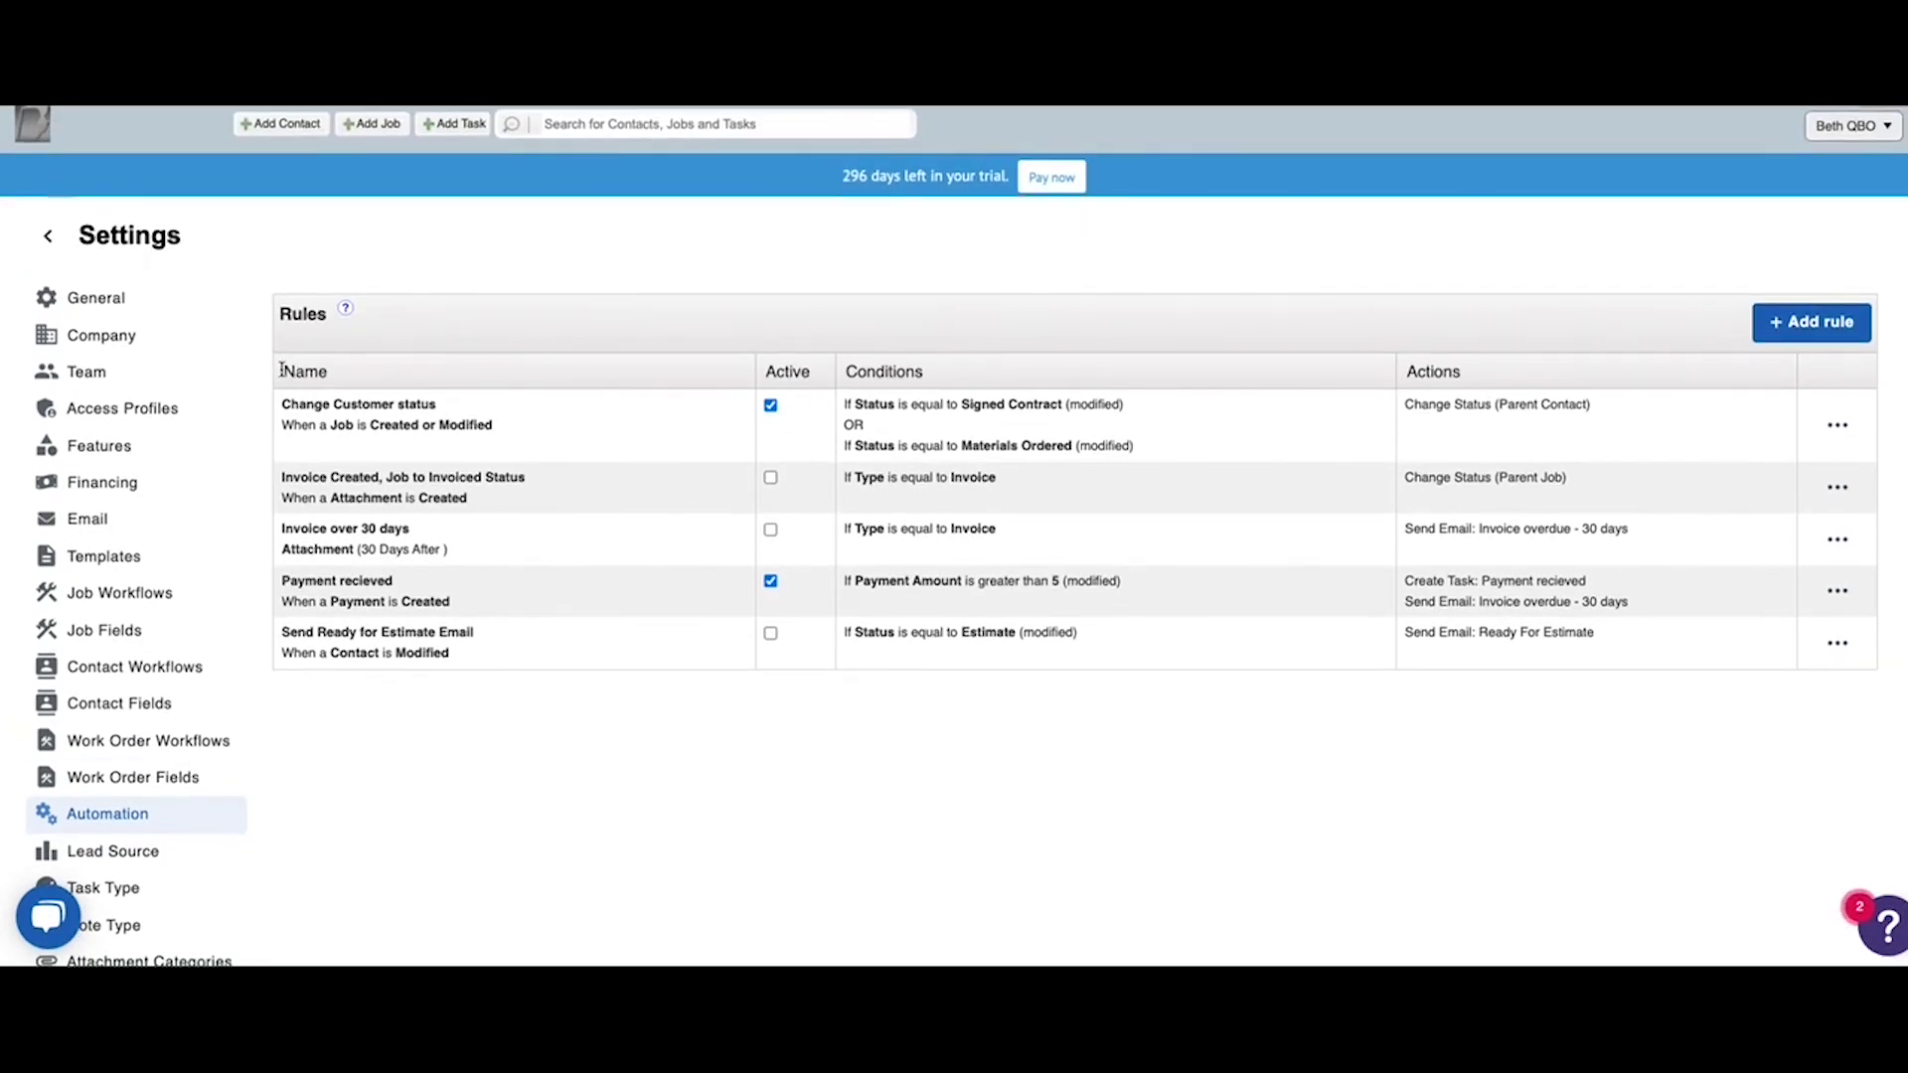
scroll(179, 375, down, 4)
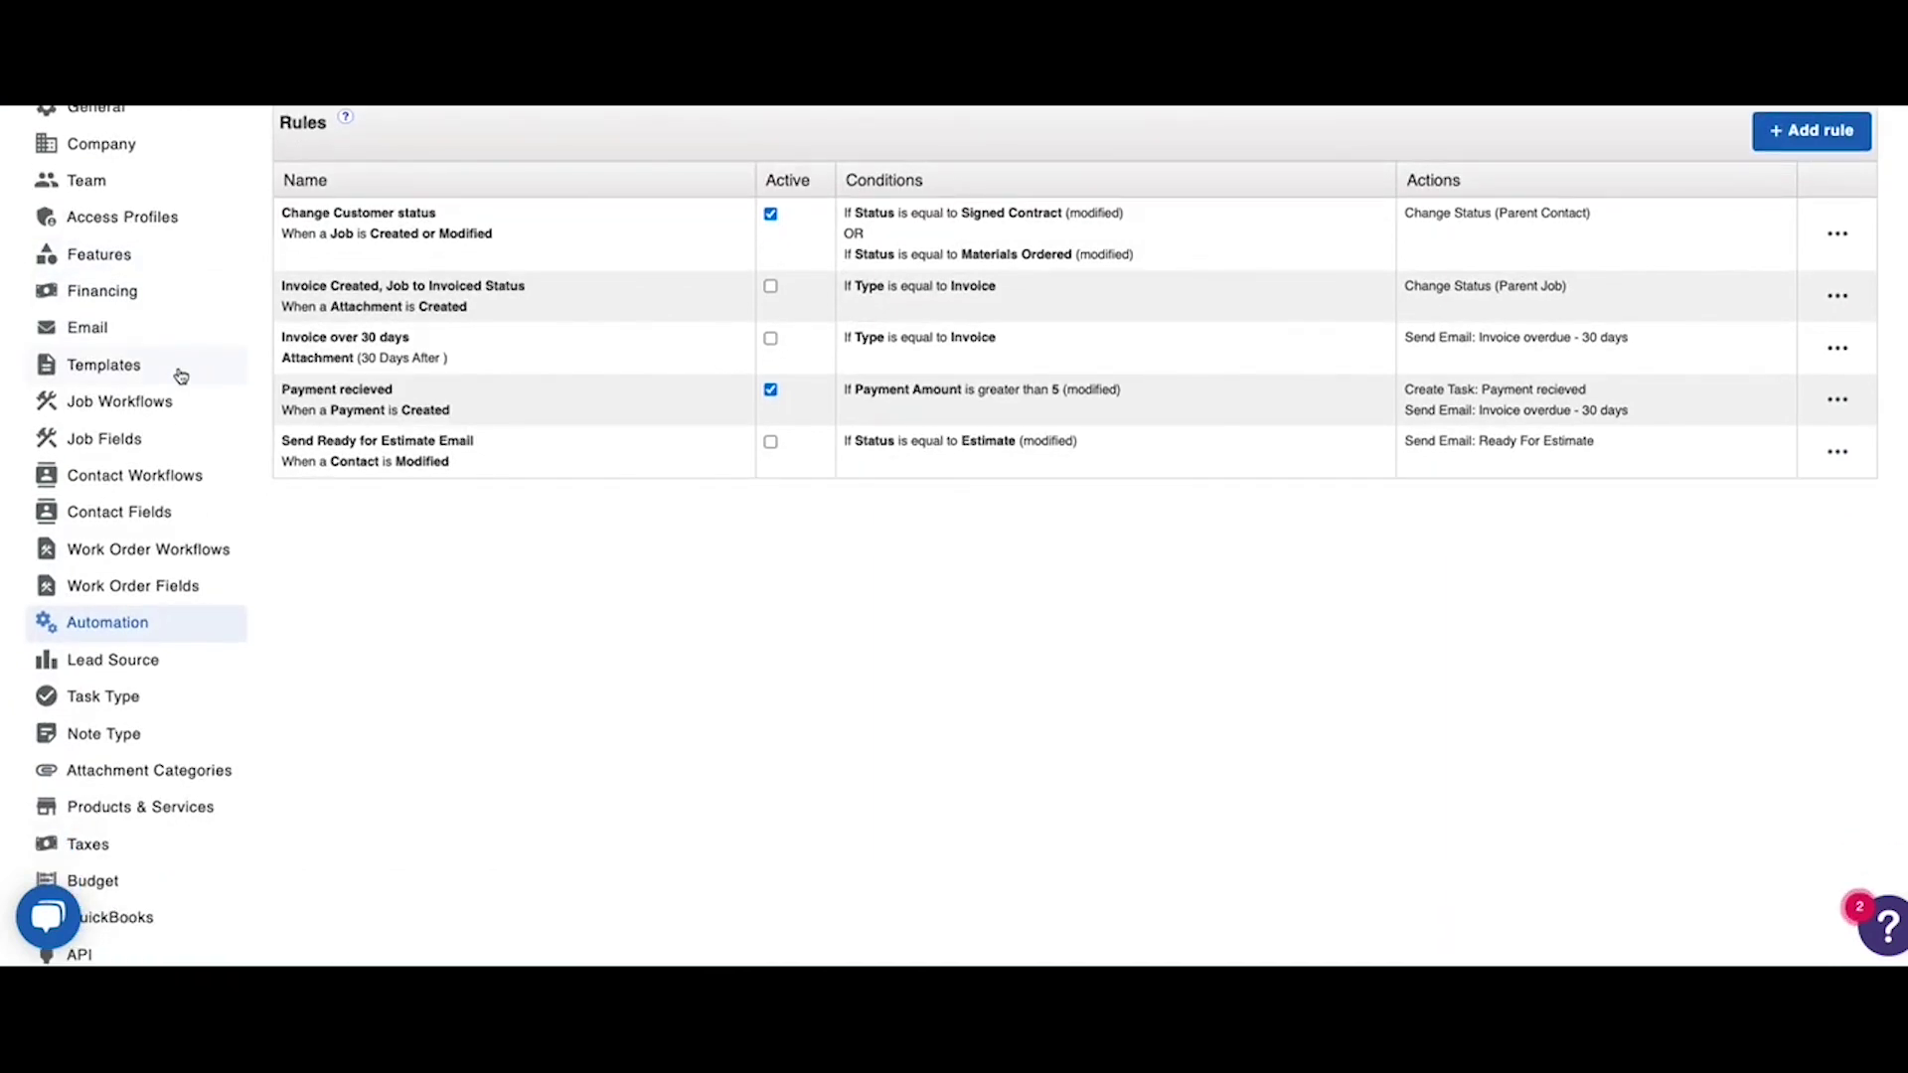
scroll(168, 873, down, 2)
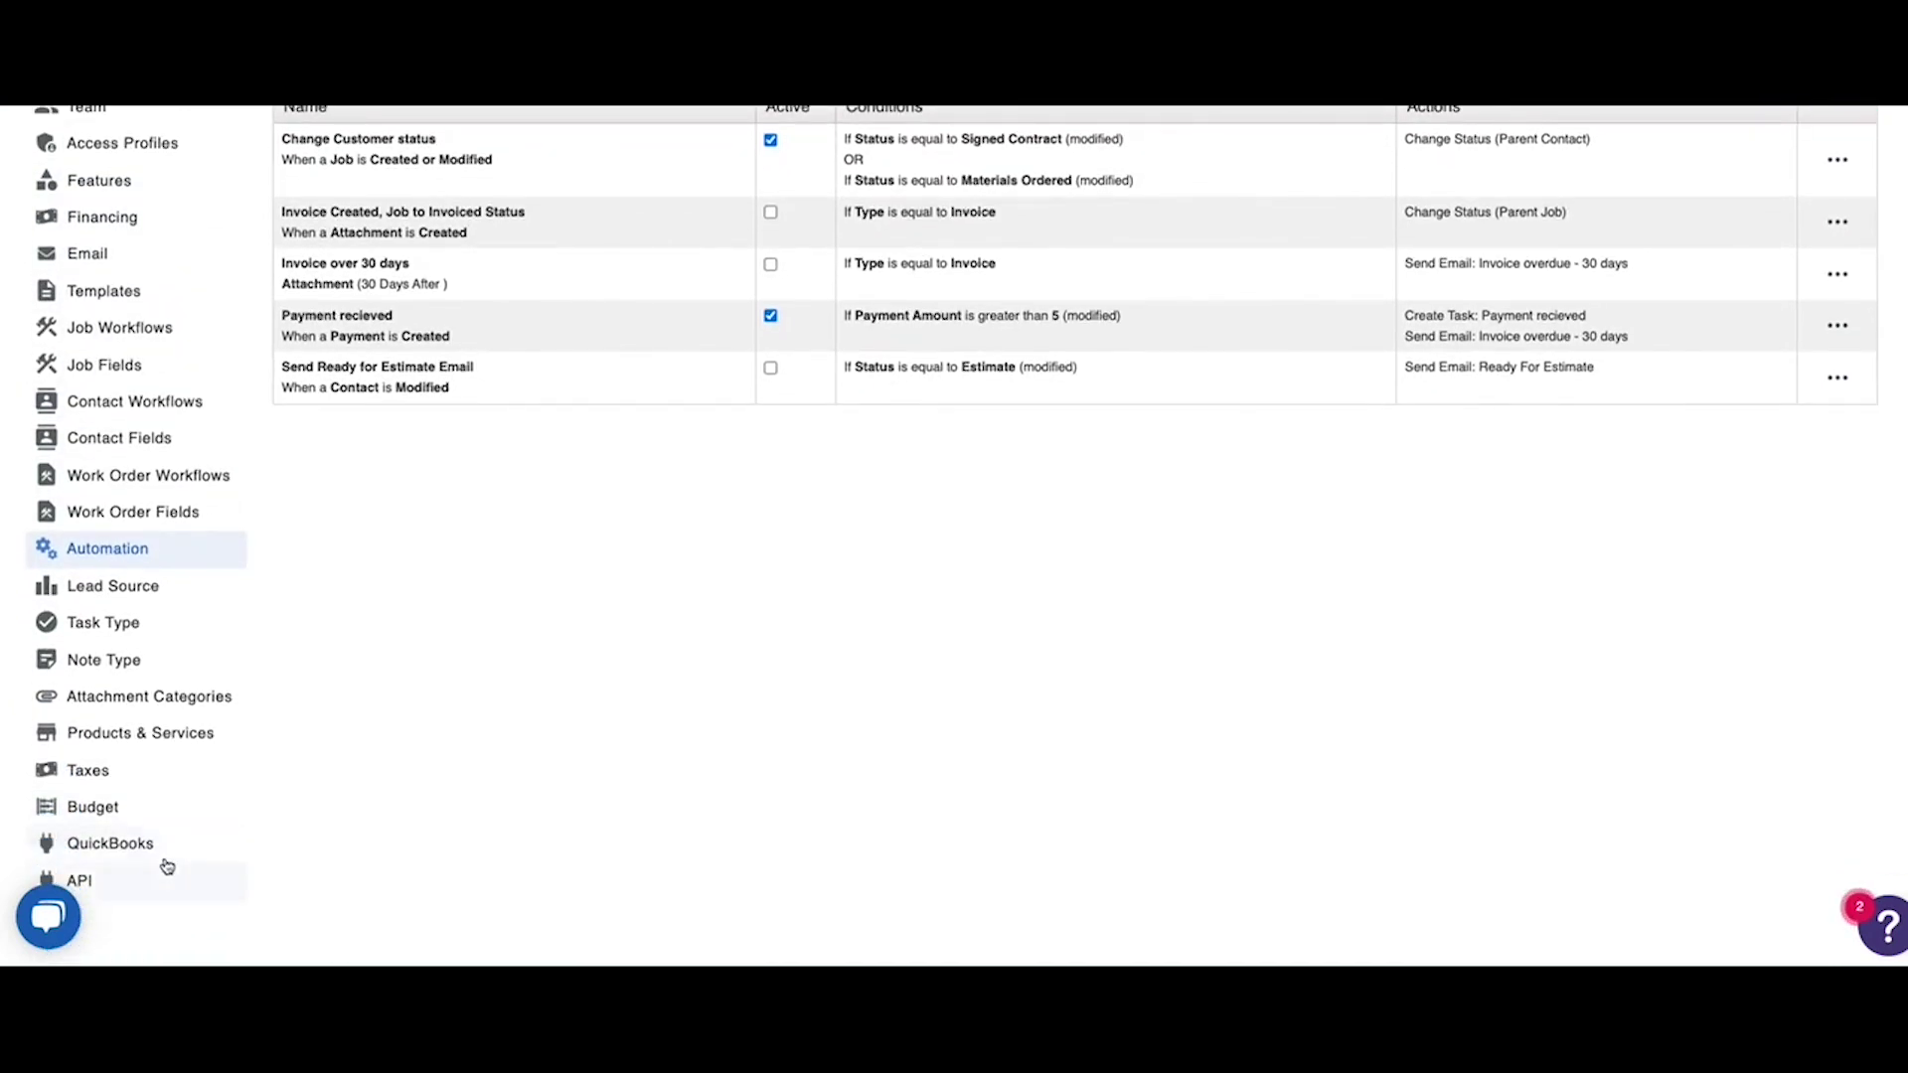
scroll(127, 863, up, 3)
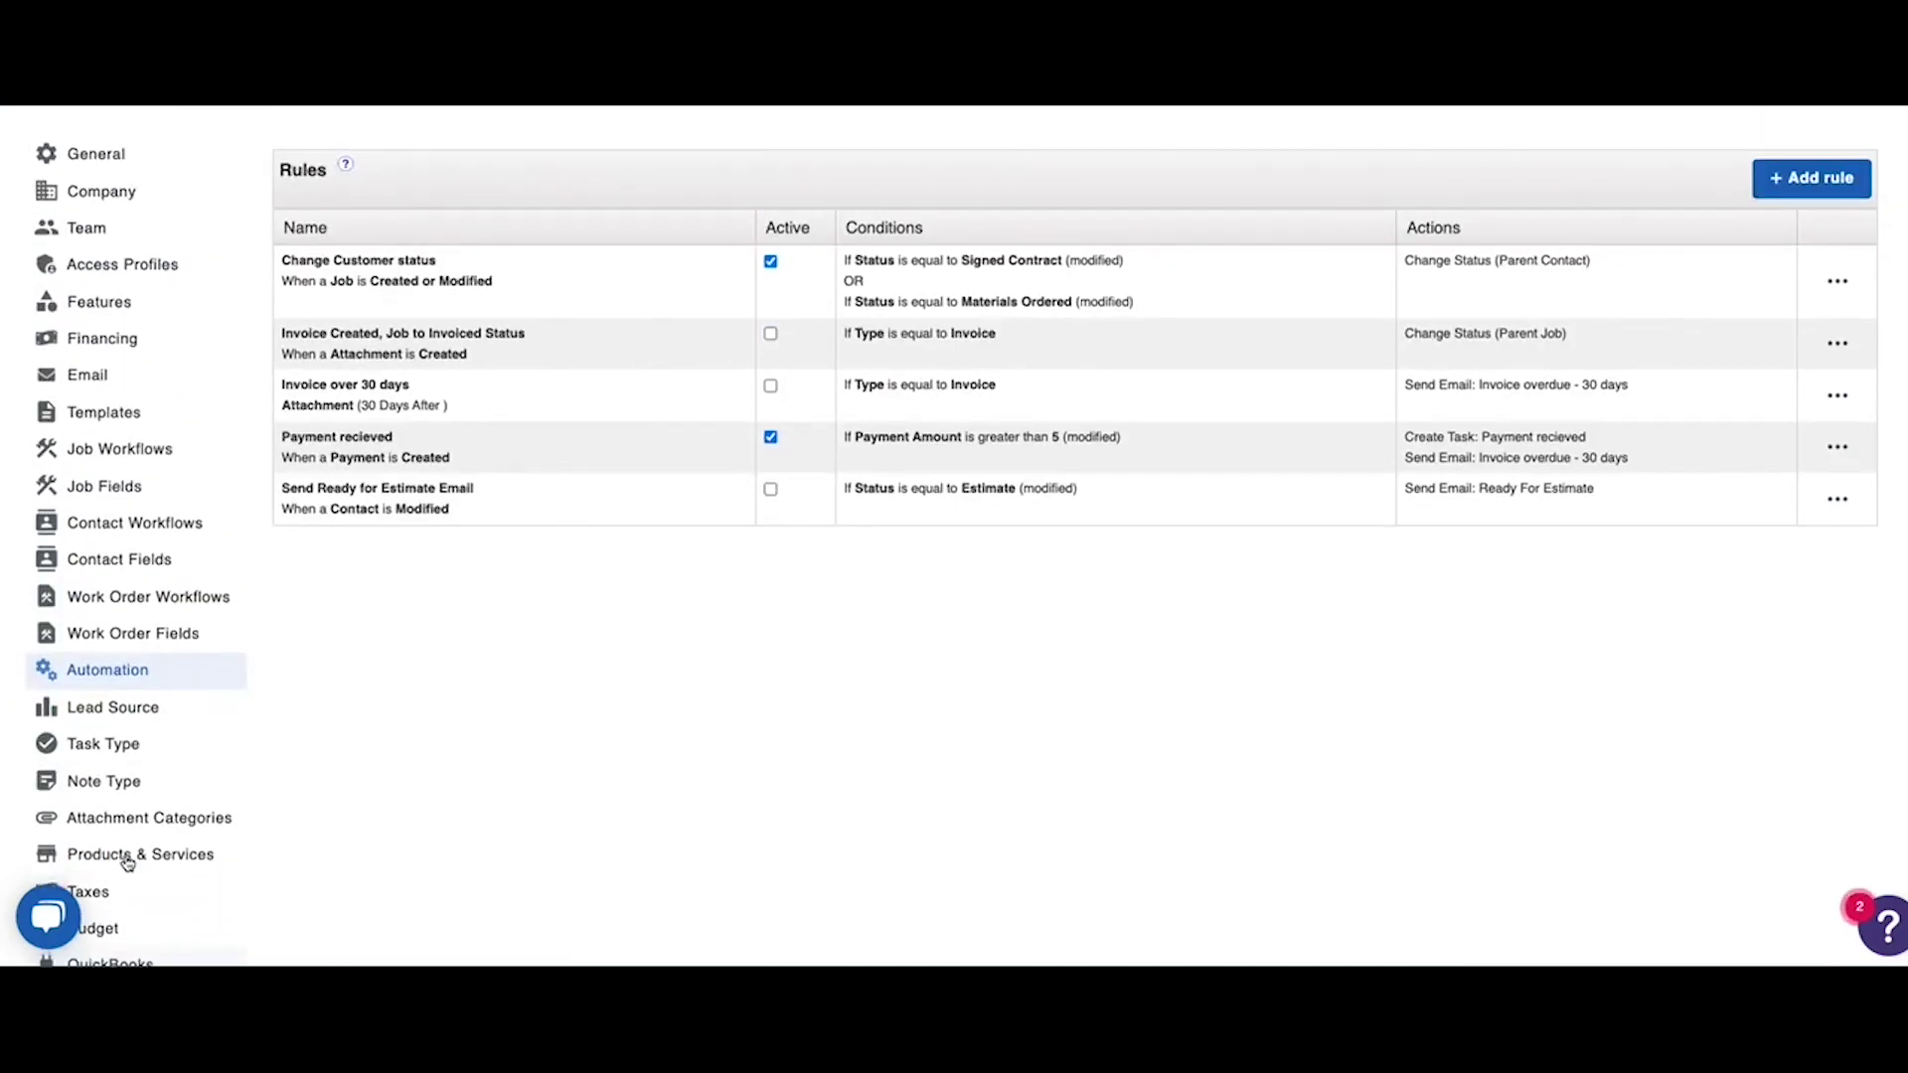
- Check in the account's 3rd party features whether the QuickBooks integration is enabled
click(109, 308)
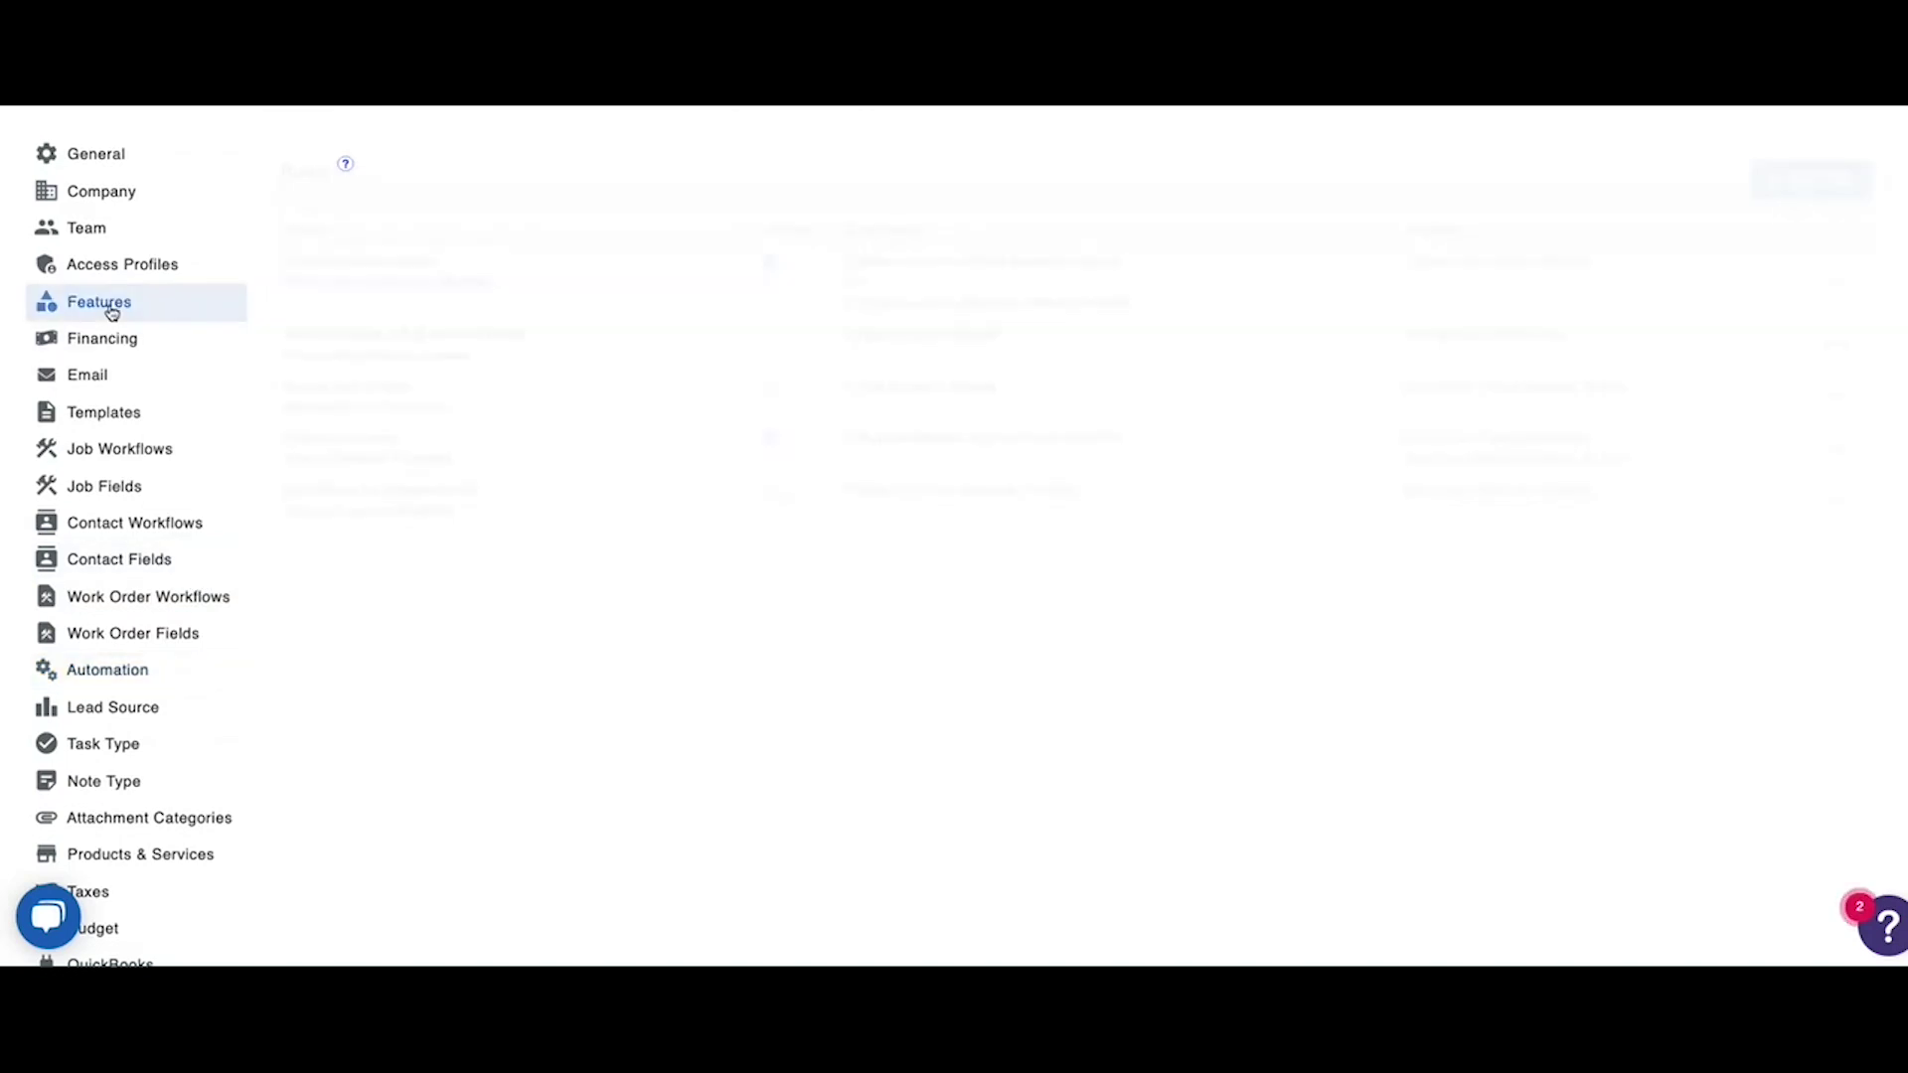
scroll(609, 460, down, 3)
scroll(613, 454, down, 8)
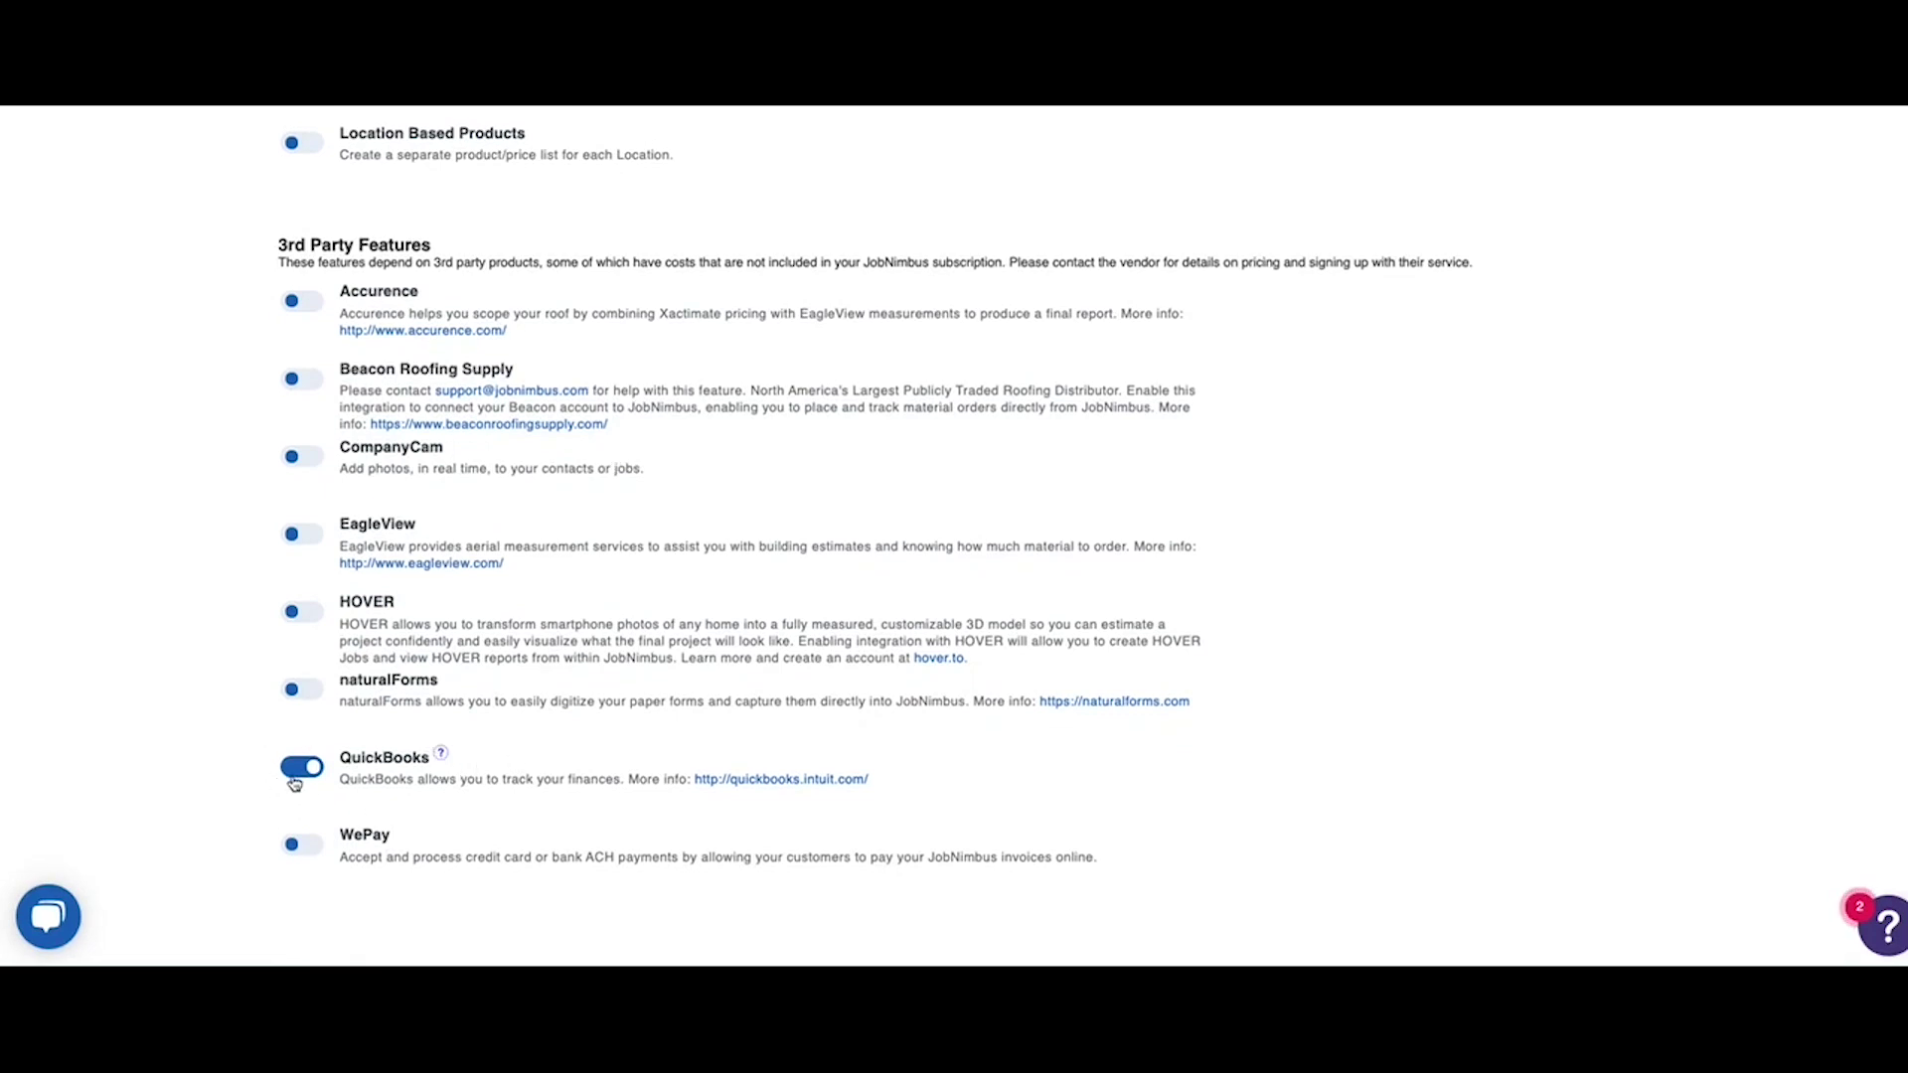
- Choose Quickbooks Online as the QuickBooks platform and authorize the connection between JobNimbus and the BB Construction company
scroll(294, 784, up, 6)
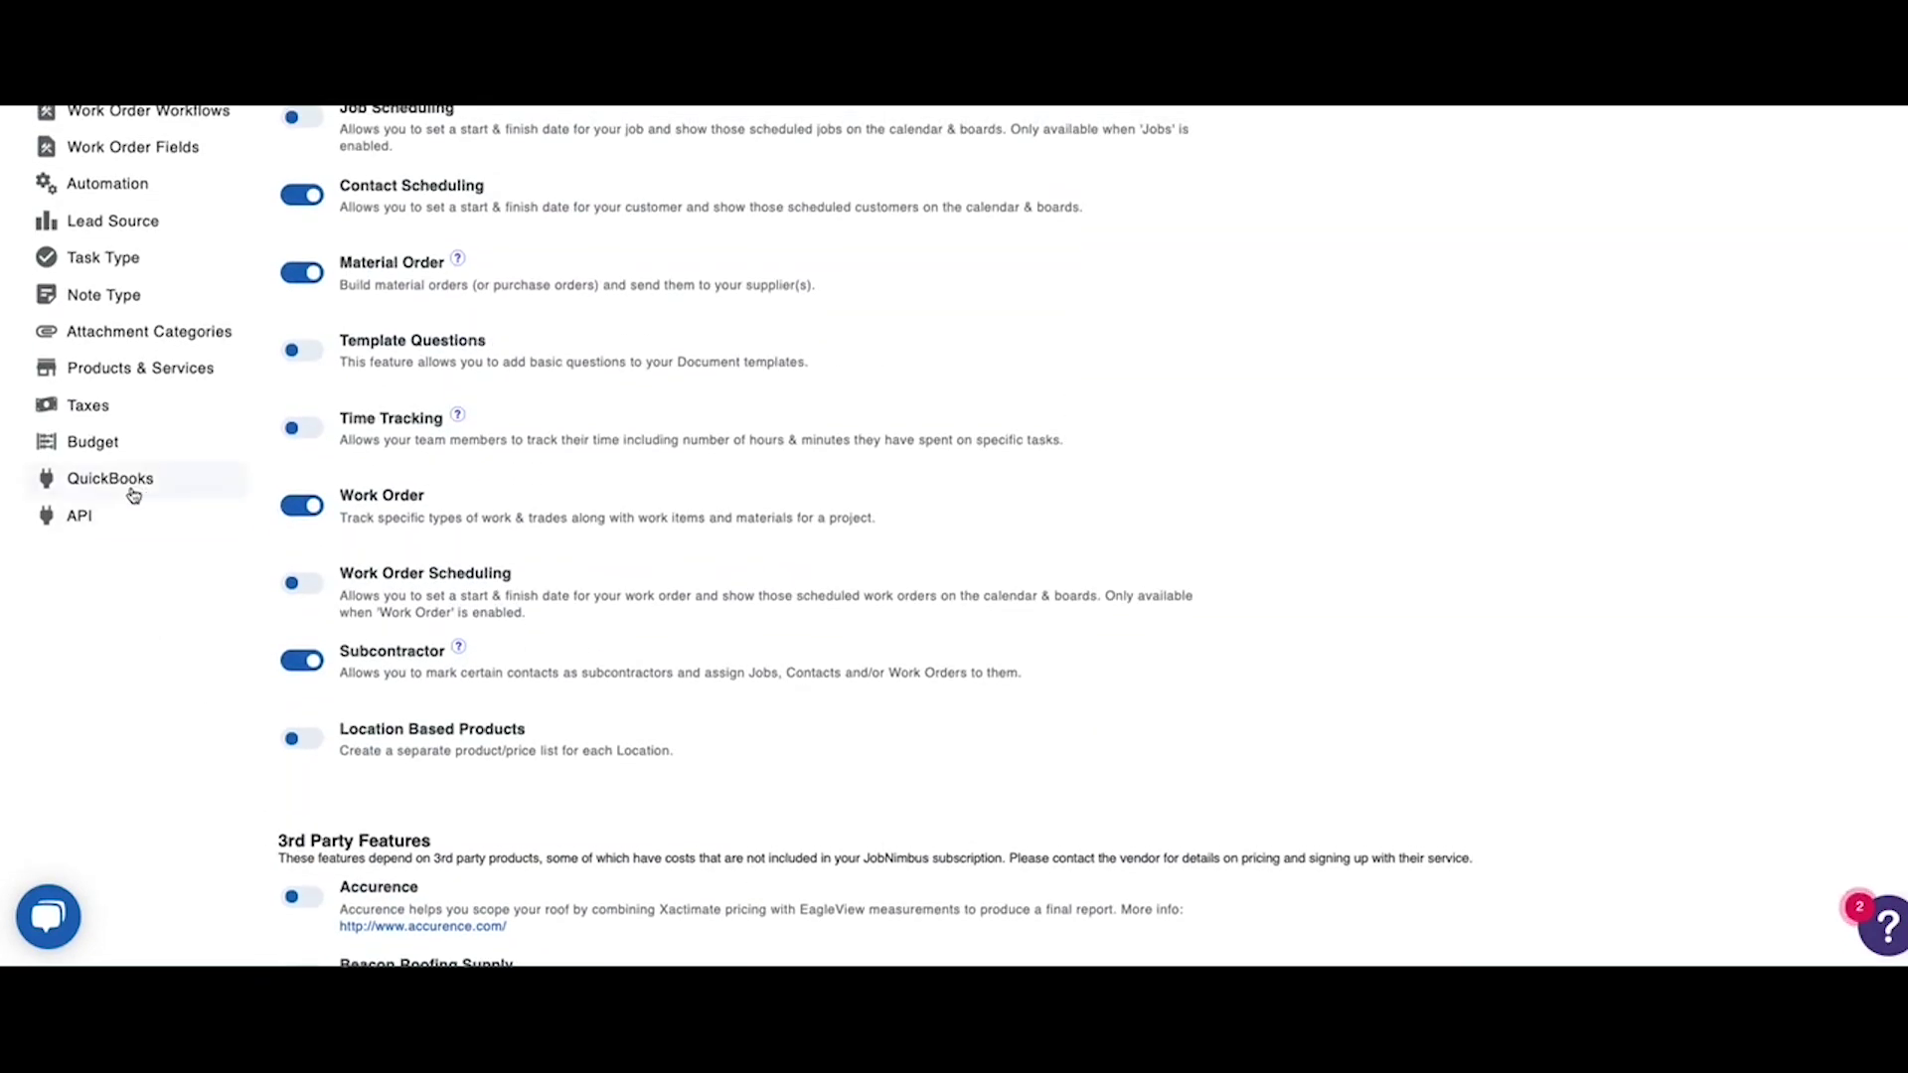
click(132, 492)
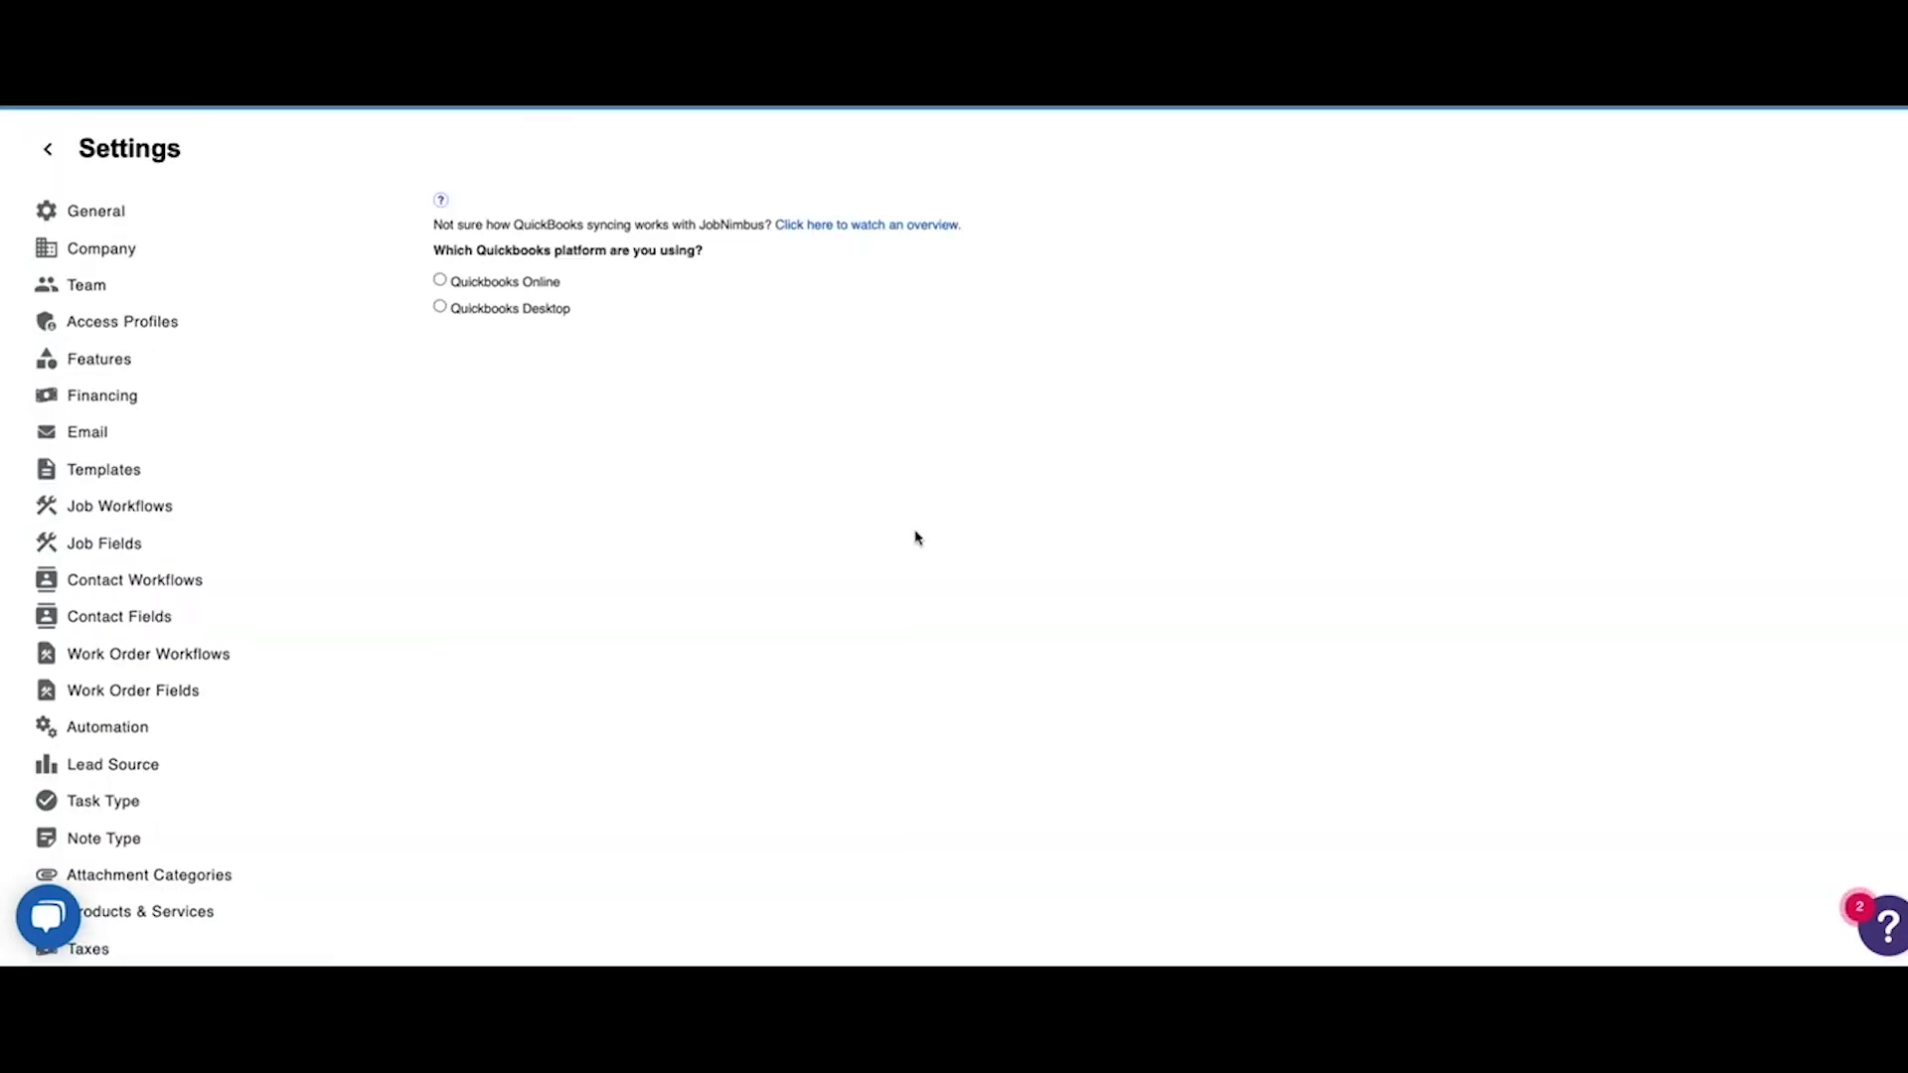
click(438, 263)
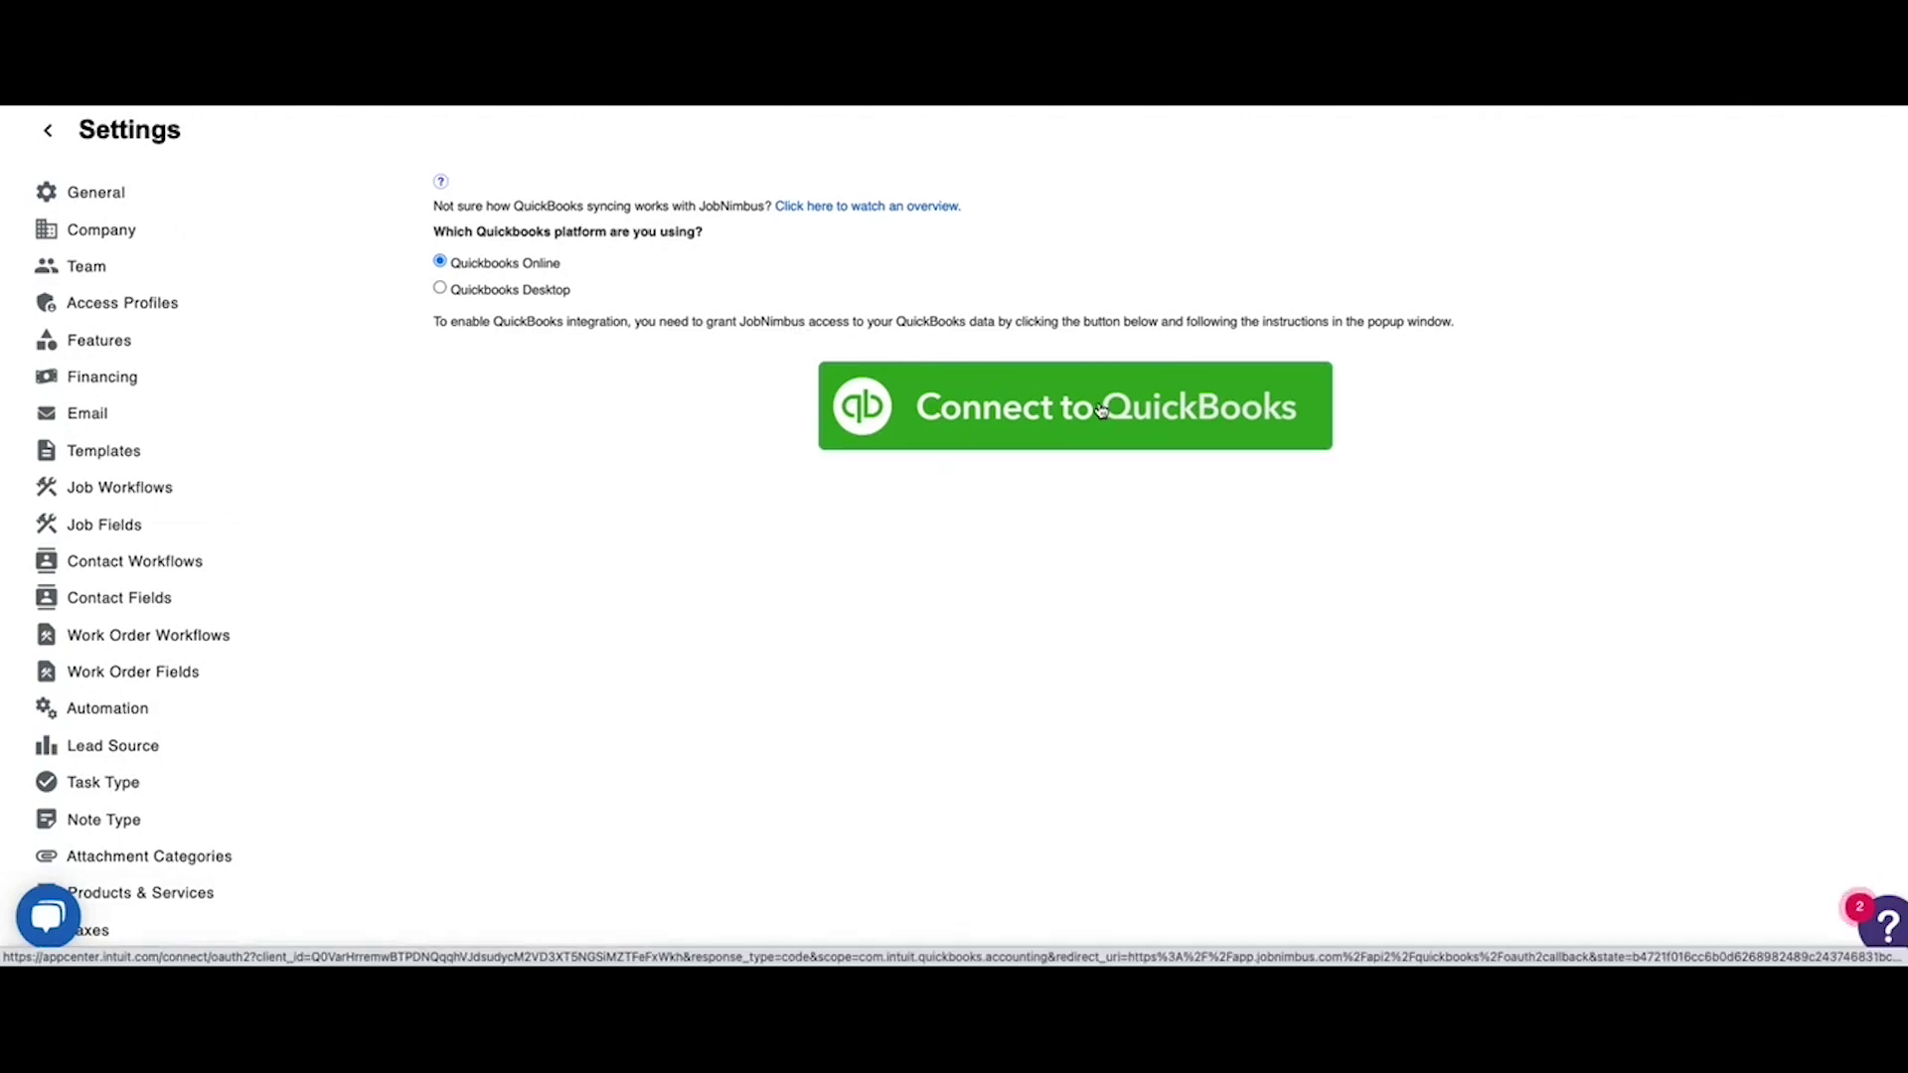
click(1101, 410)
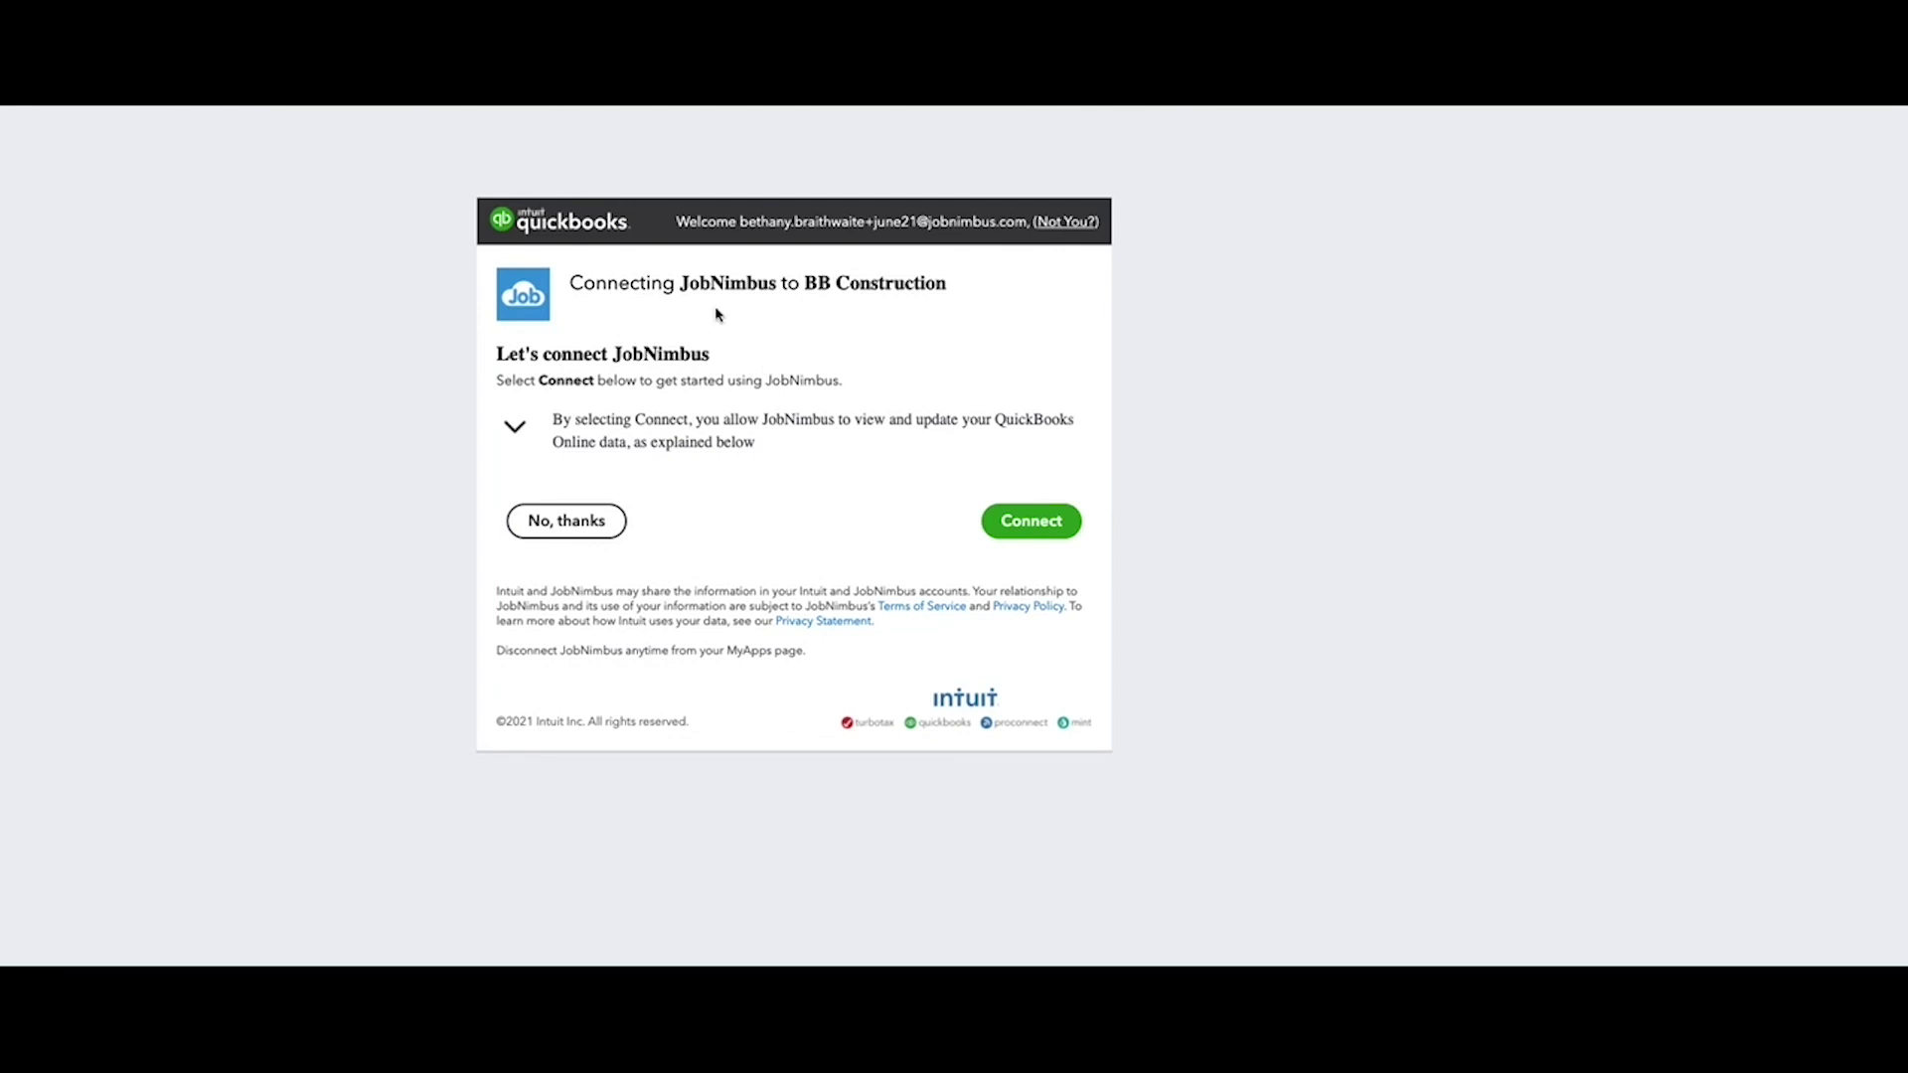
click(1033, 534)
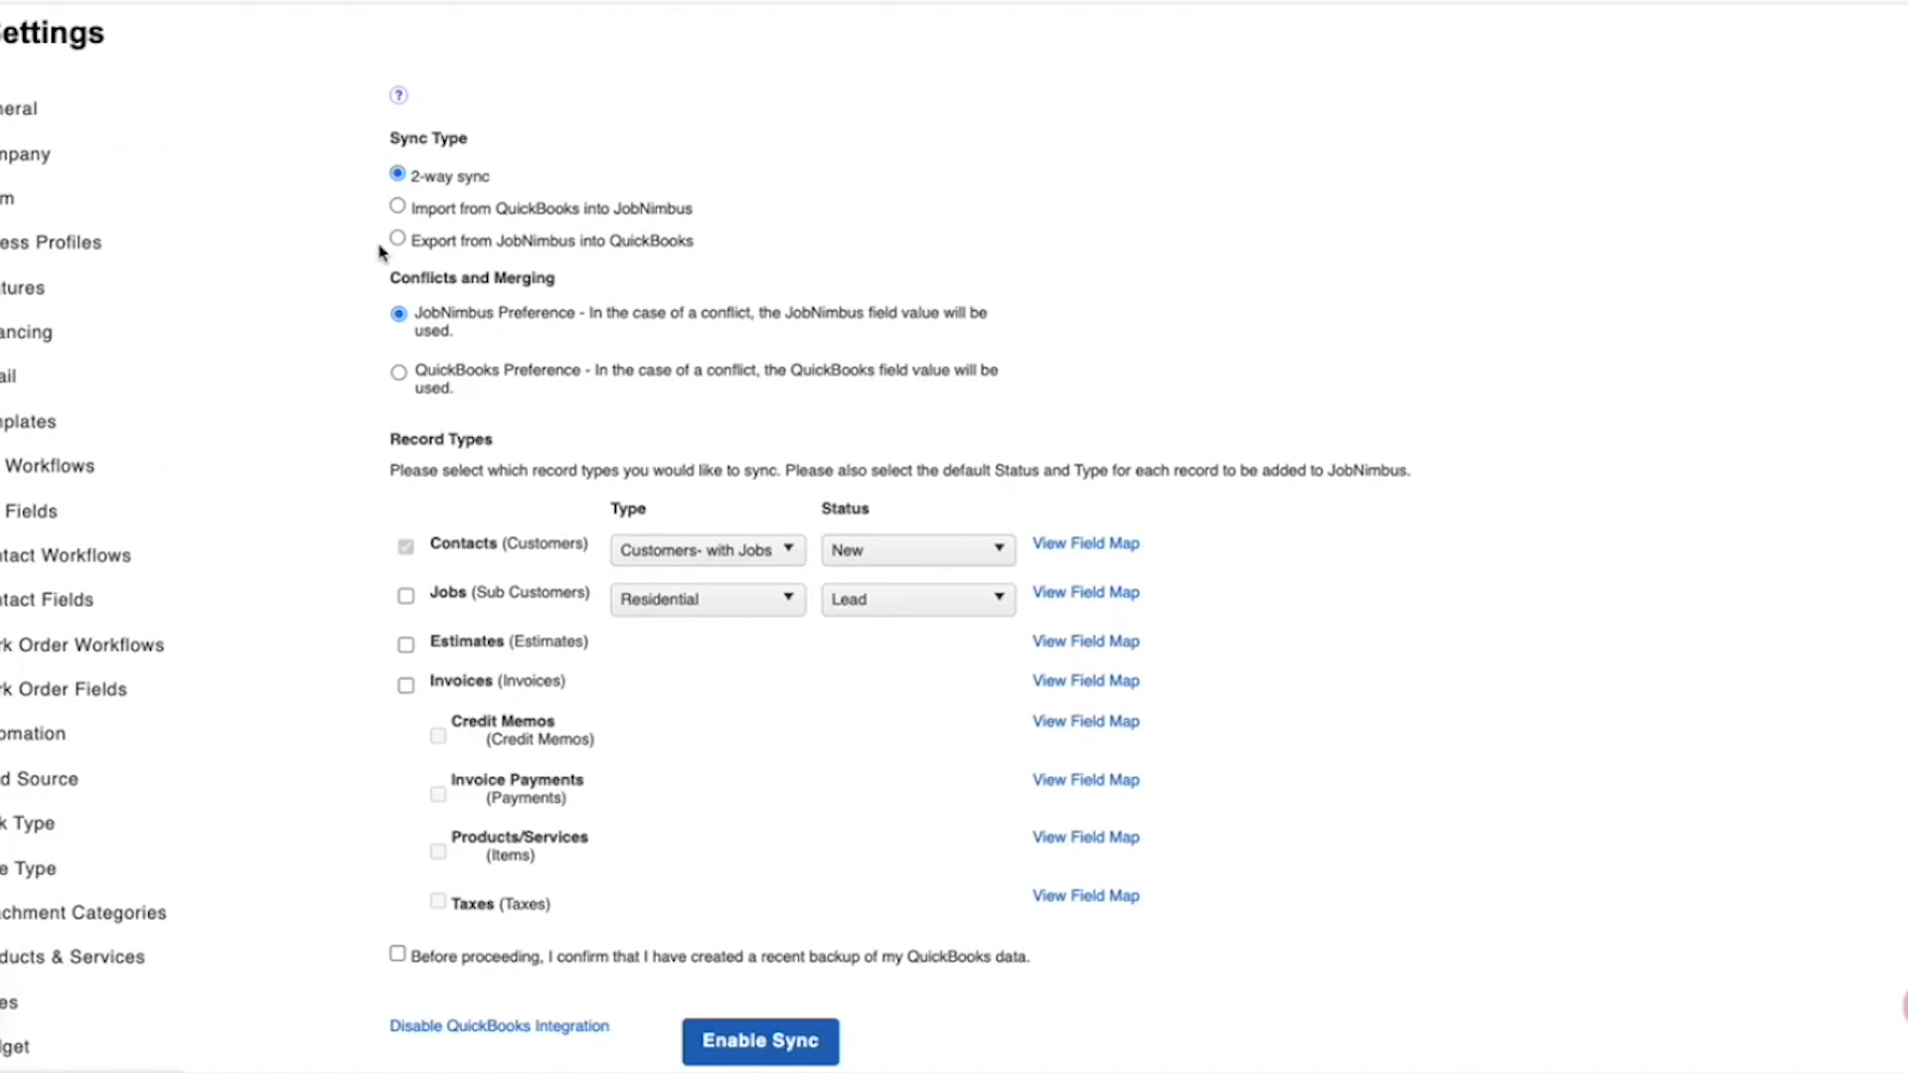
- Compare the import-only and export-only sync types, return to 2-way sync, and review its conflict and record type options
click(398, 207)
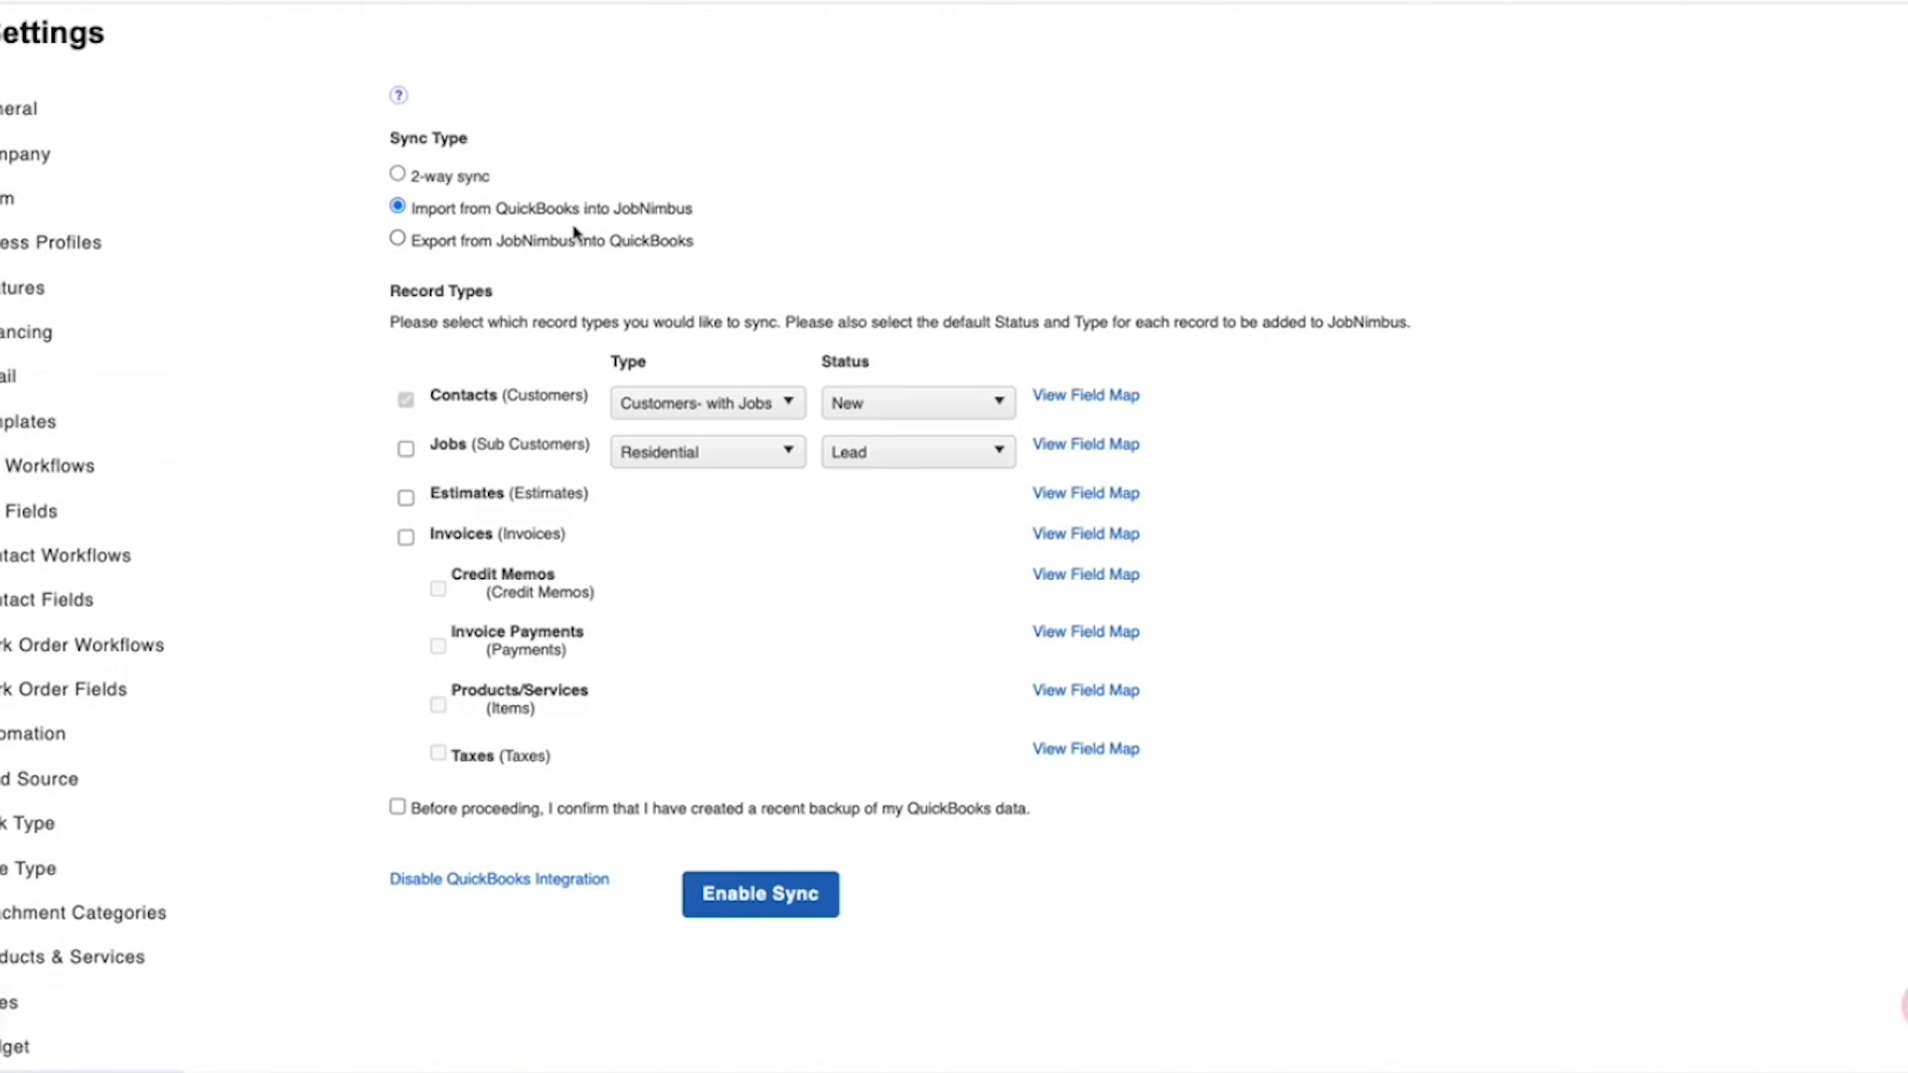
click(397, 238)
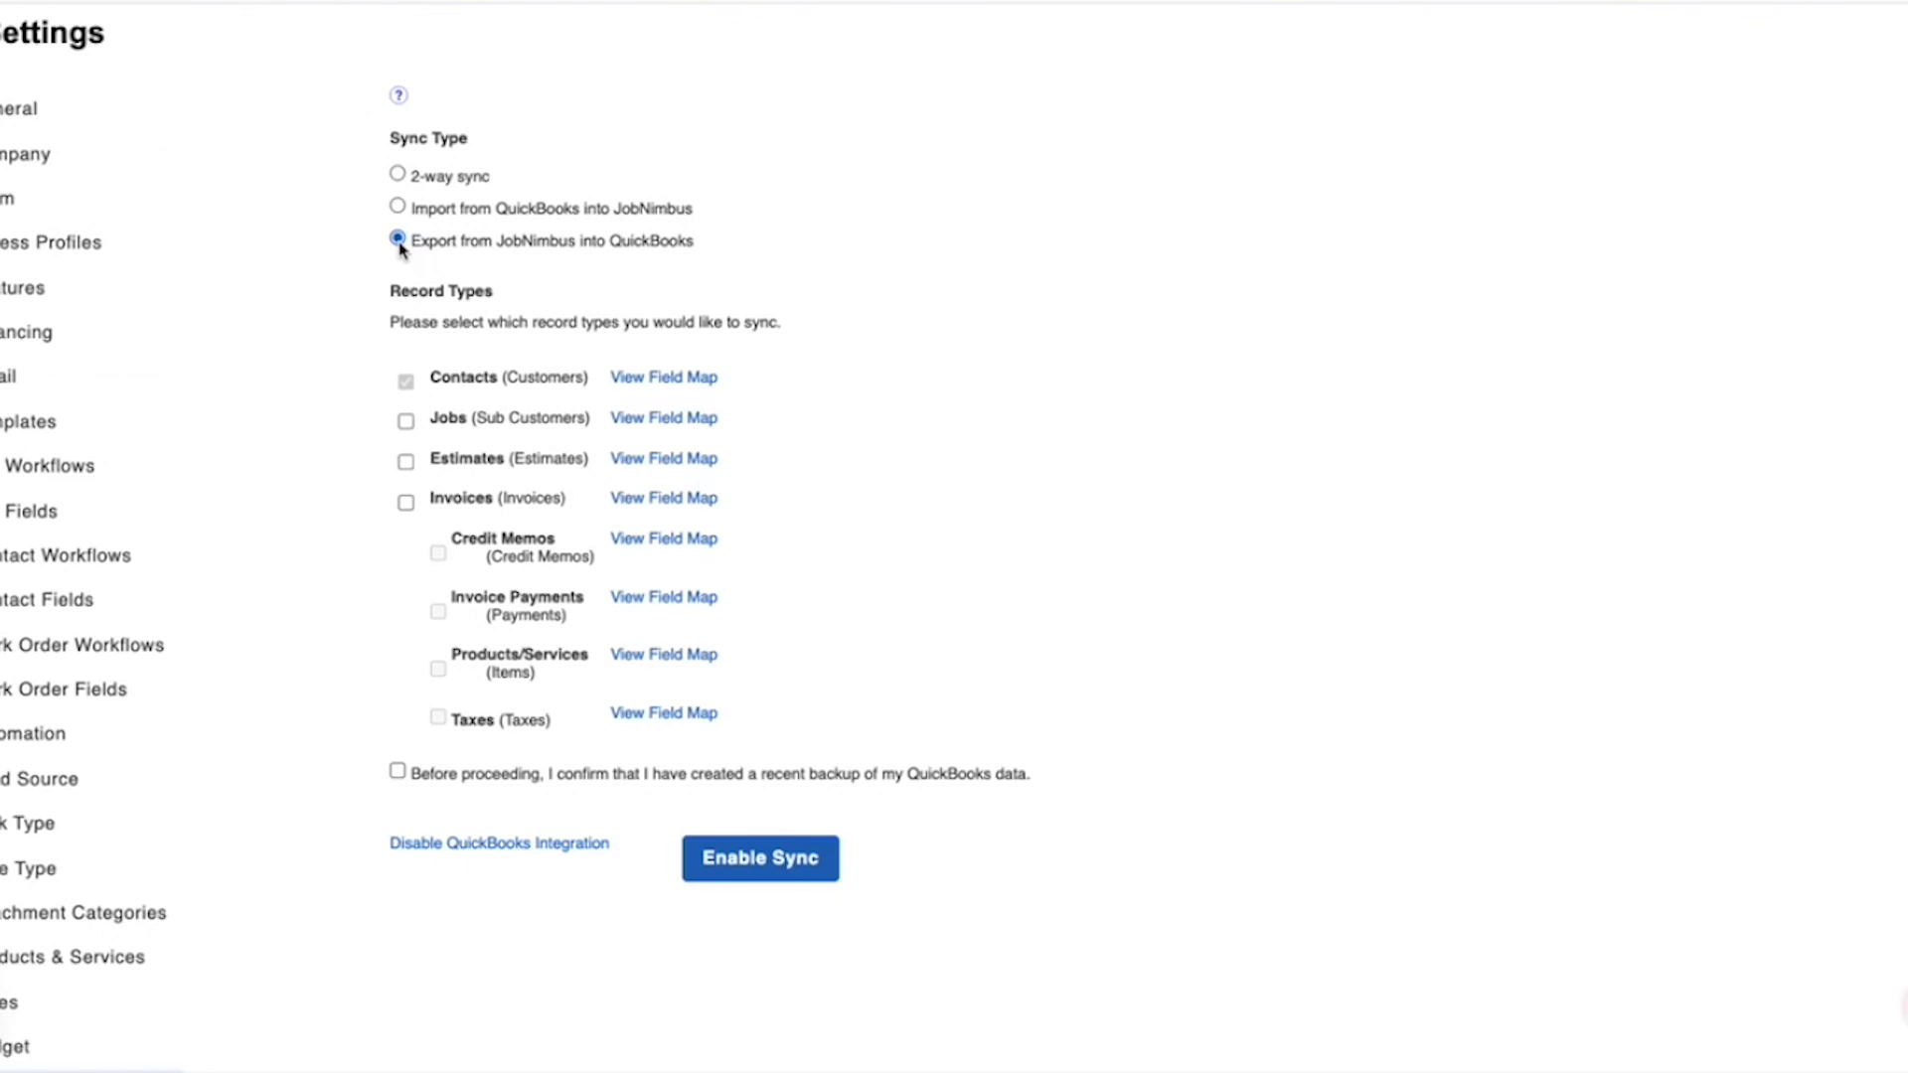
click(398, 174)
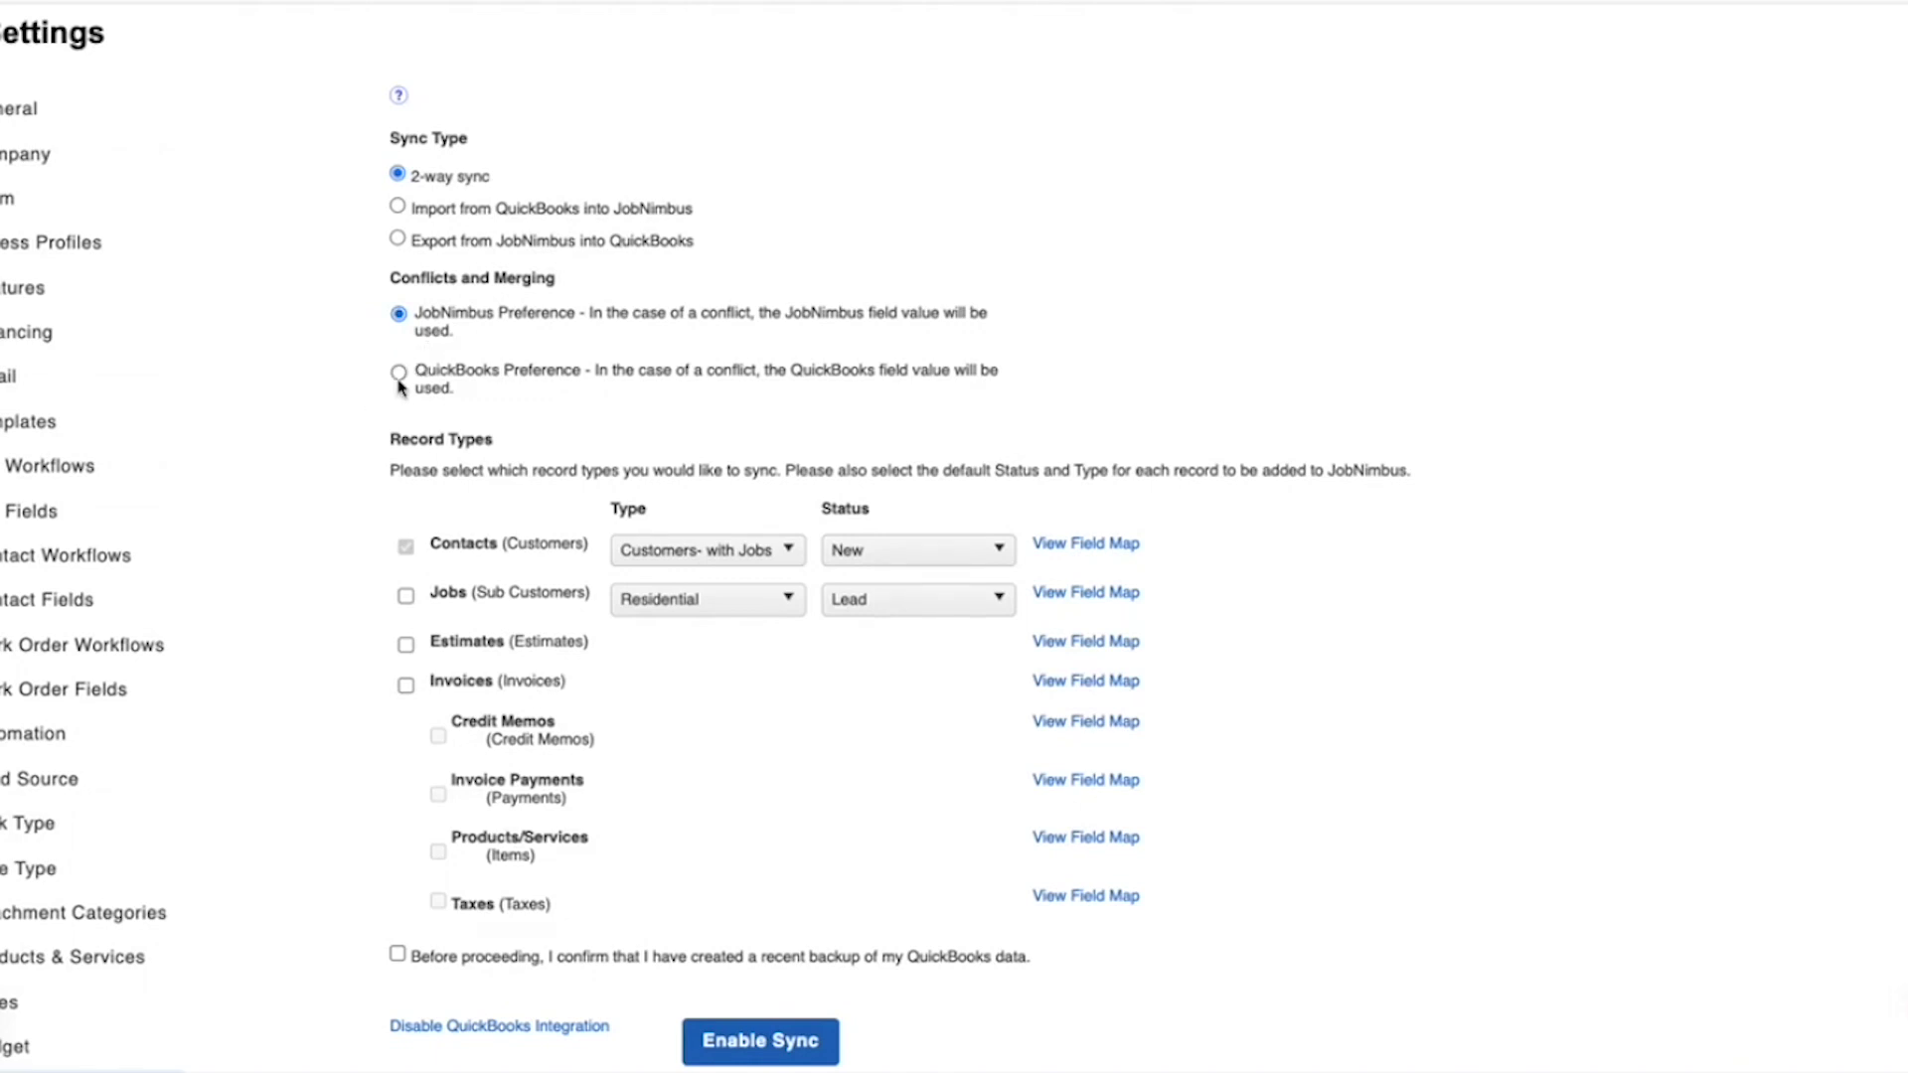
scroll(402, 389, down, 3)
scroll(403, 390, up, 2)
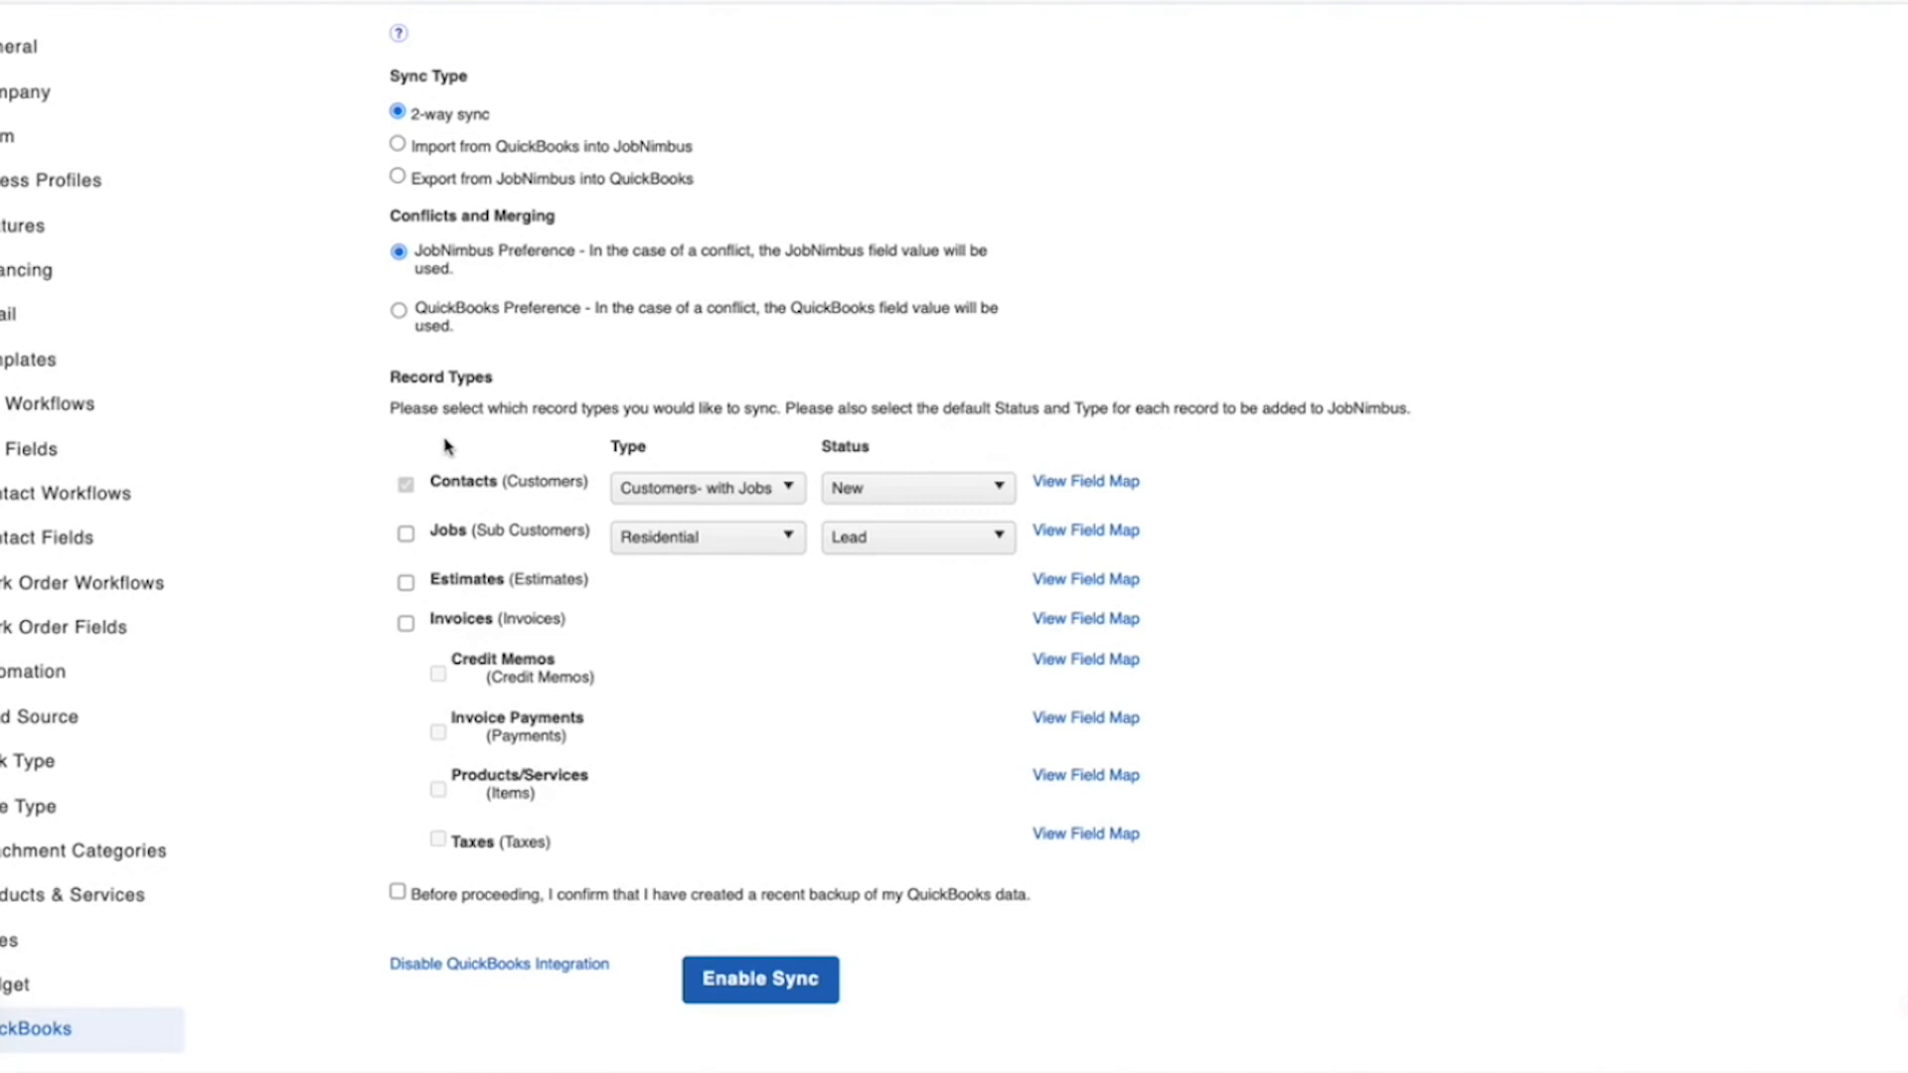
scroll(444, 446, down, 2)
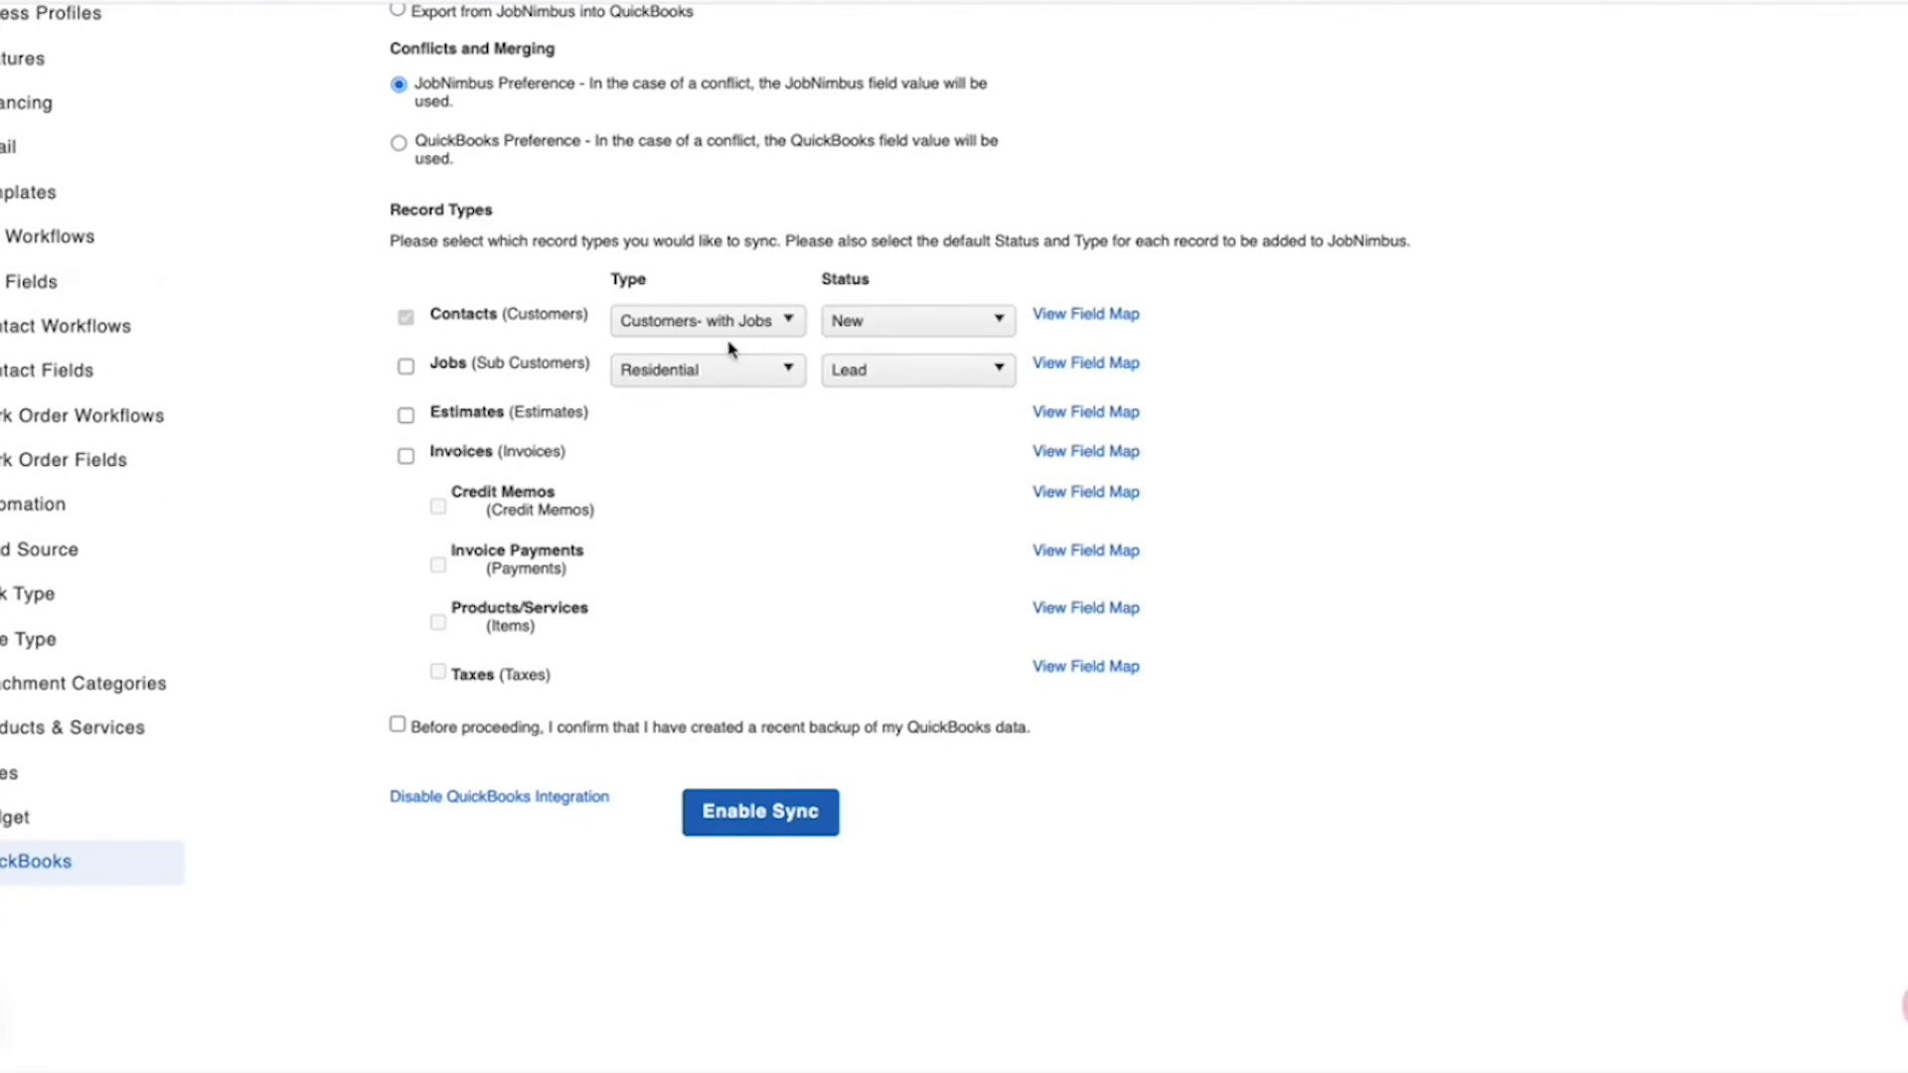
- Try Active as the default status for synced contacts, and set it to Inactive
click(1002, 324)
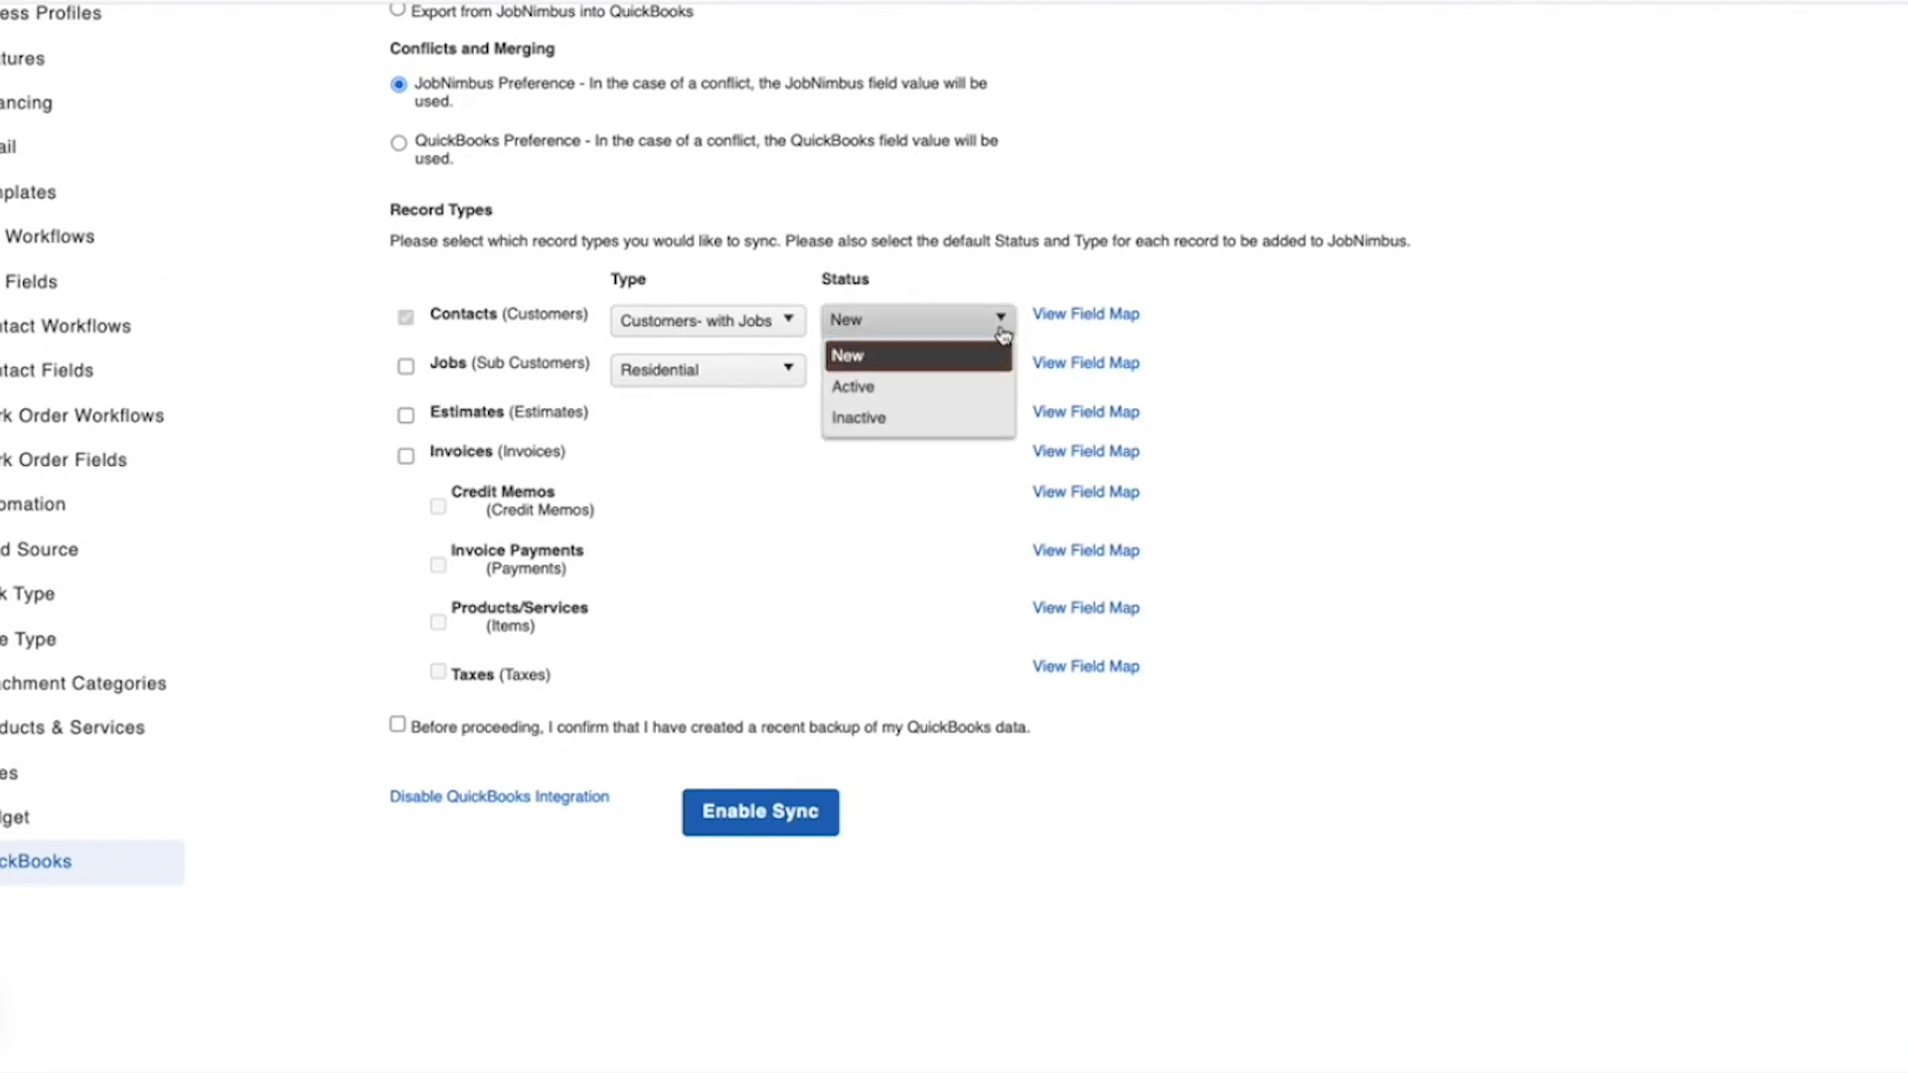
click(978, 390)
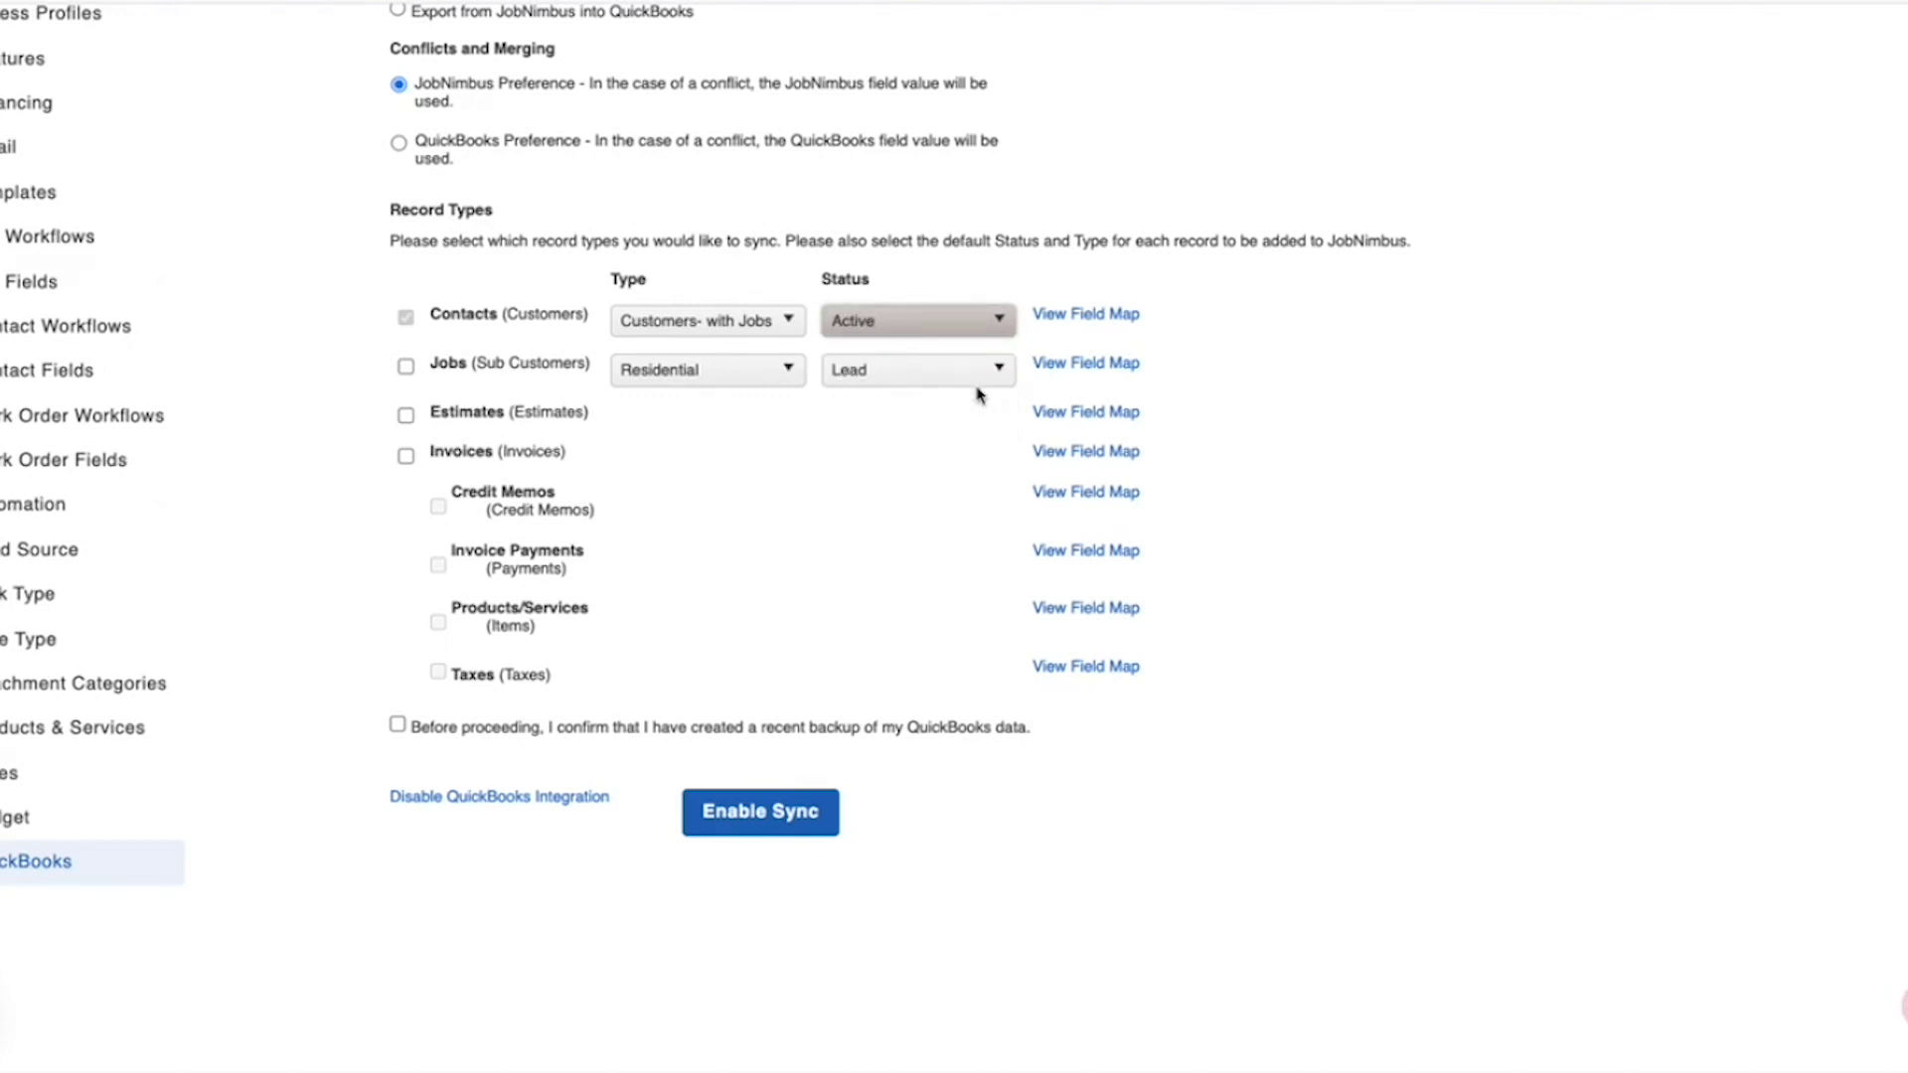
click(1003, 326)
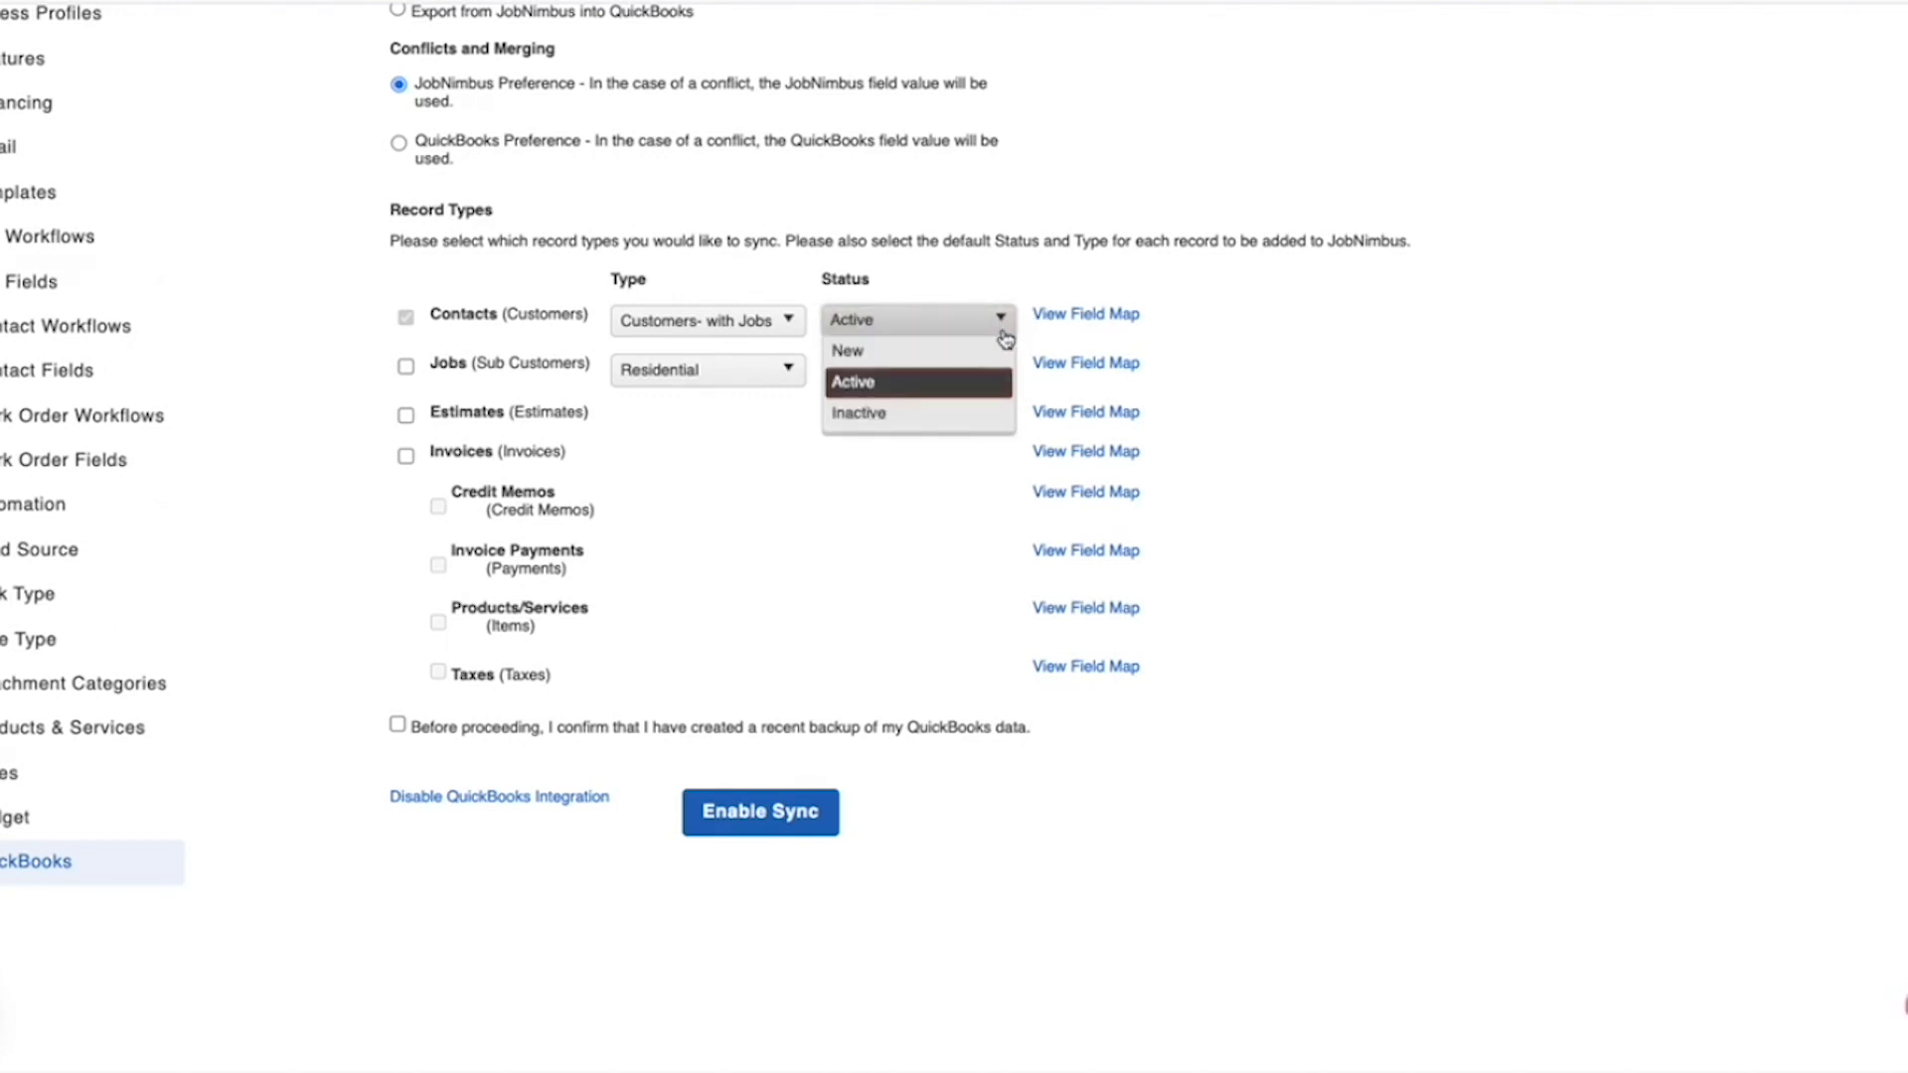
click(961, 419)
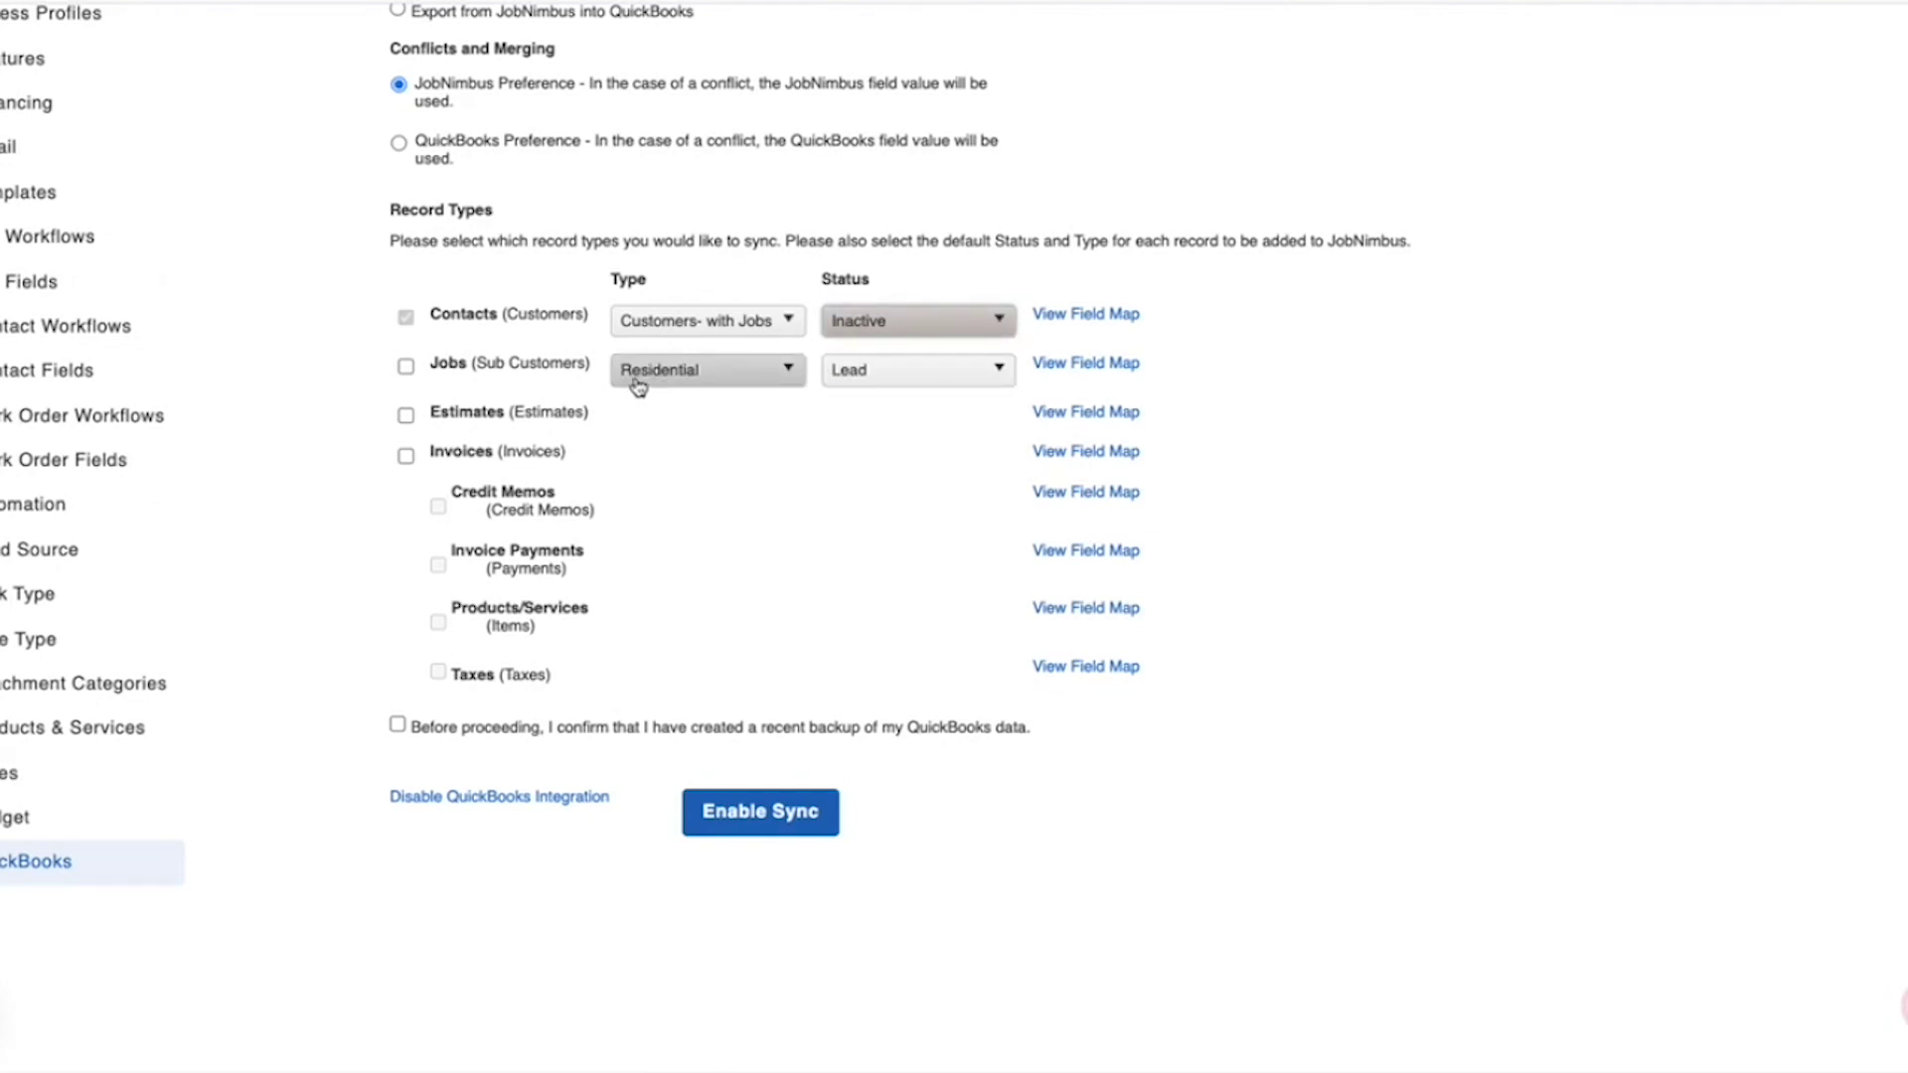
- Review the job type options, keep Residential, and set the default status for synced jobs to Paid & Closed
click(775, 377)
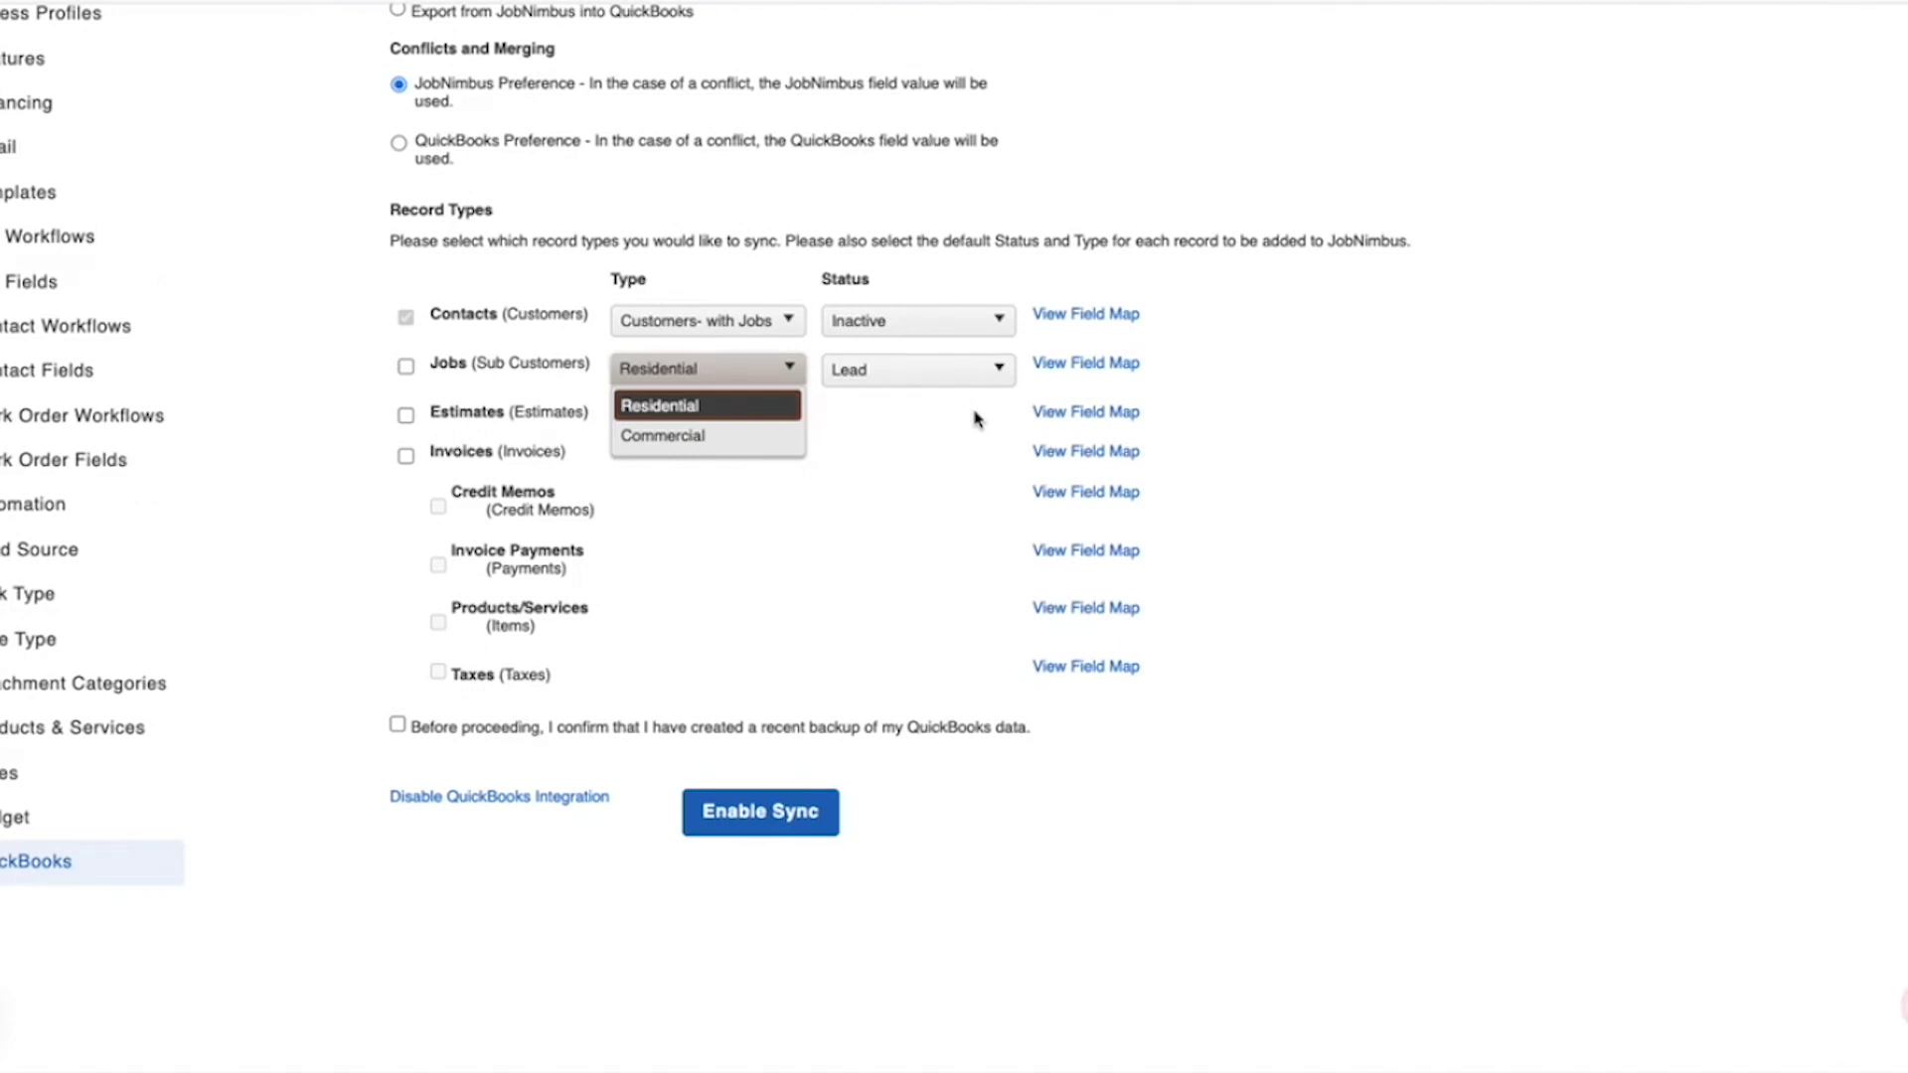
click(999, 368)
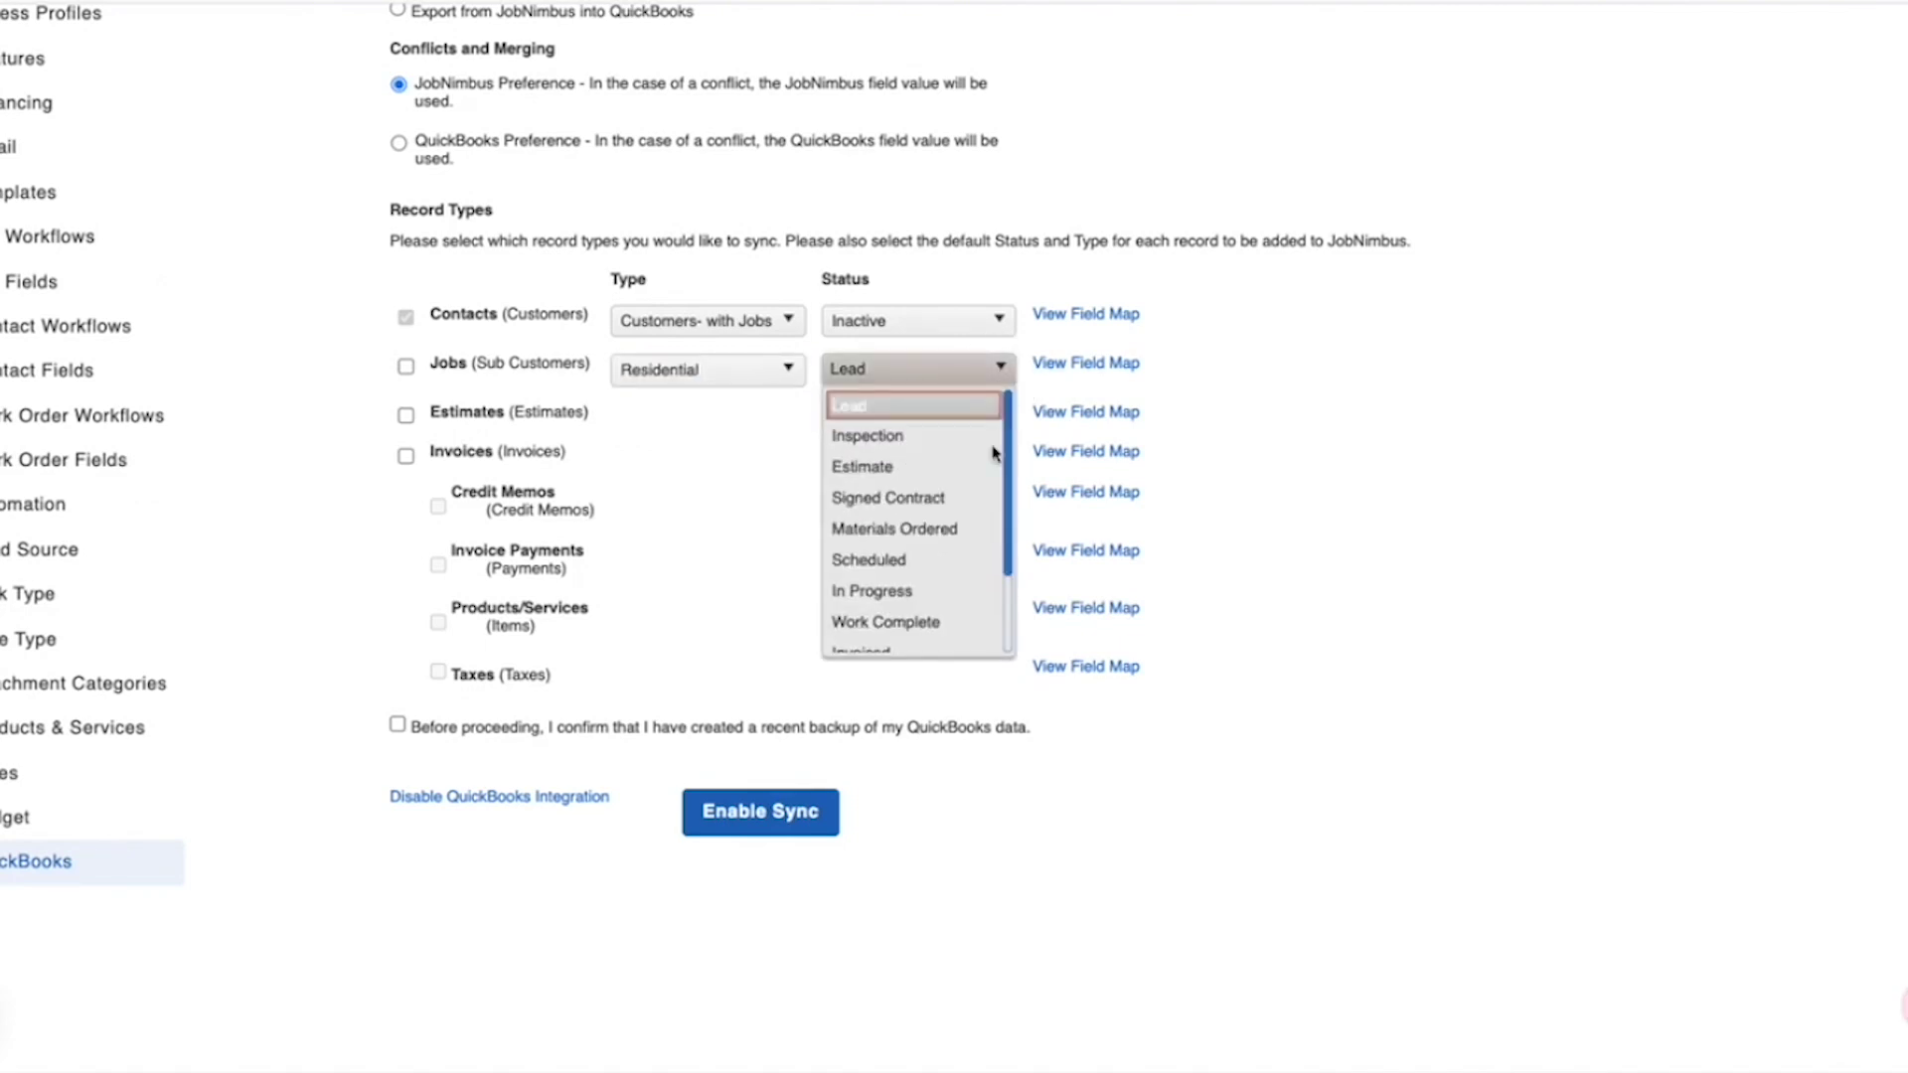
scroll(994, 453, down, 3)
click(933, 618)
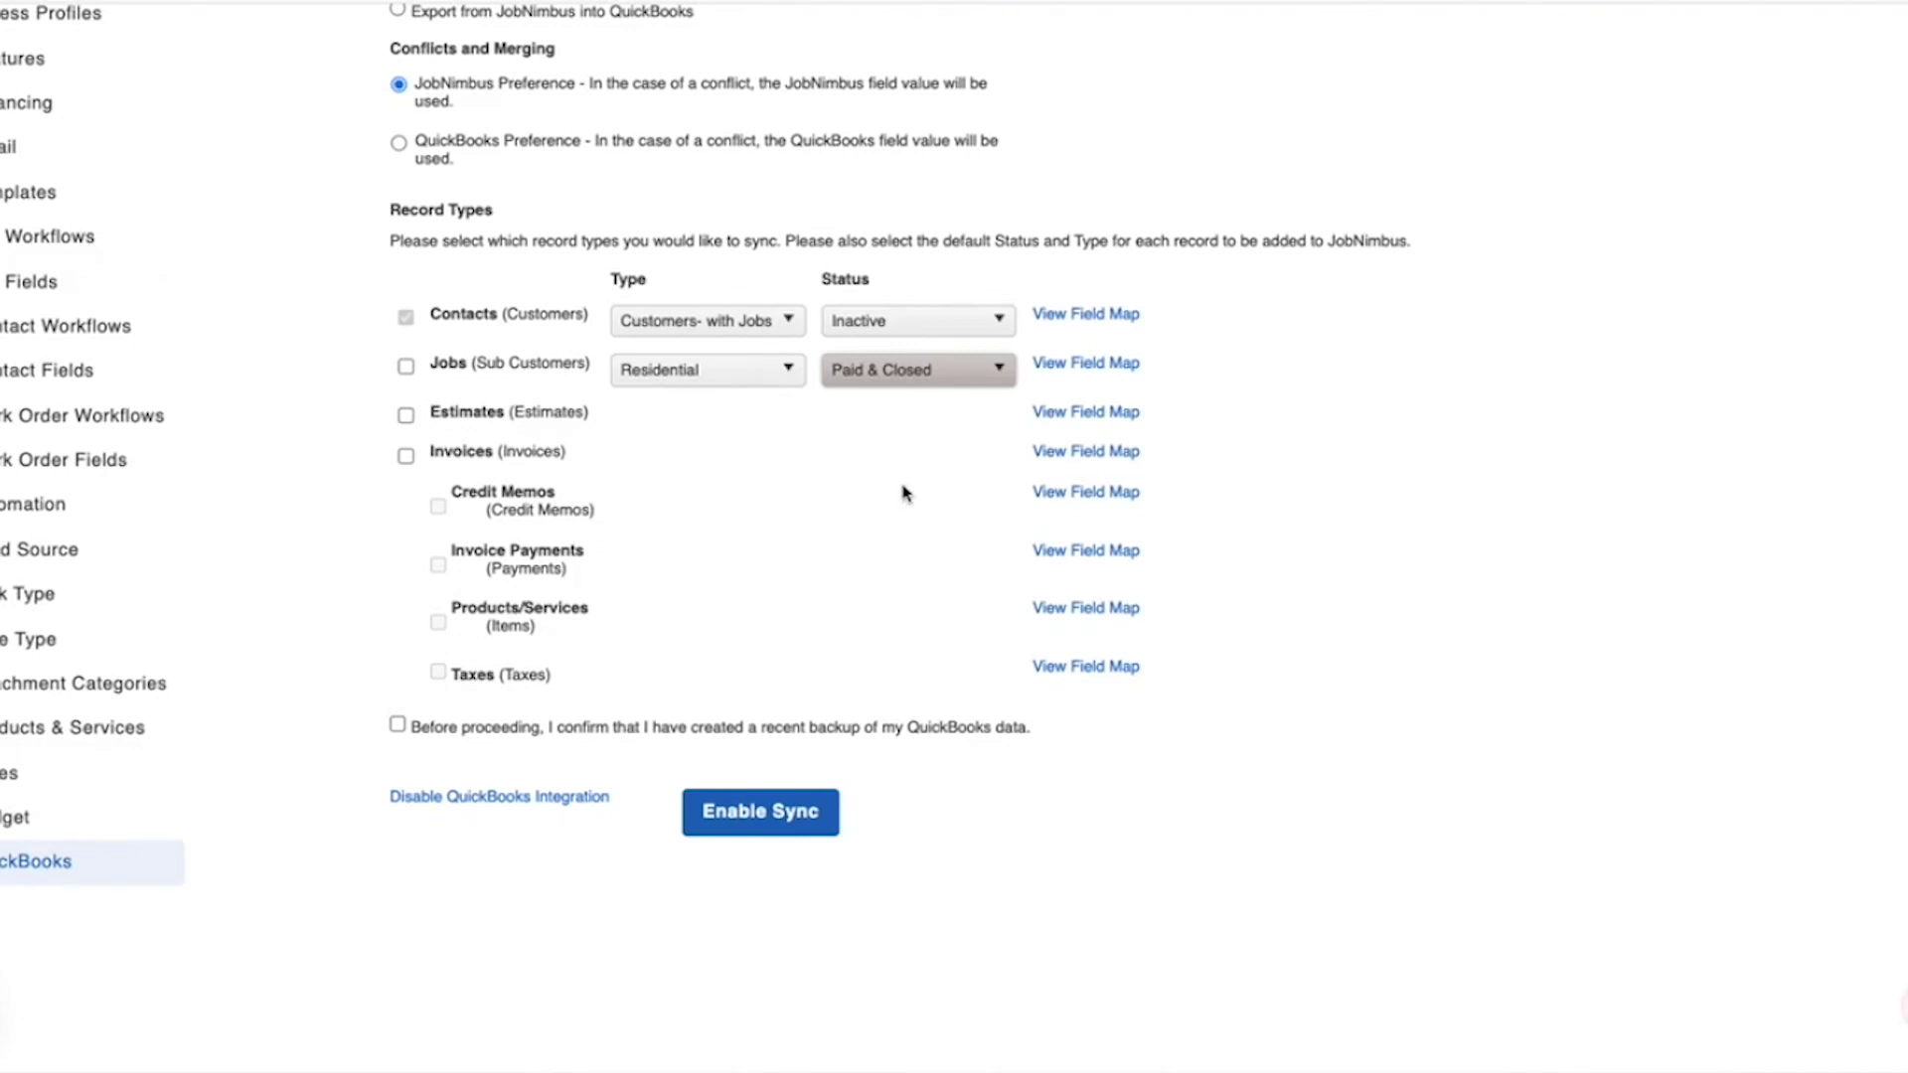
click(1002, 371)
scroll(955, 466, up, 2)
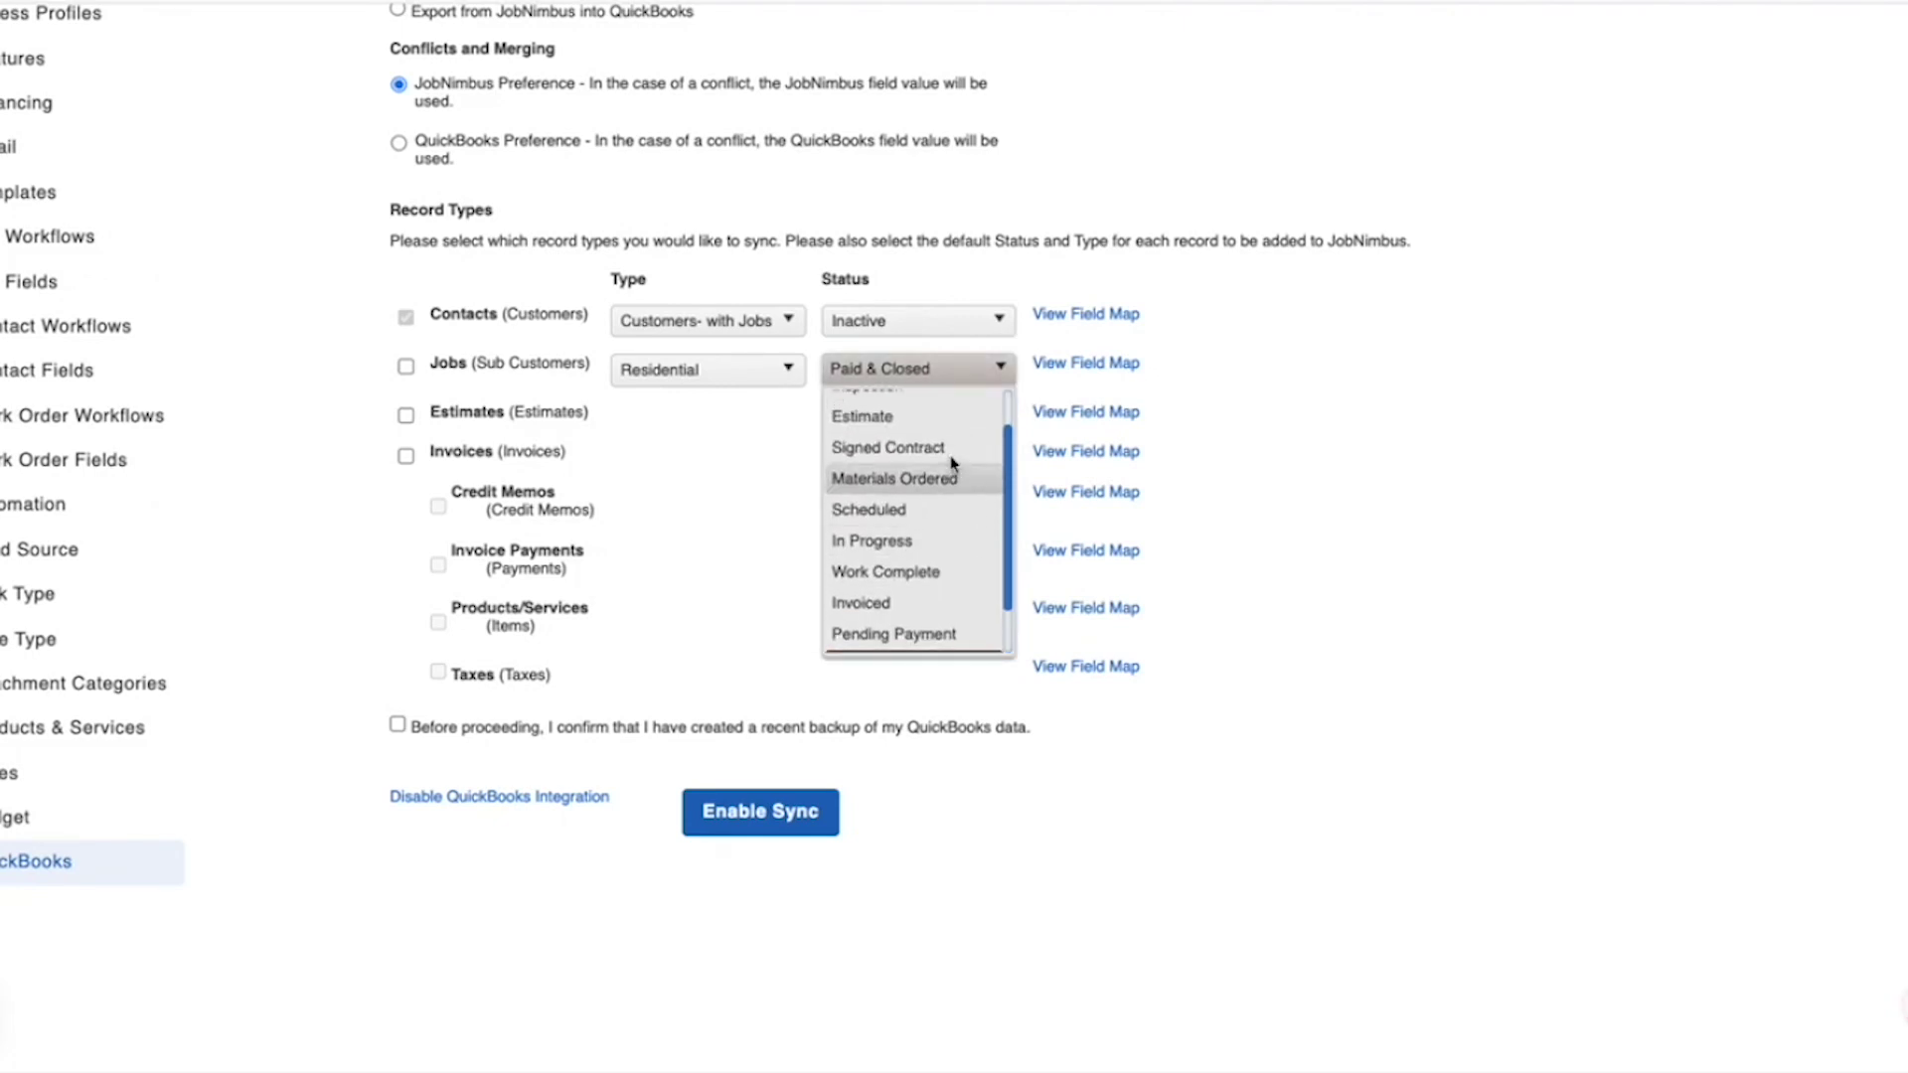
scroll(952, 467, down, 2)
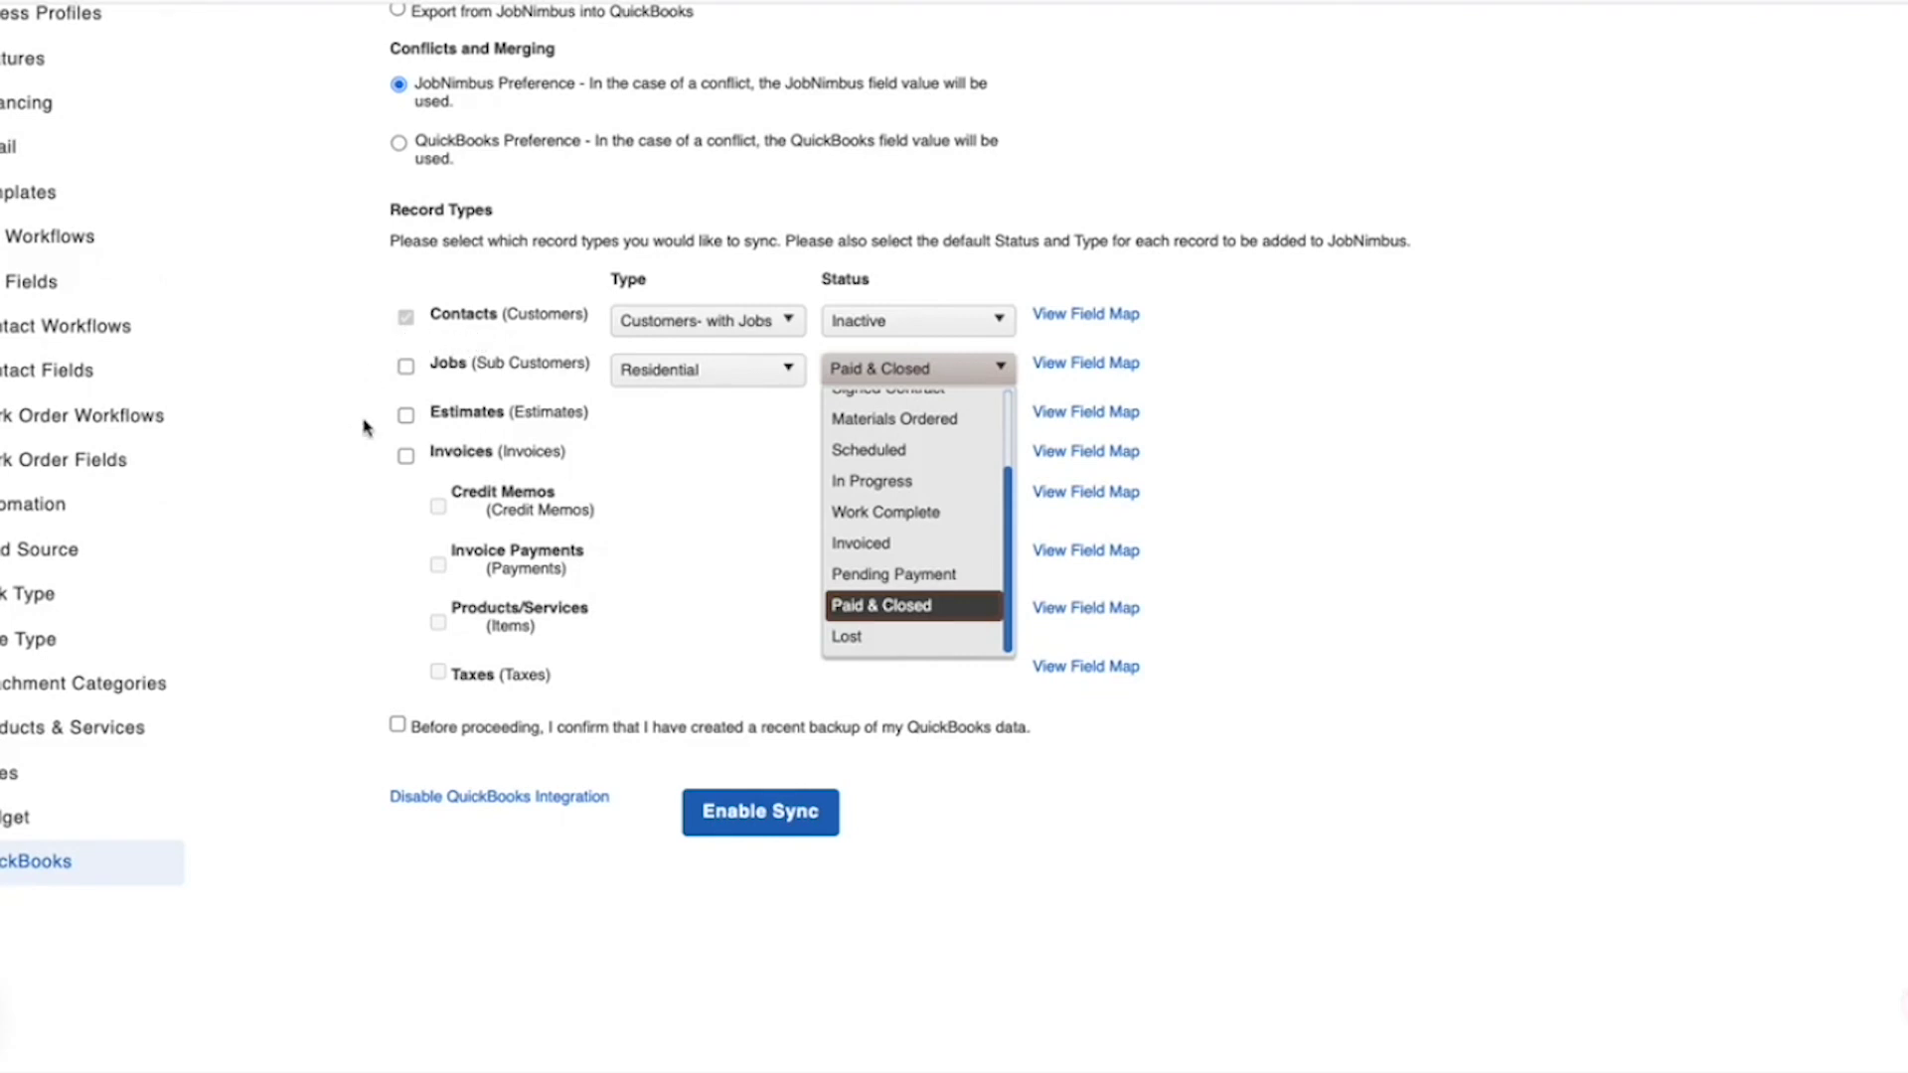
- Include Jobs, Estimates, Invoices, Credit Memos and Invoice Payments in the record types to sync
click(397, 726)
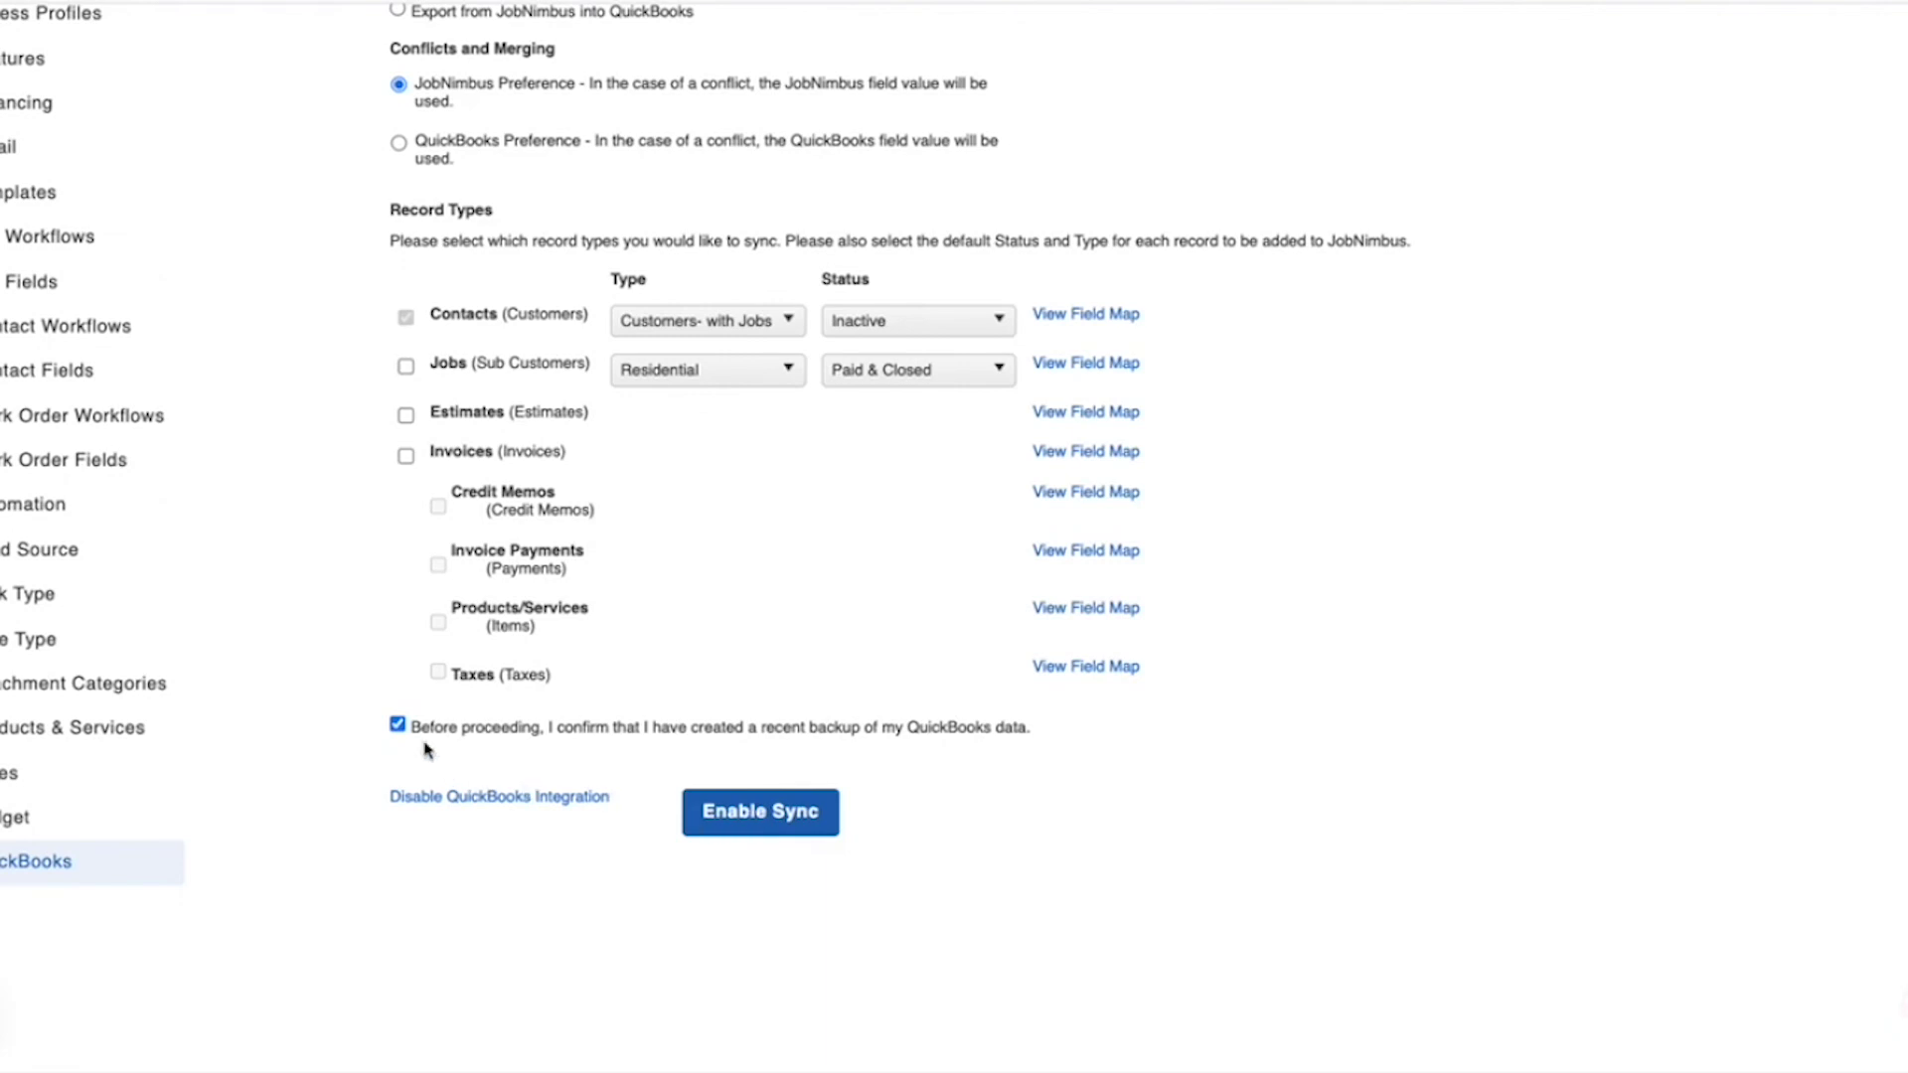
click(398, 727)
click(406, 366)
click(405, 415)
click(405, 456)
click(439, 507)
click(439, 566)
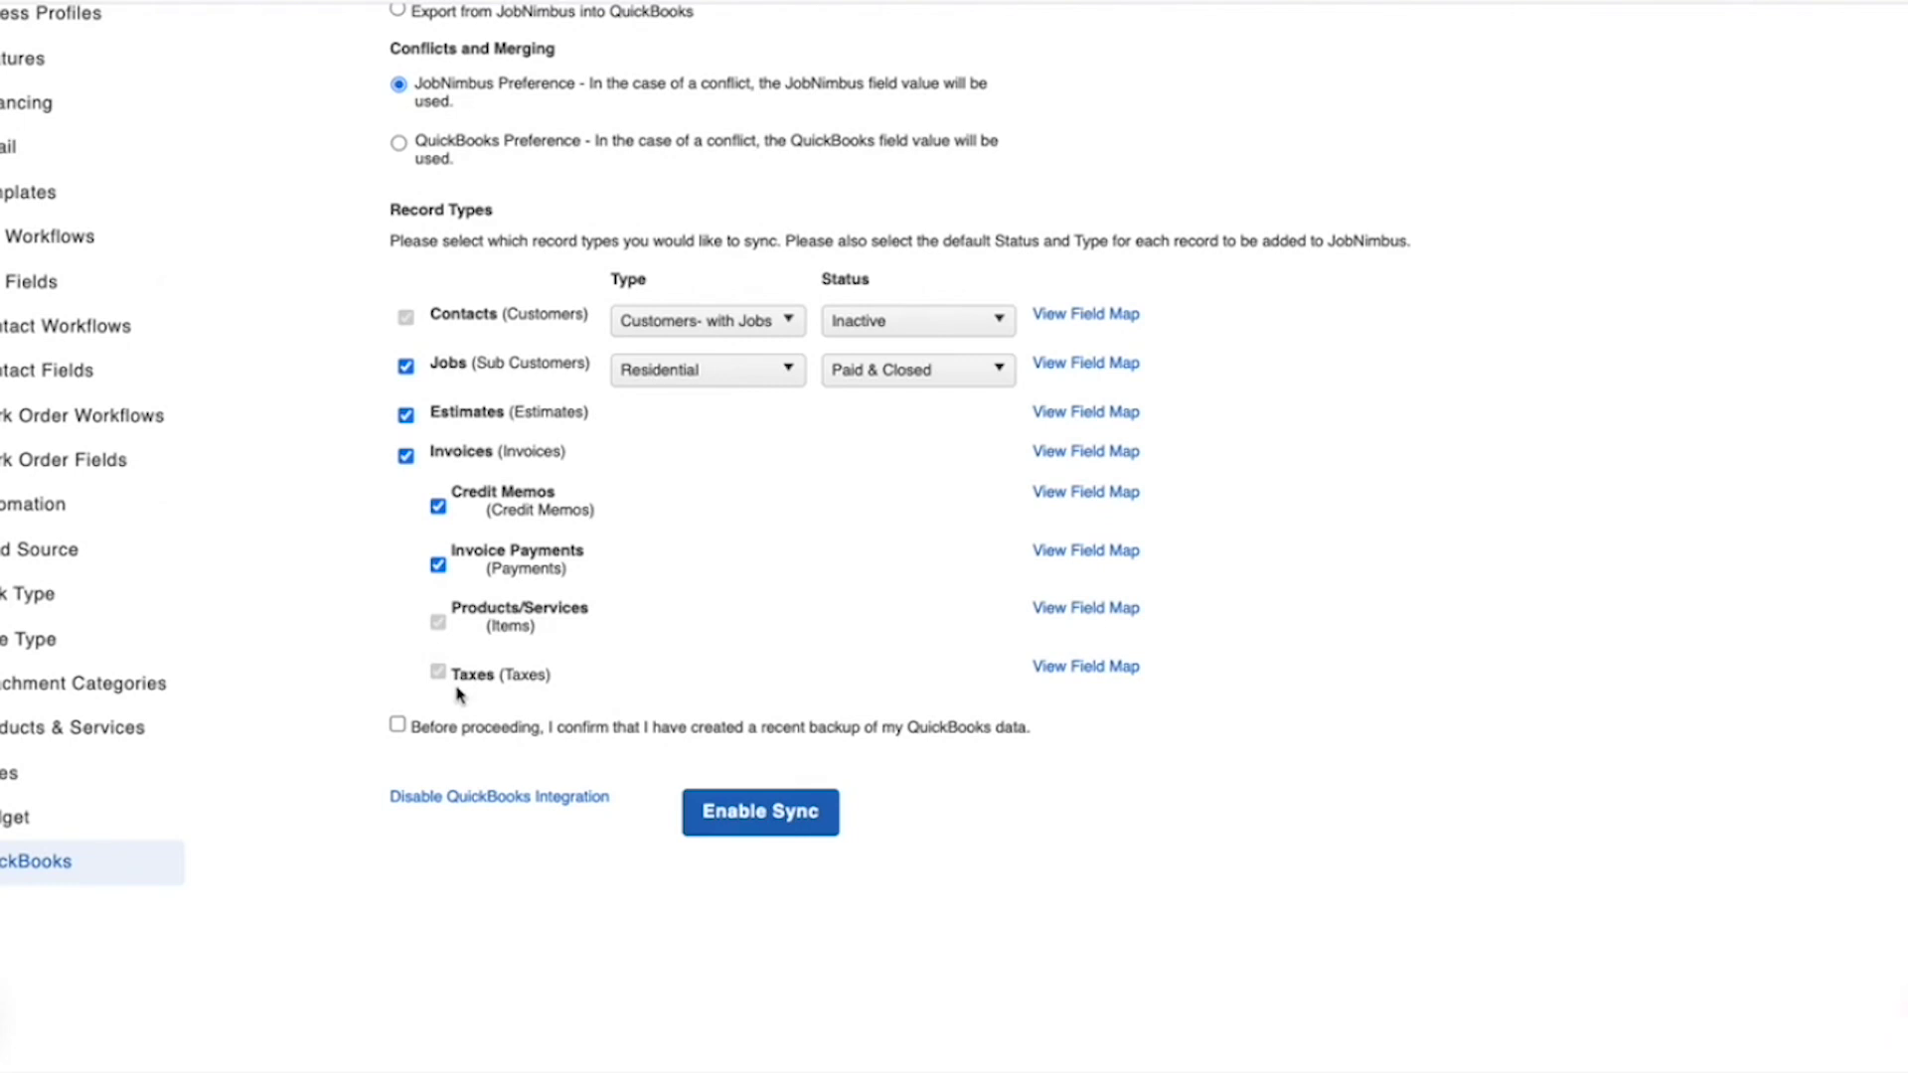
- Confirm that a recent backup of the QuickBooks data exists and enable the sync
click(398, 727)
click(761, 813)
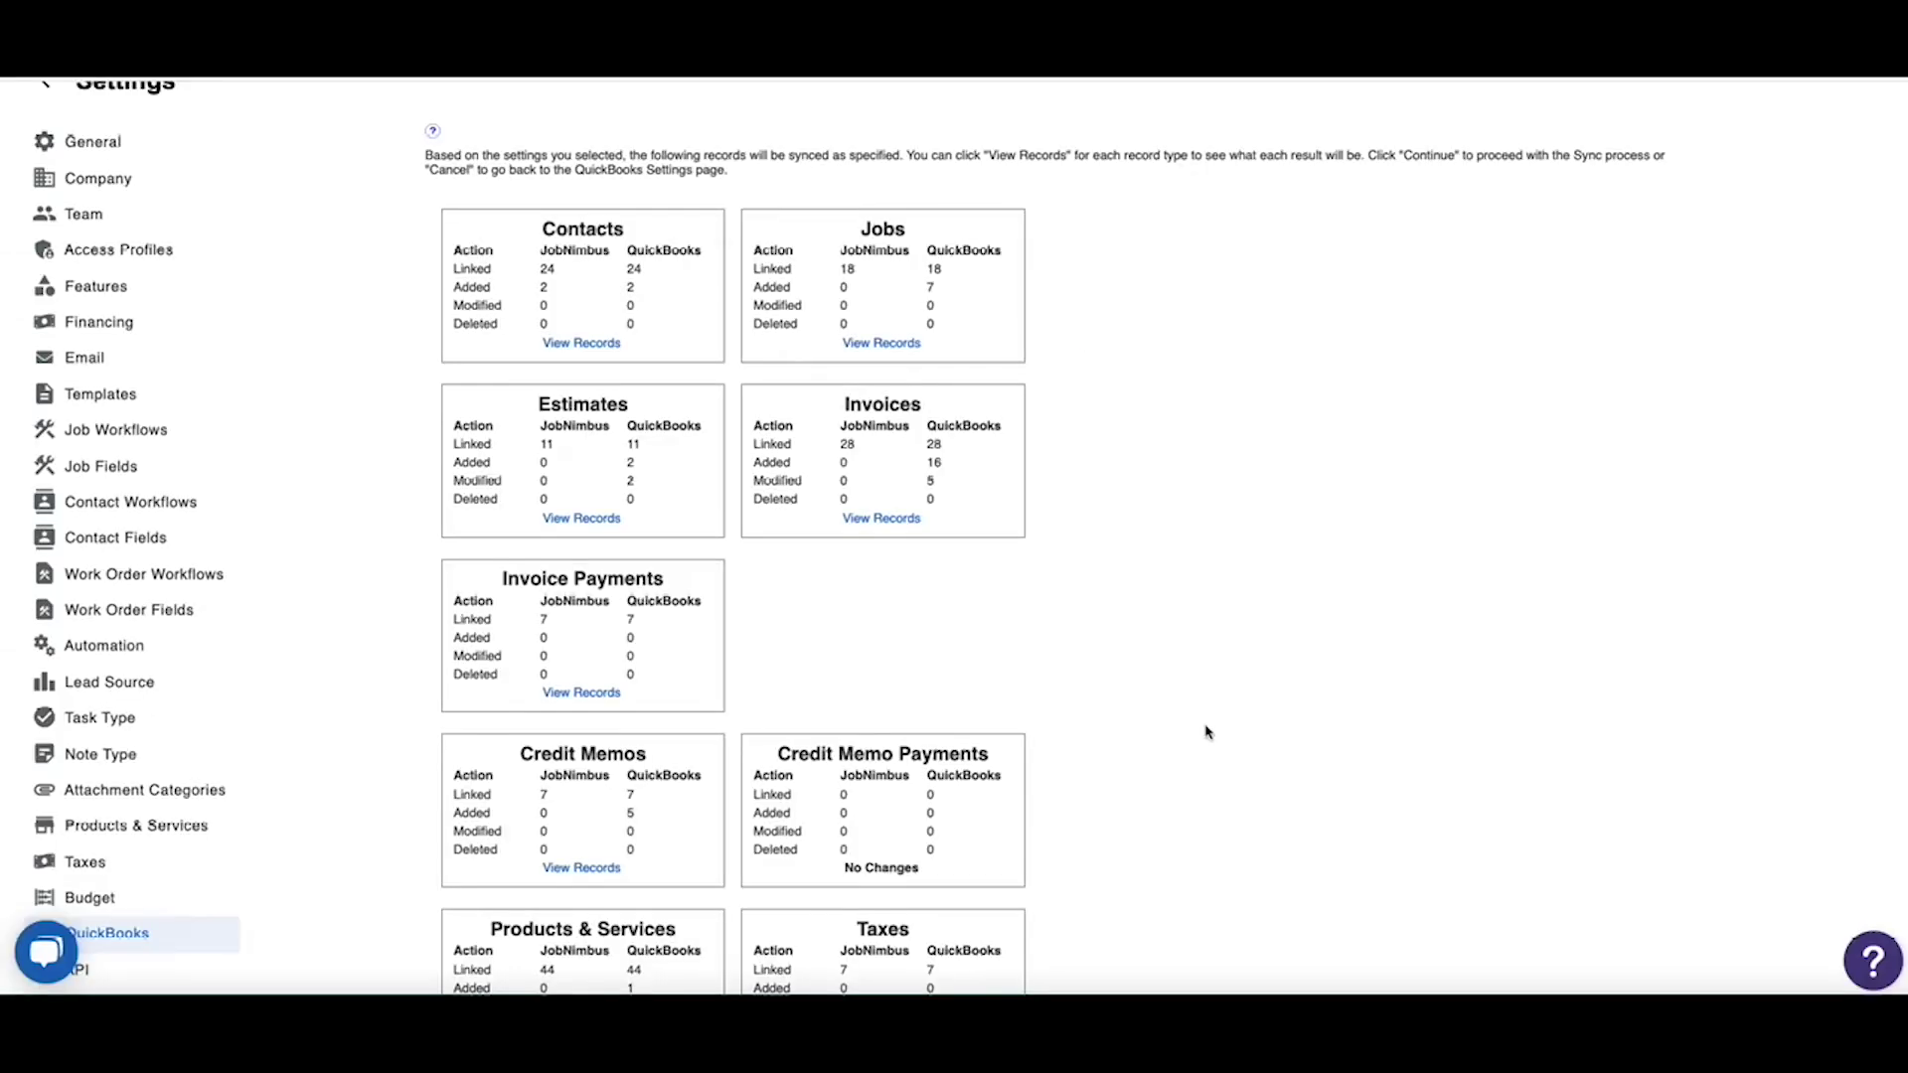
- Open the Contacts records from the sync summary and examine the first QuickBooks customer's details against its planned JobNimbus result
scroll(1208, 733, down, 1)
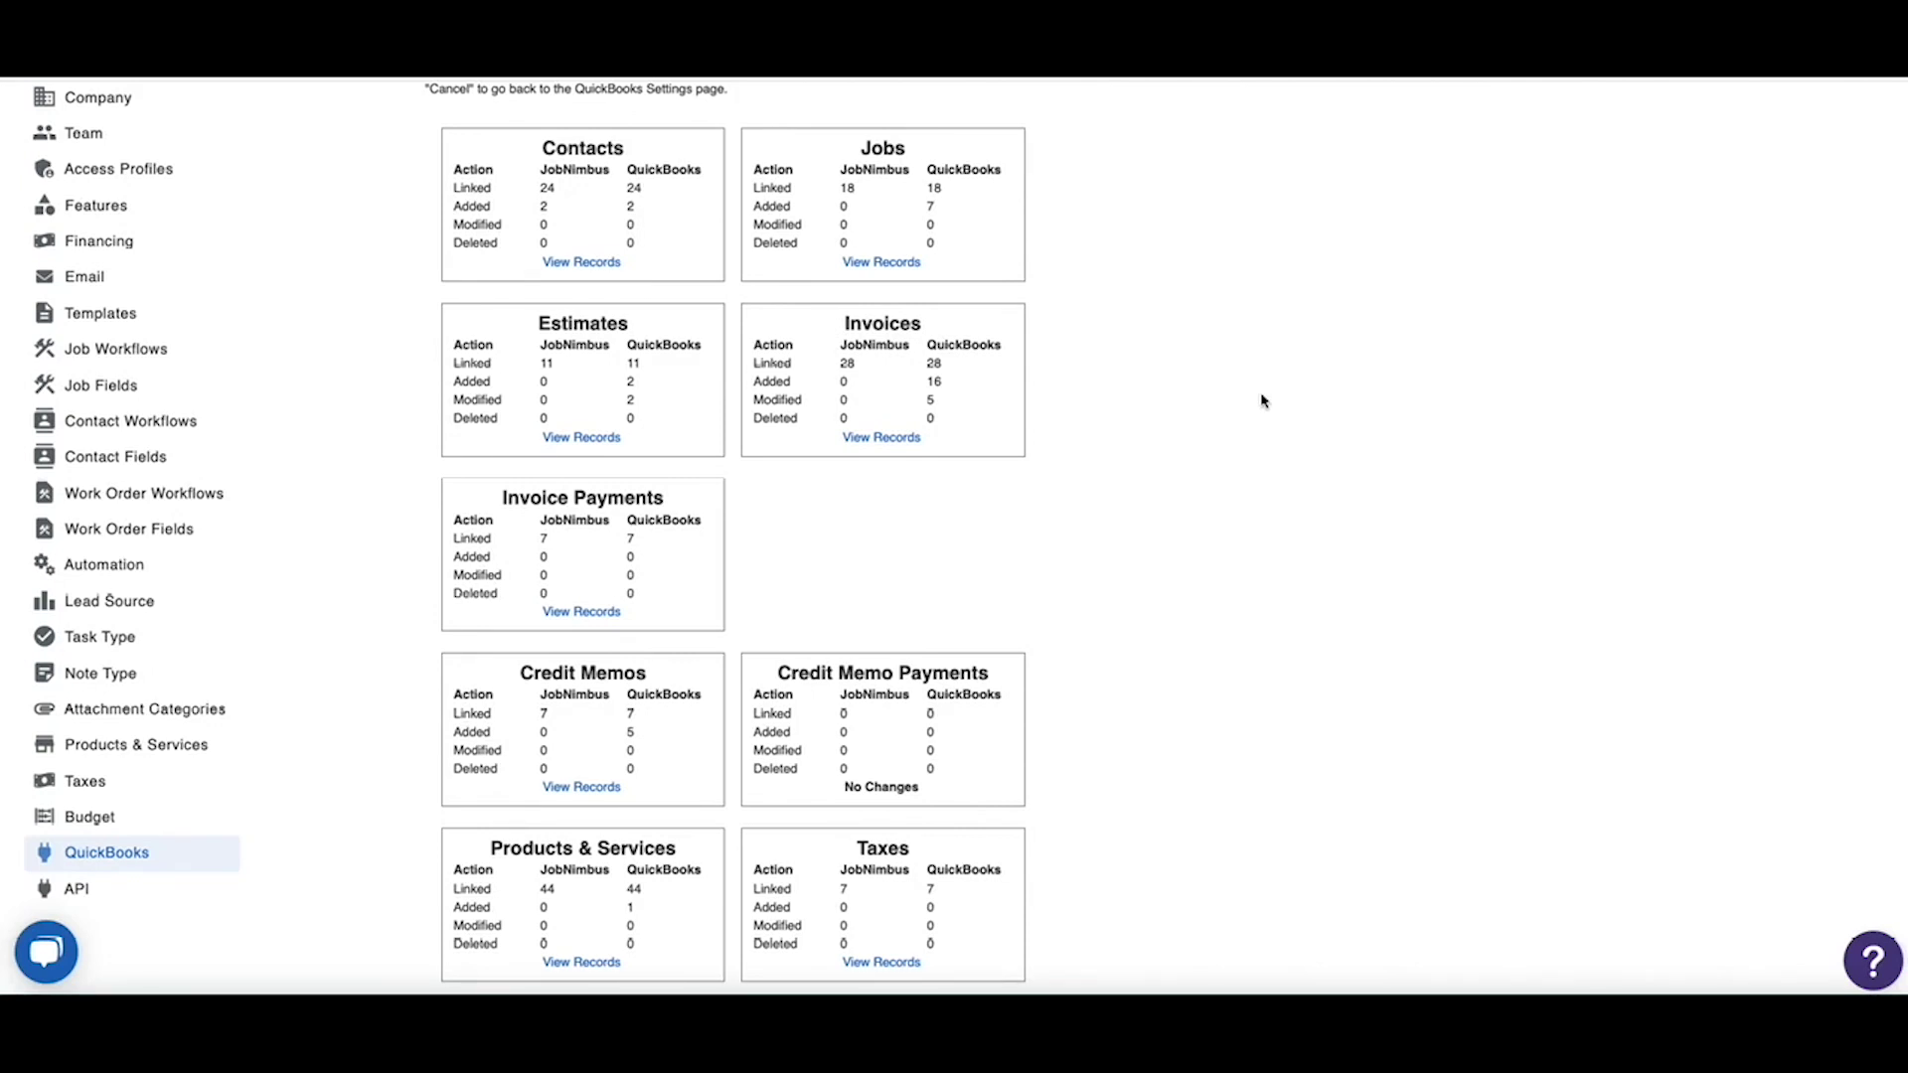
click(568, 265)
click(580, 262)
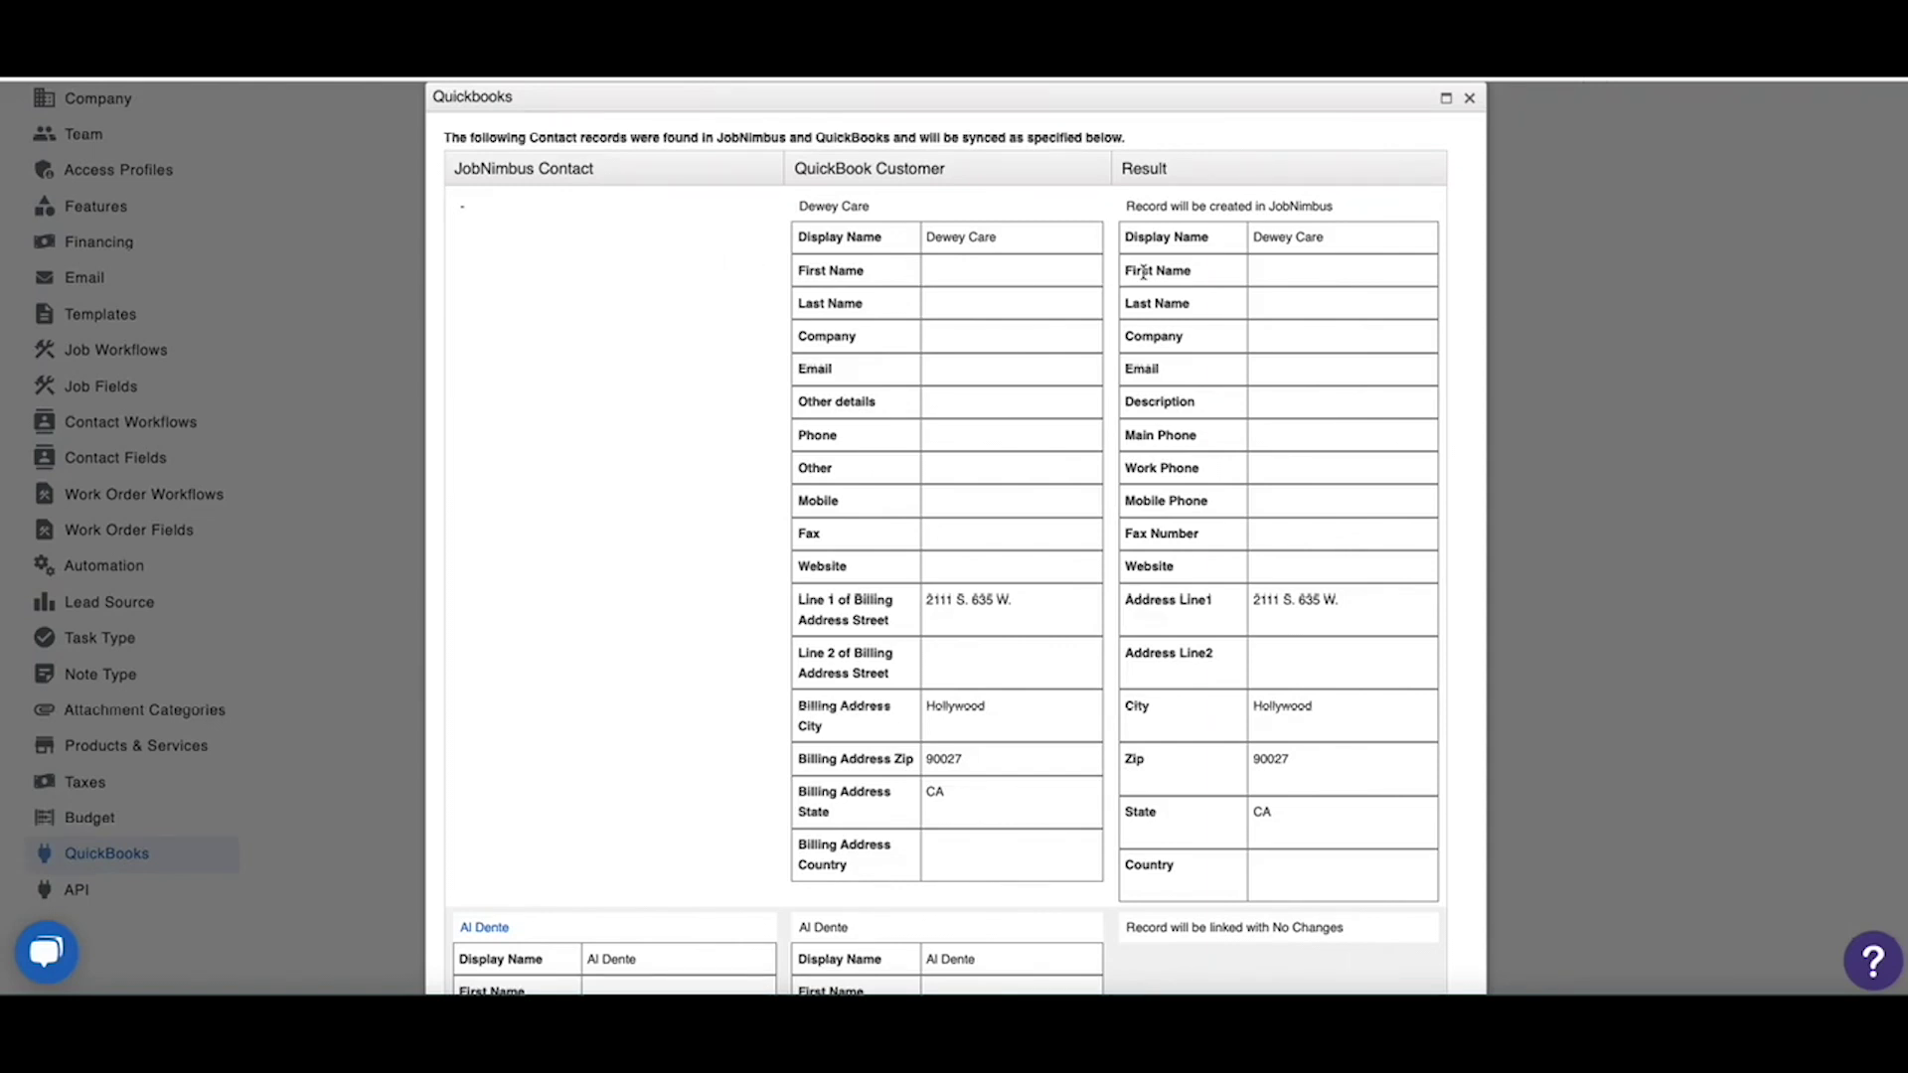
scroll(930, 276, down, 1)
scroll(931, 277, down, 2)
scroll(930, 277, up, 2)
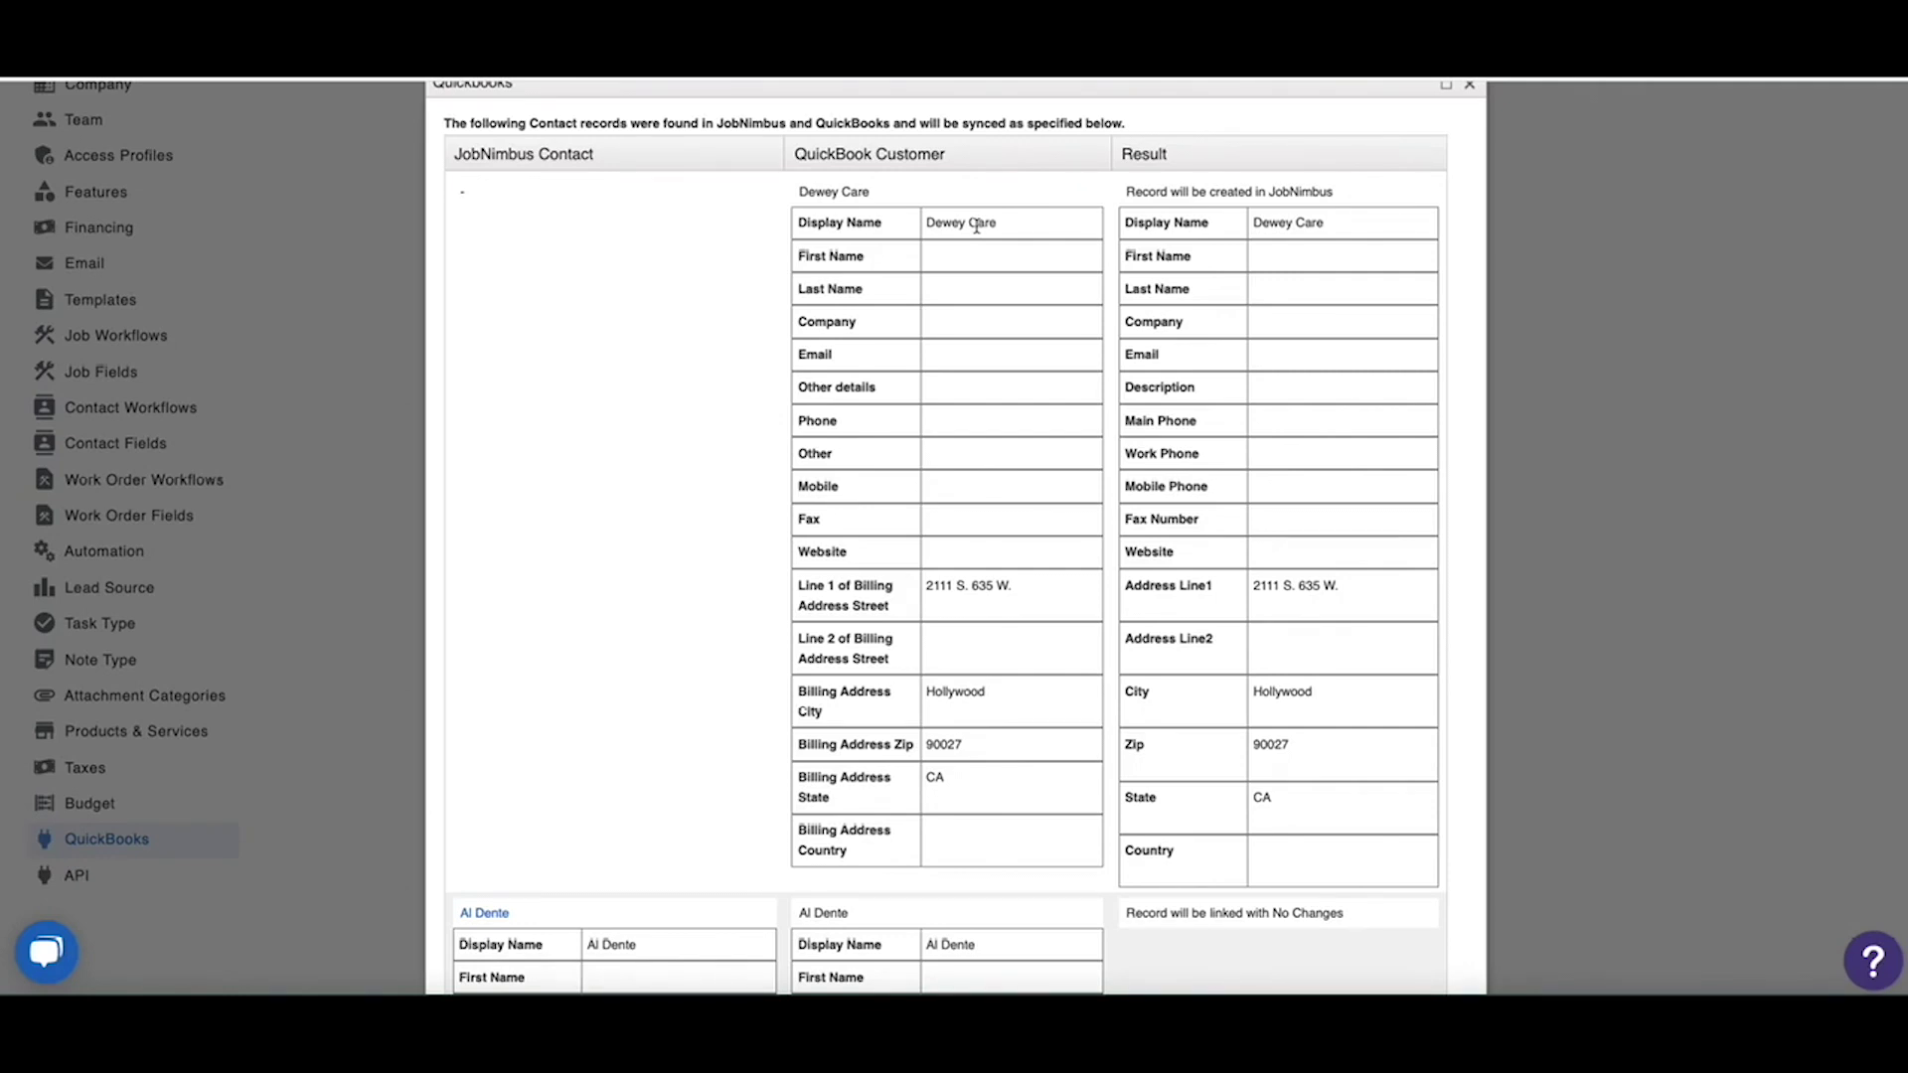
scroll(980, 319, down, 5)
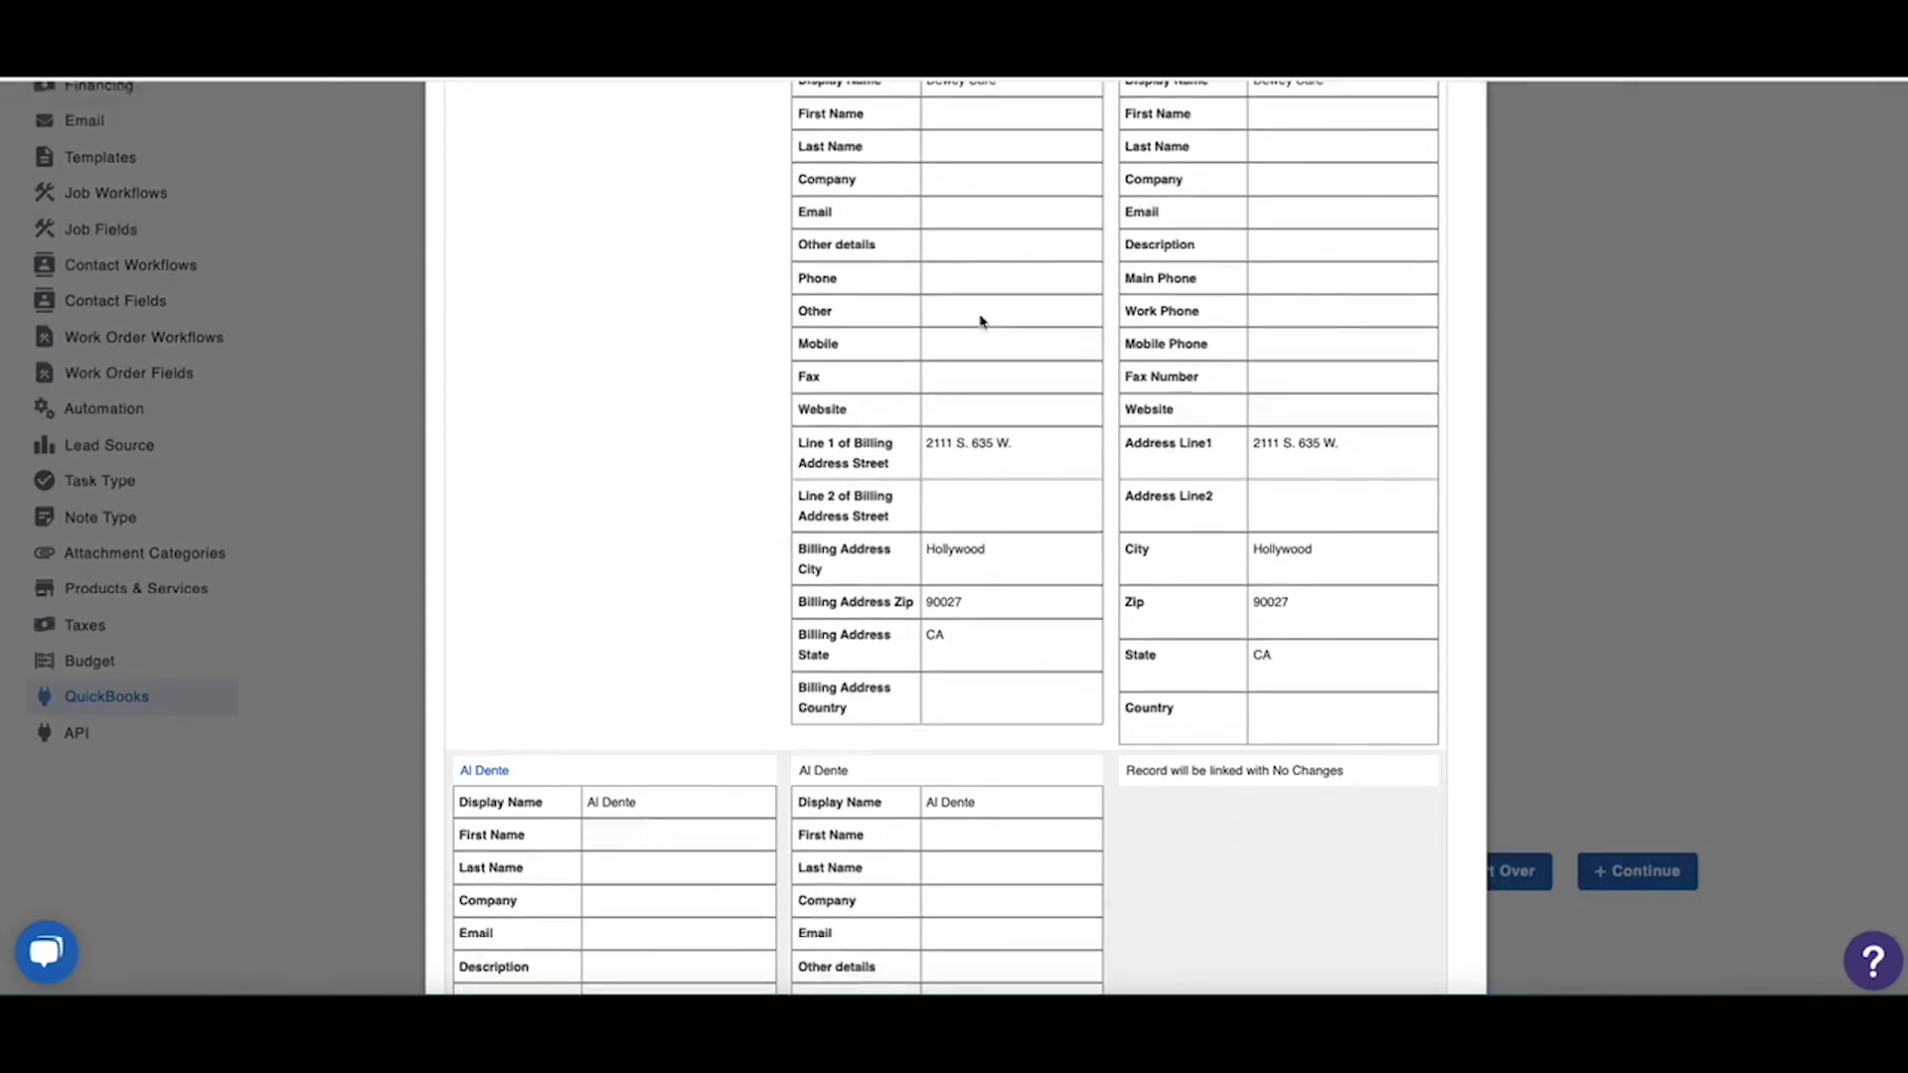
scroll(981, 321, up, 3)
scroll(980, 321, up, 3)
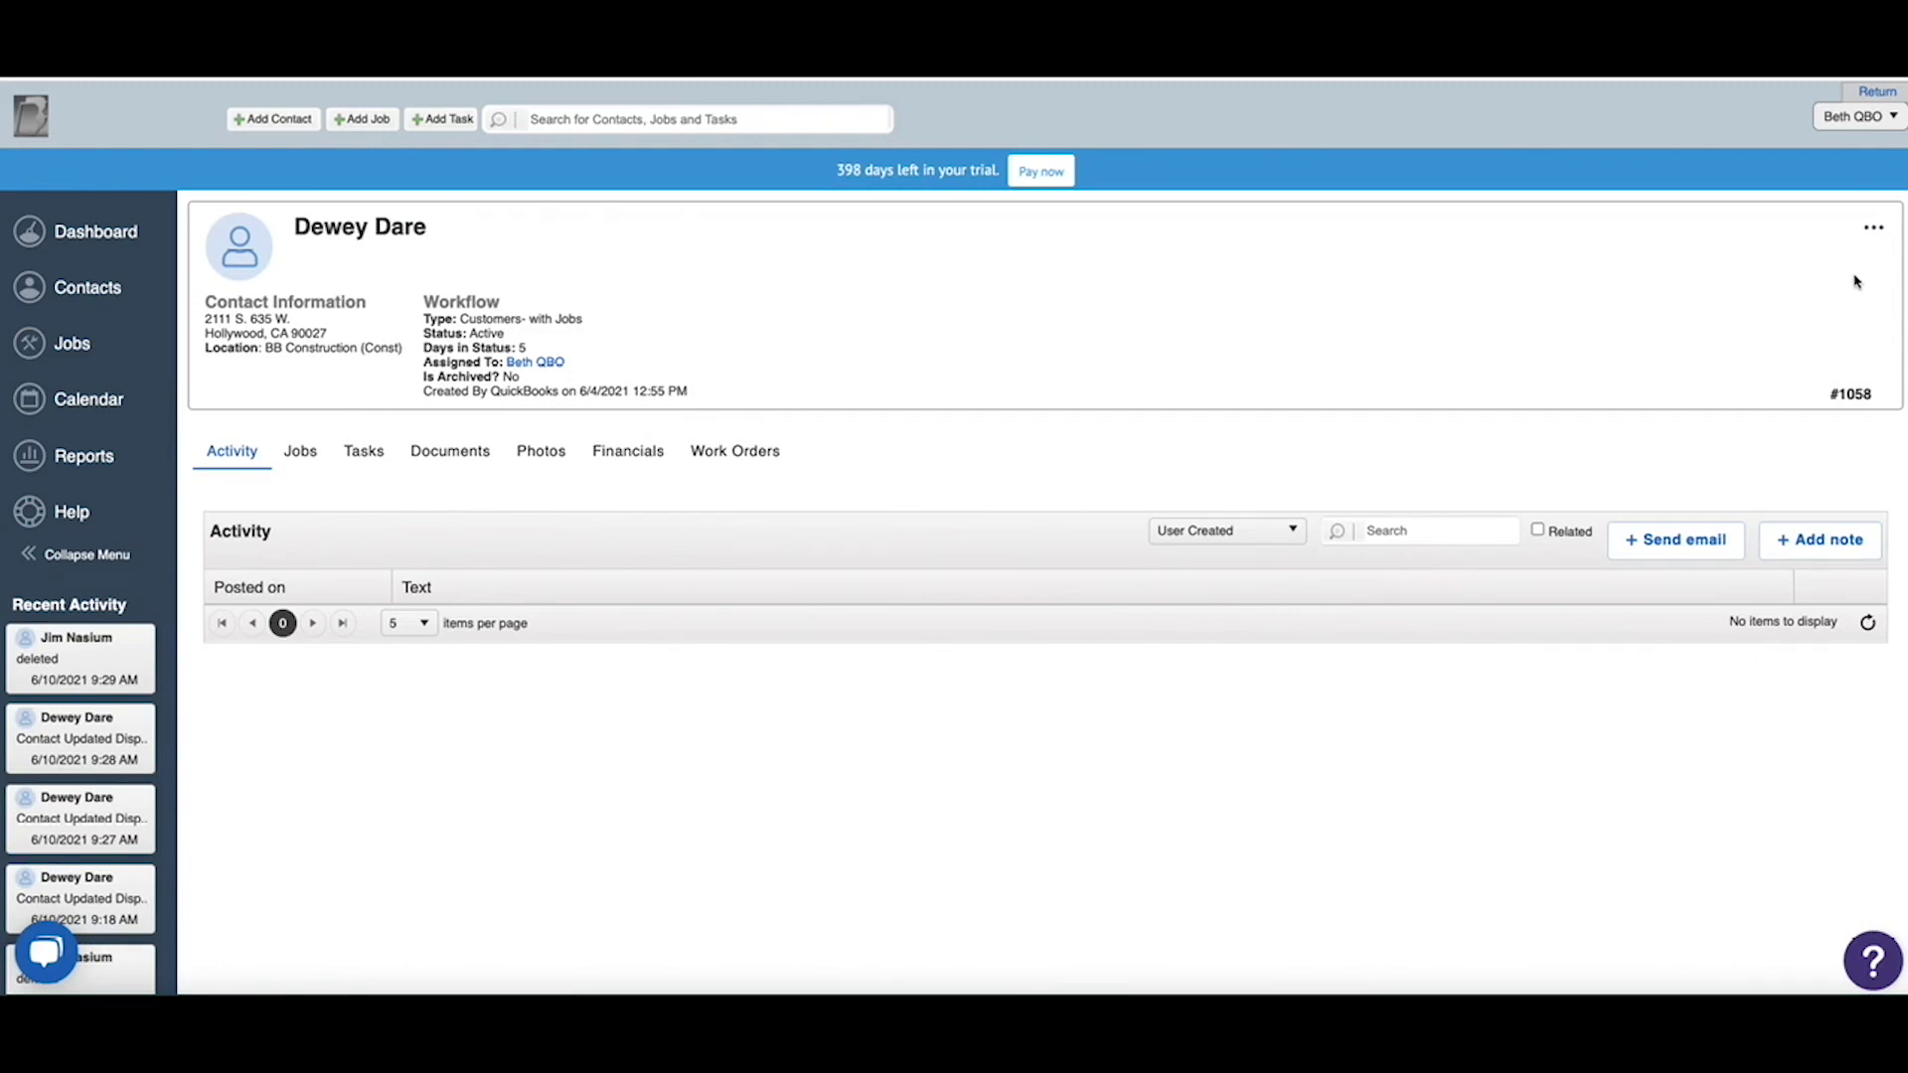
- Edit the open JobNimbus contact so its display name matches the QuickBooks customer's name, and save it
click(1872, 231)
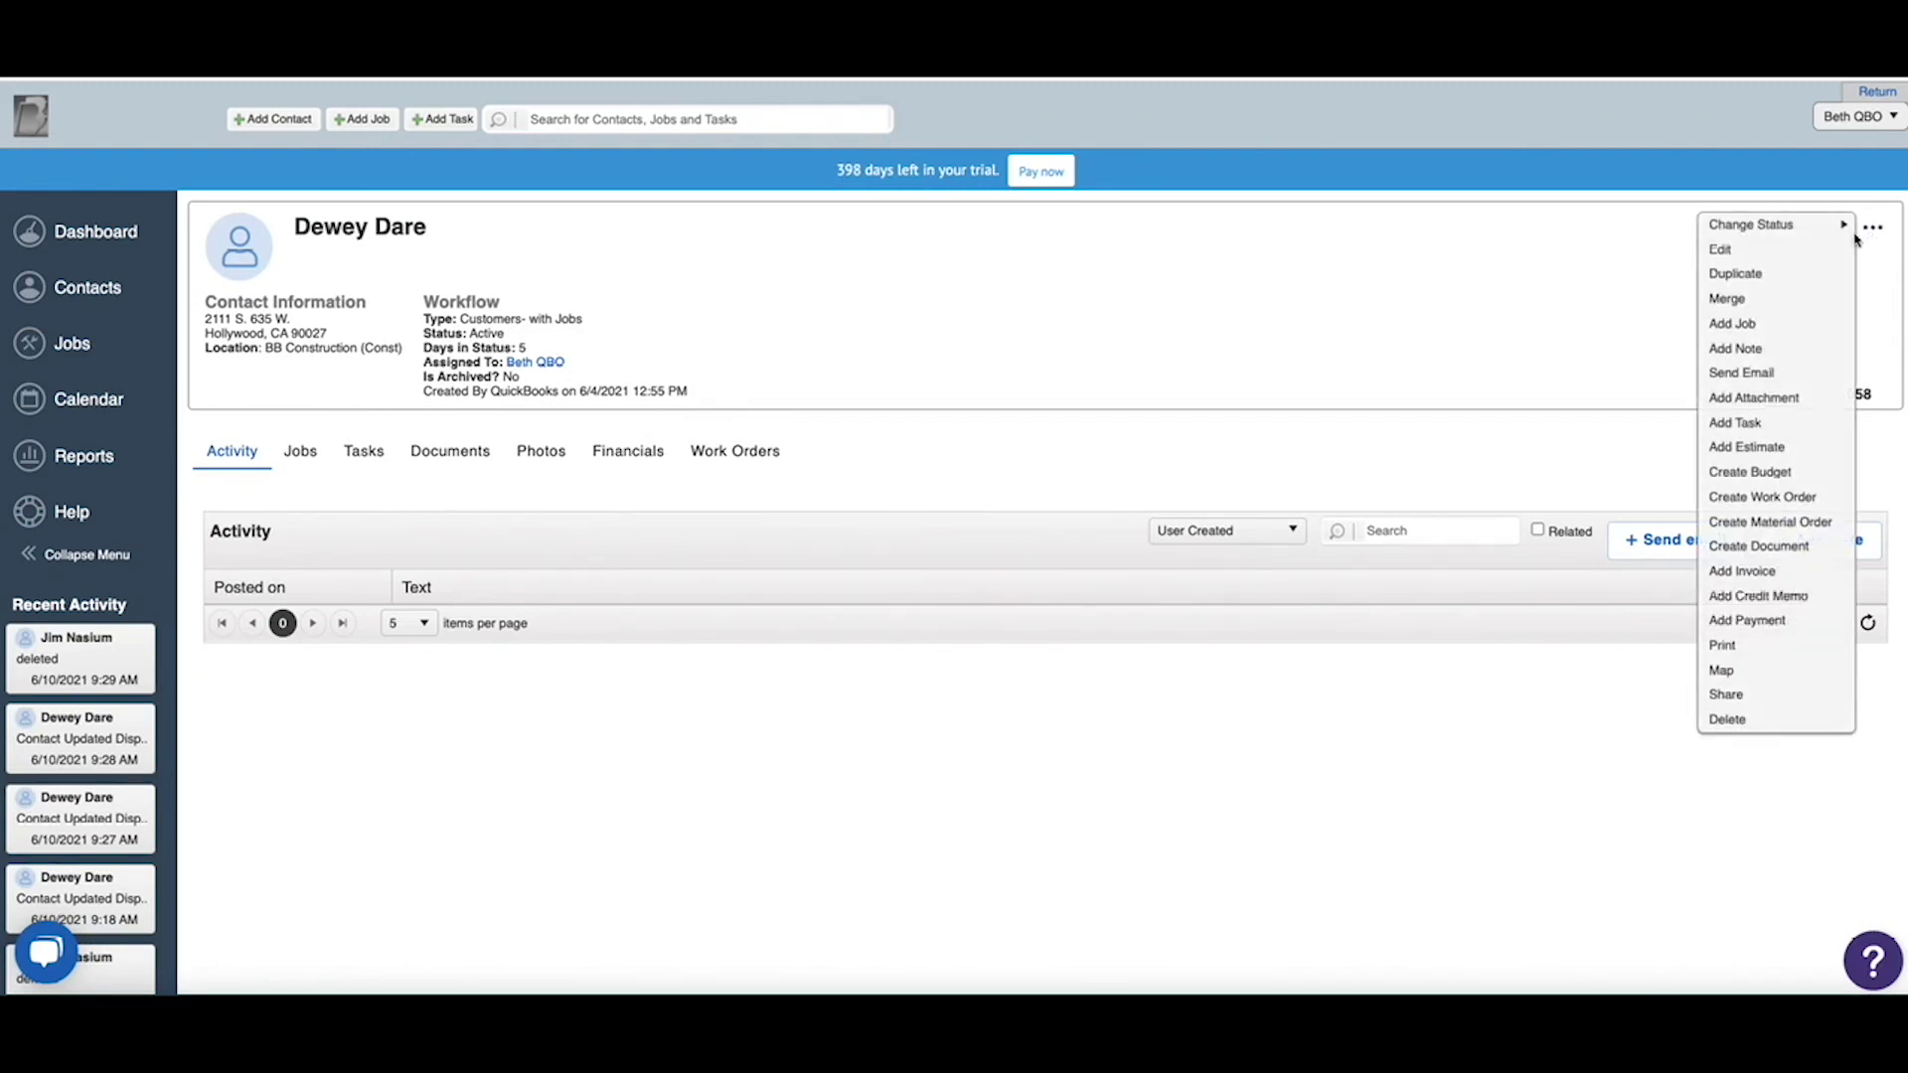
click(1816, 252)
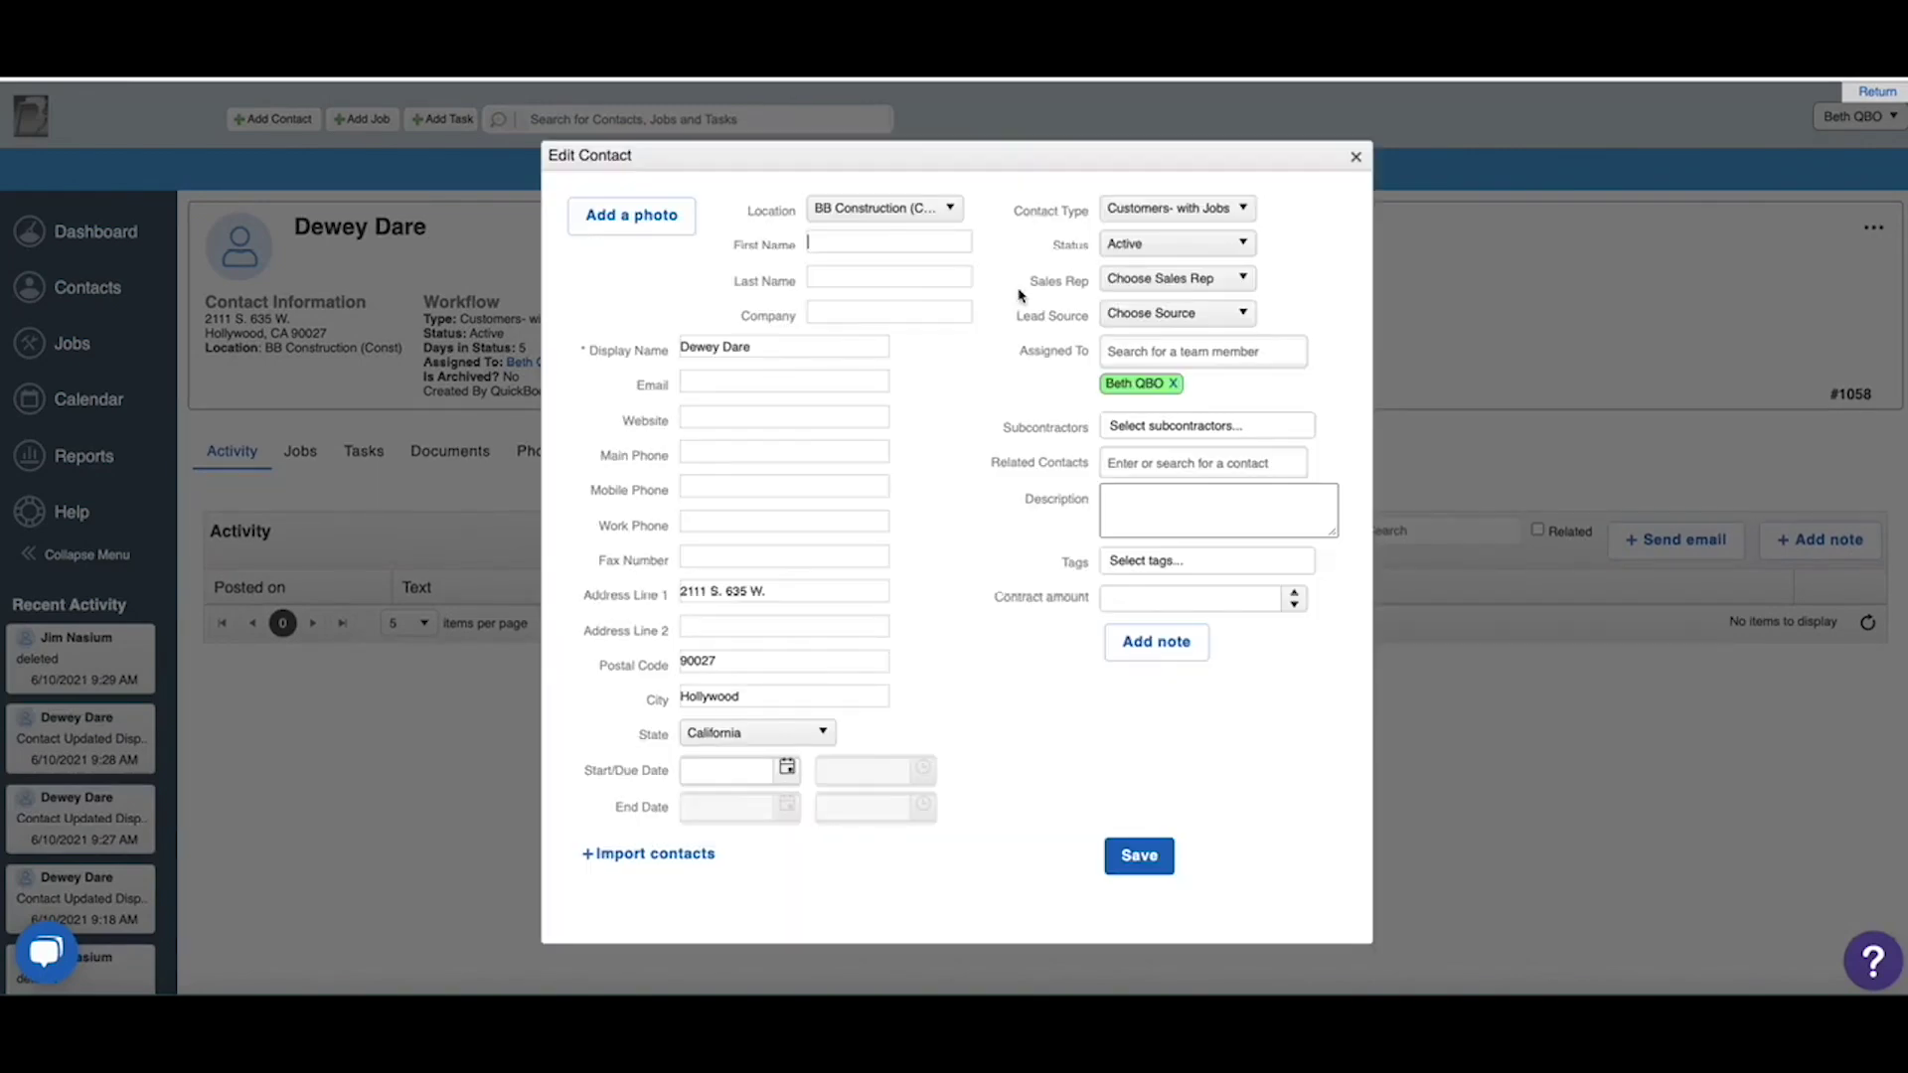
click(732, 351)
click(1134, 857)
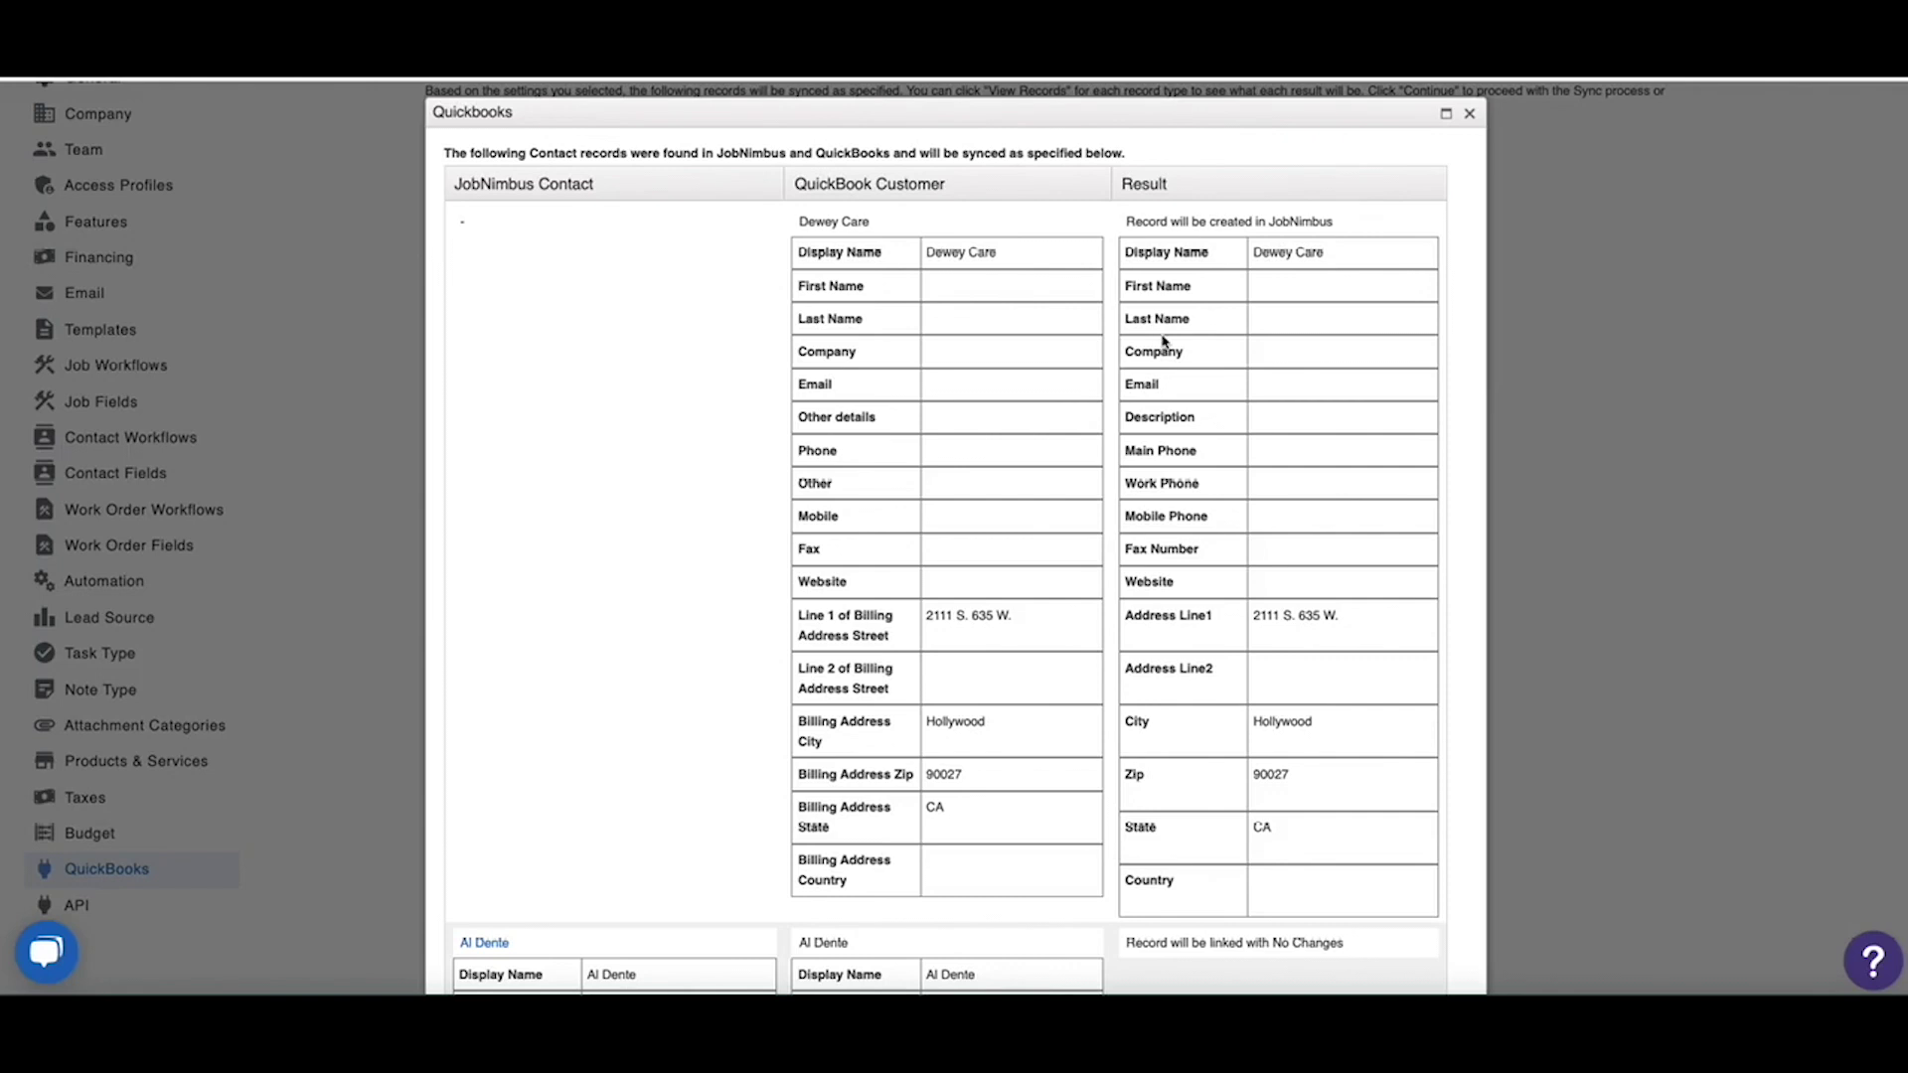
- Look through the remaining contact records in the sync preview, comparing JobNimbus and QuickBooks details and the result for each
scroll(1164, 341, down, 6)
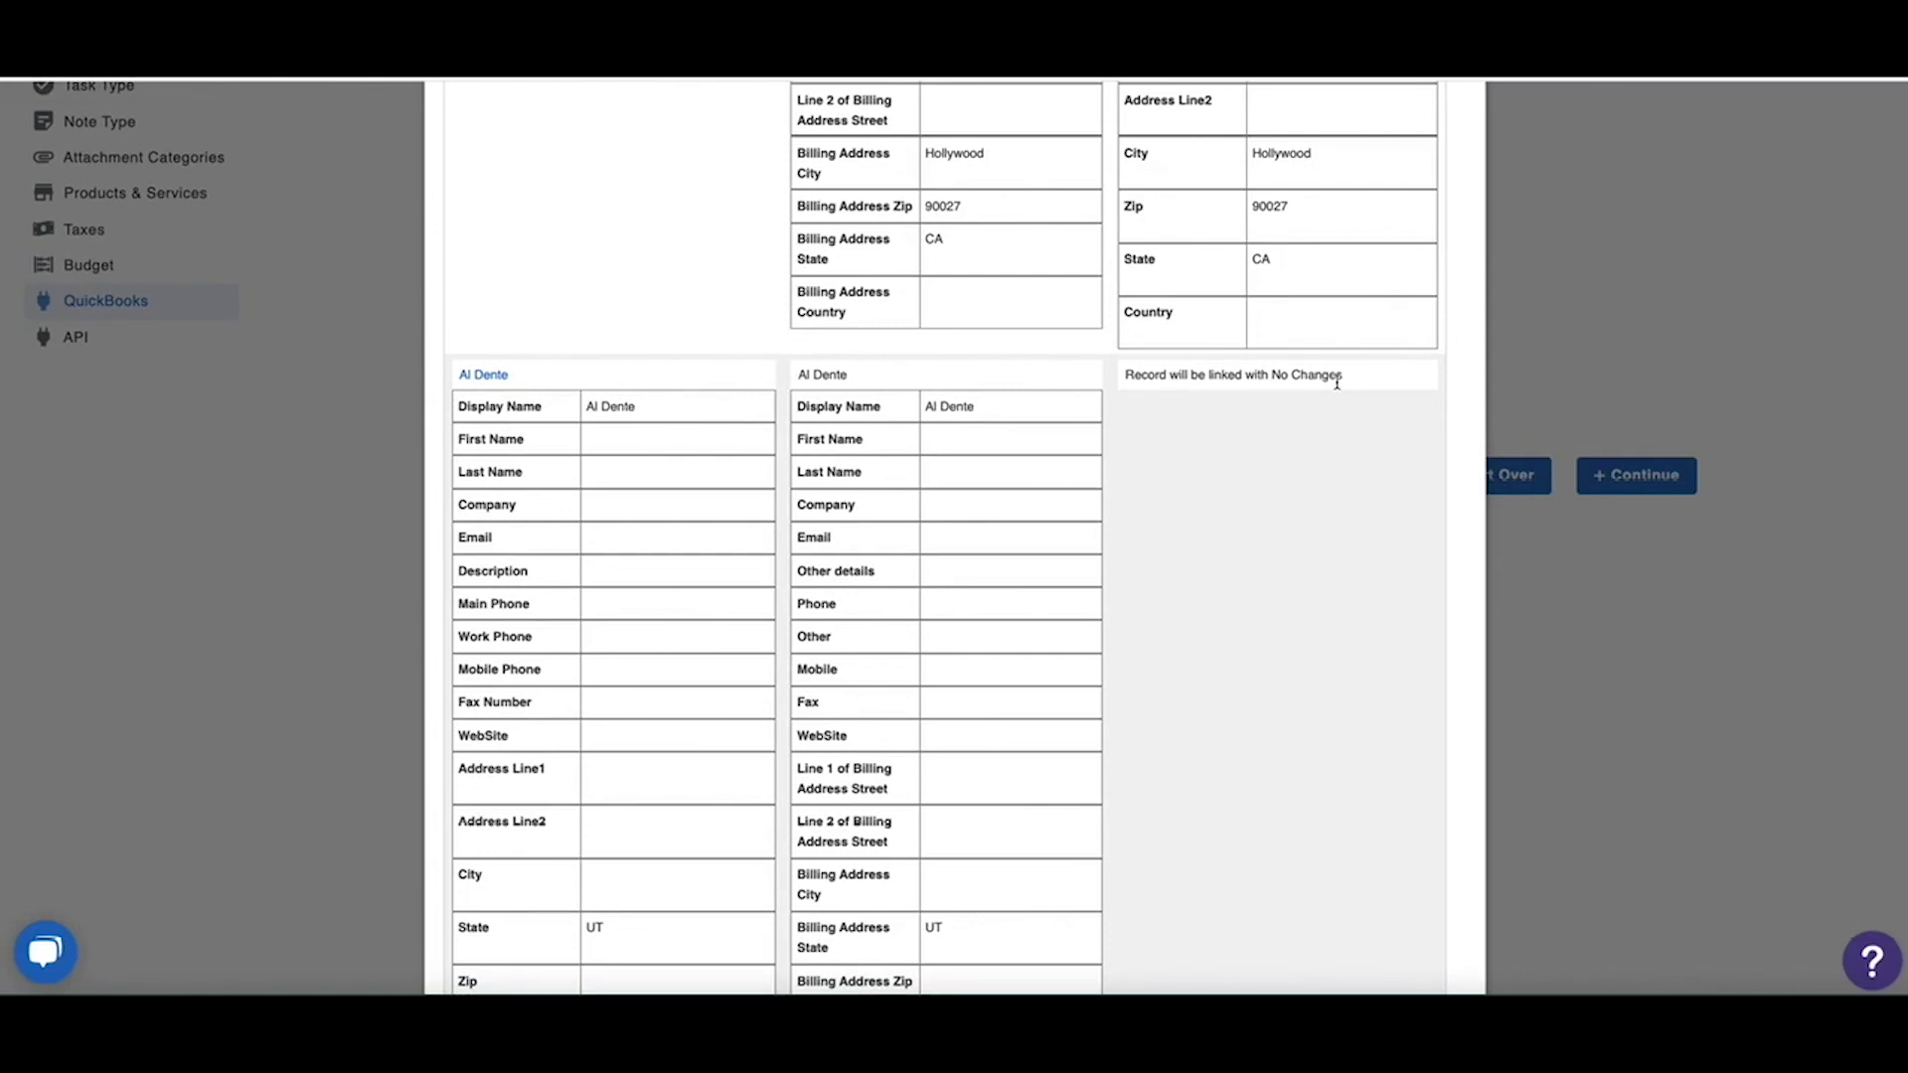
scroll(1337, 383, down, 6)
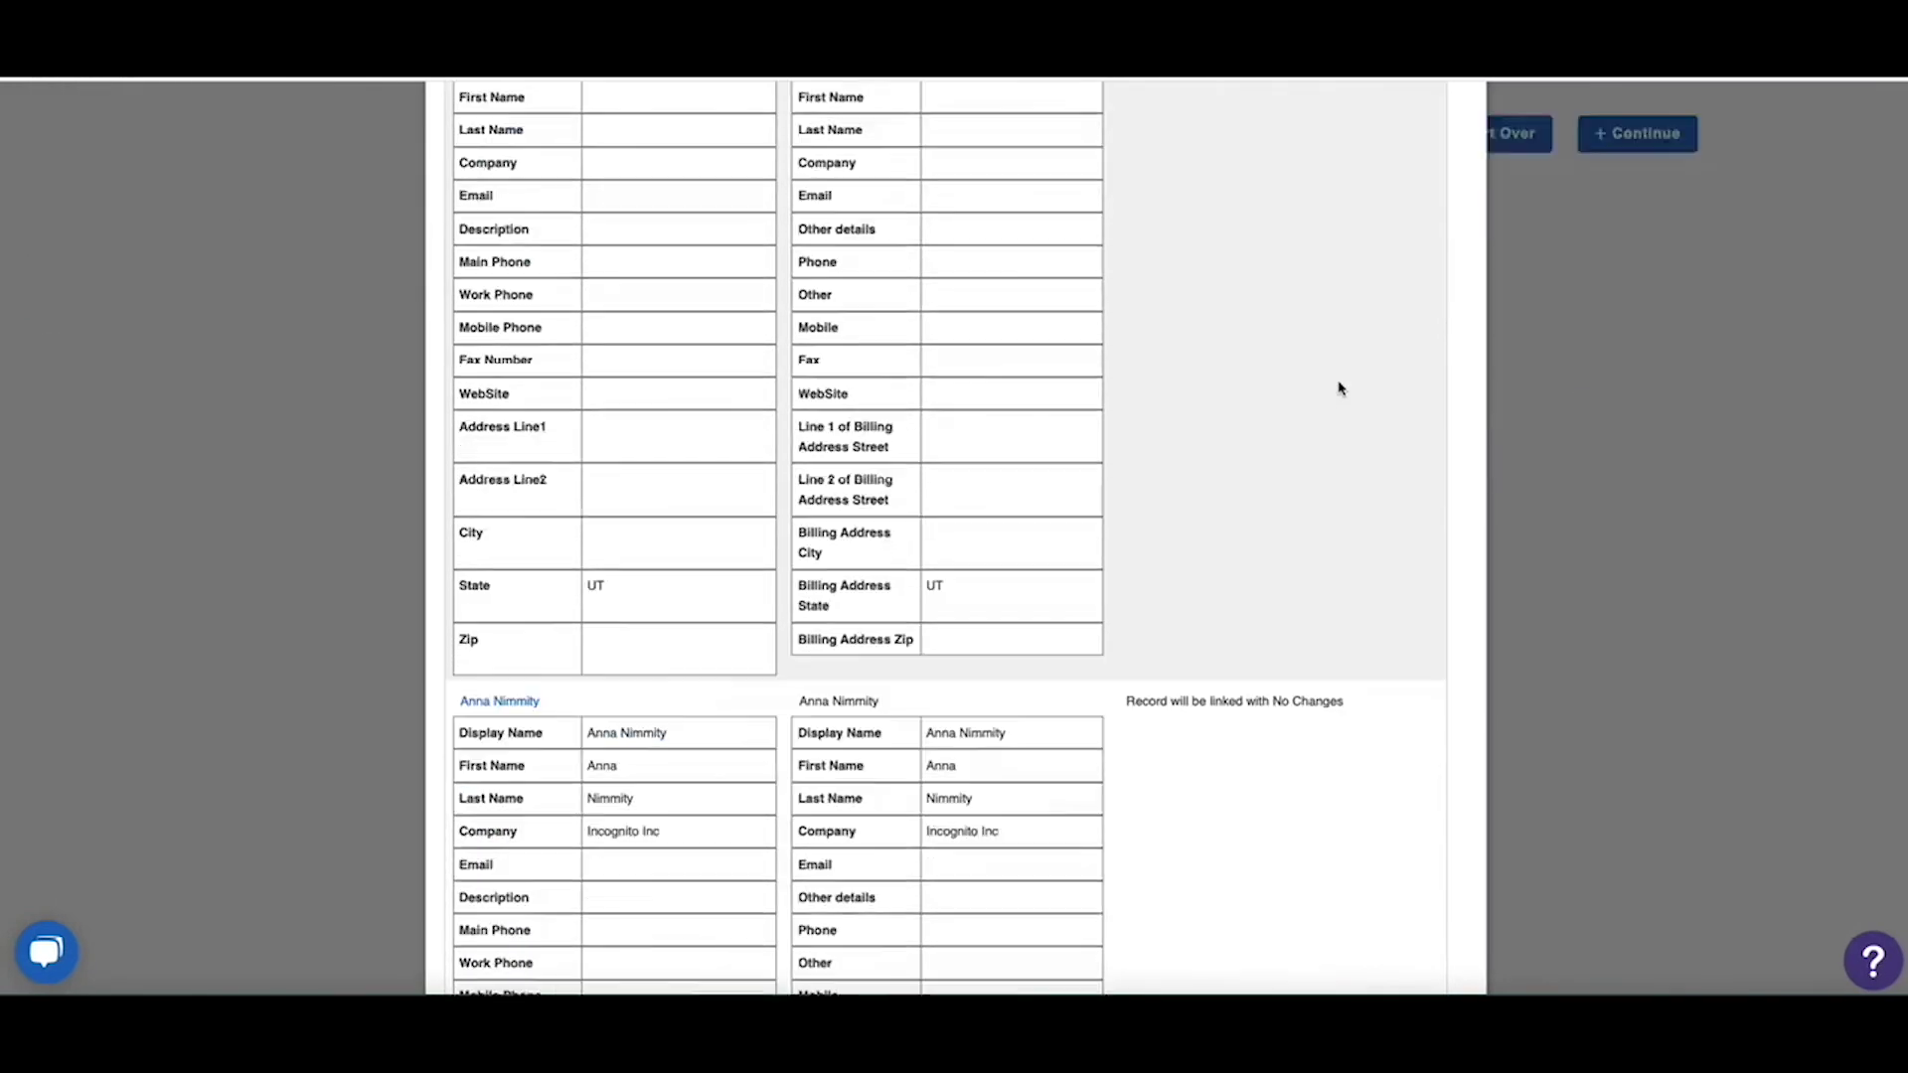
scroll(1339, 388, down, 2)
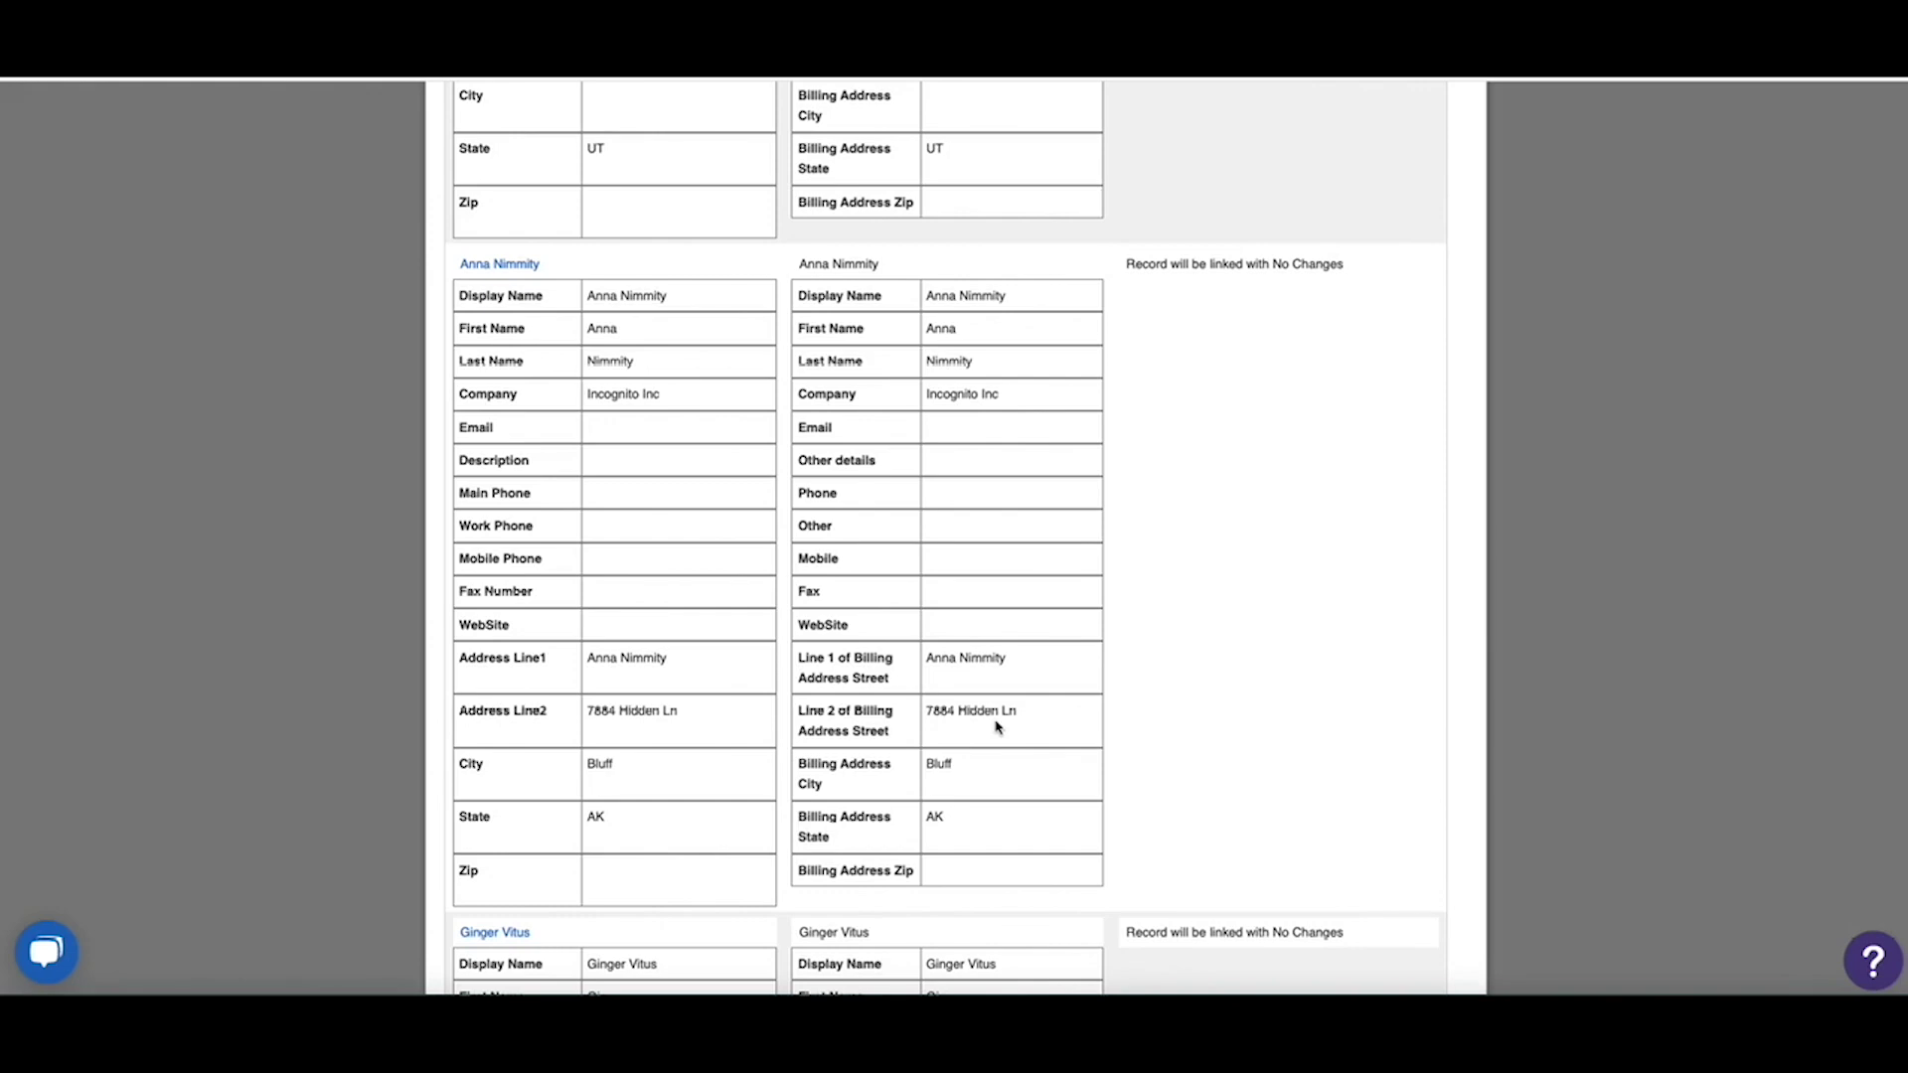
scroll(997, 726, down, 5)
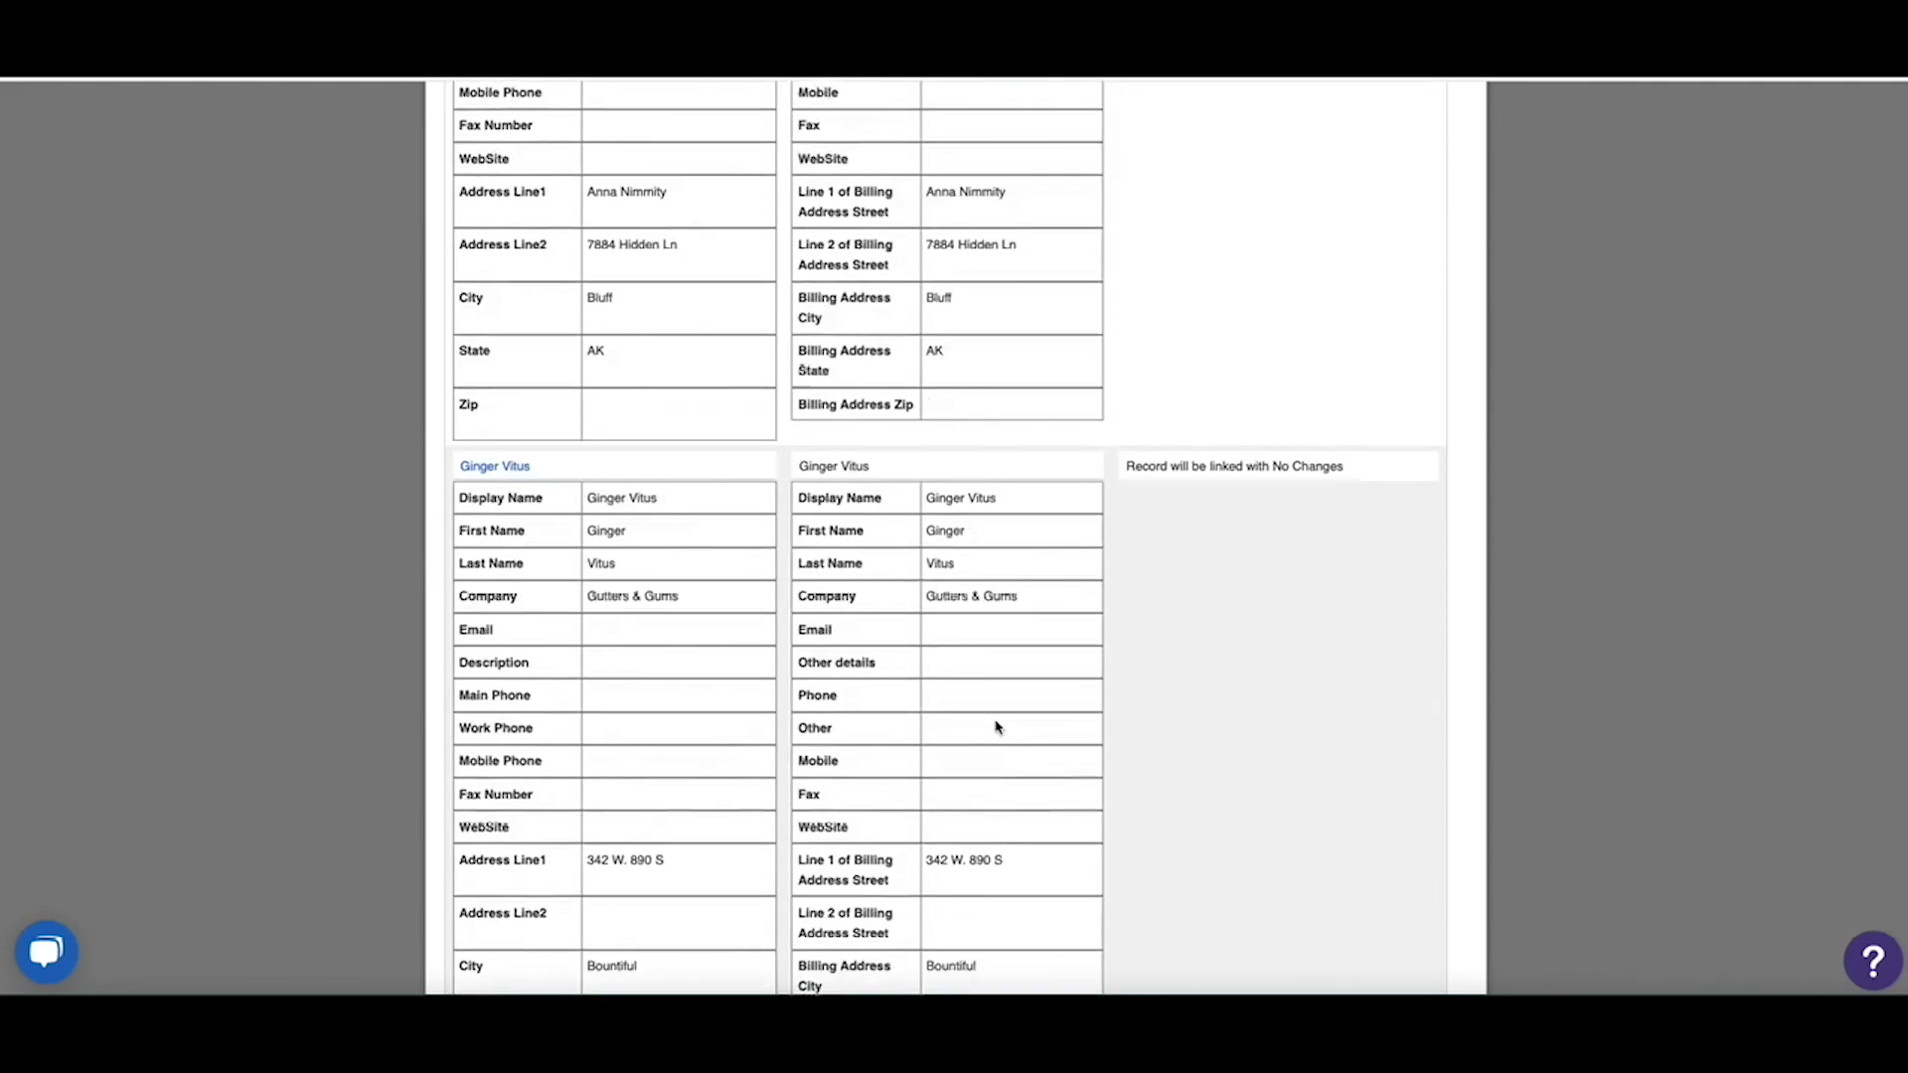
scroll(997, 726, down, 10)
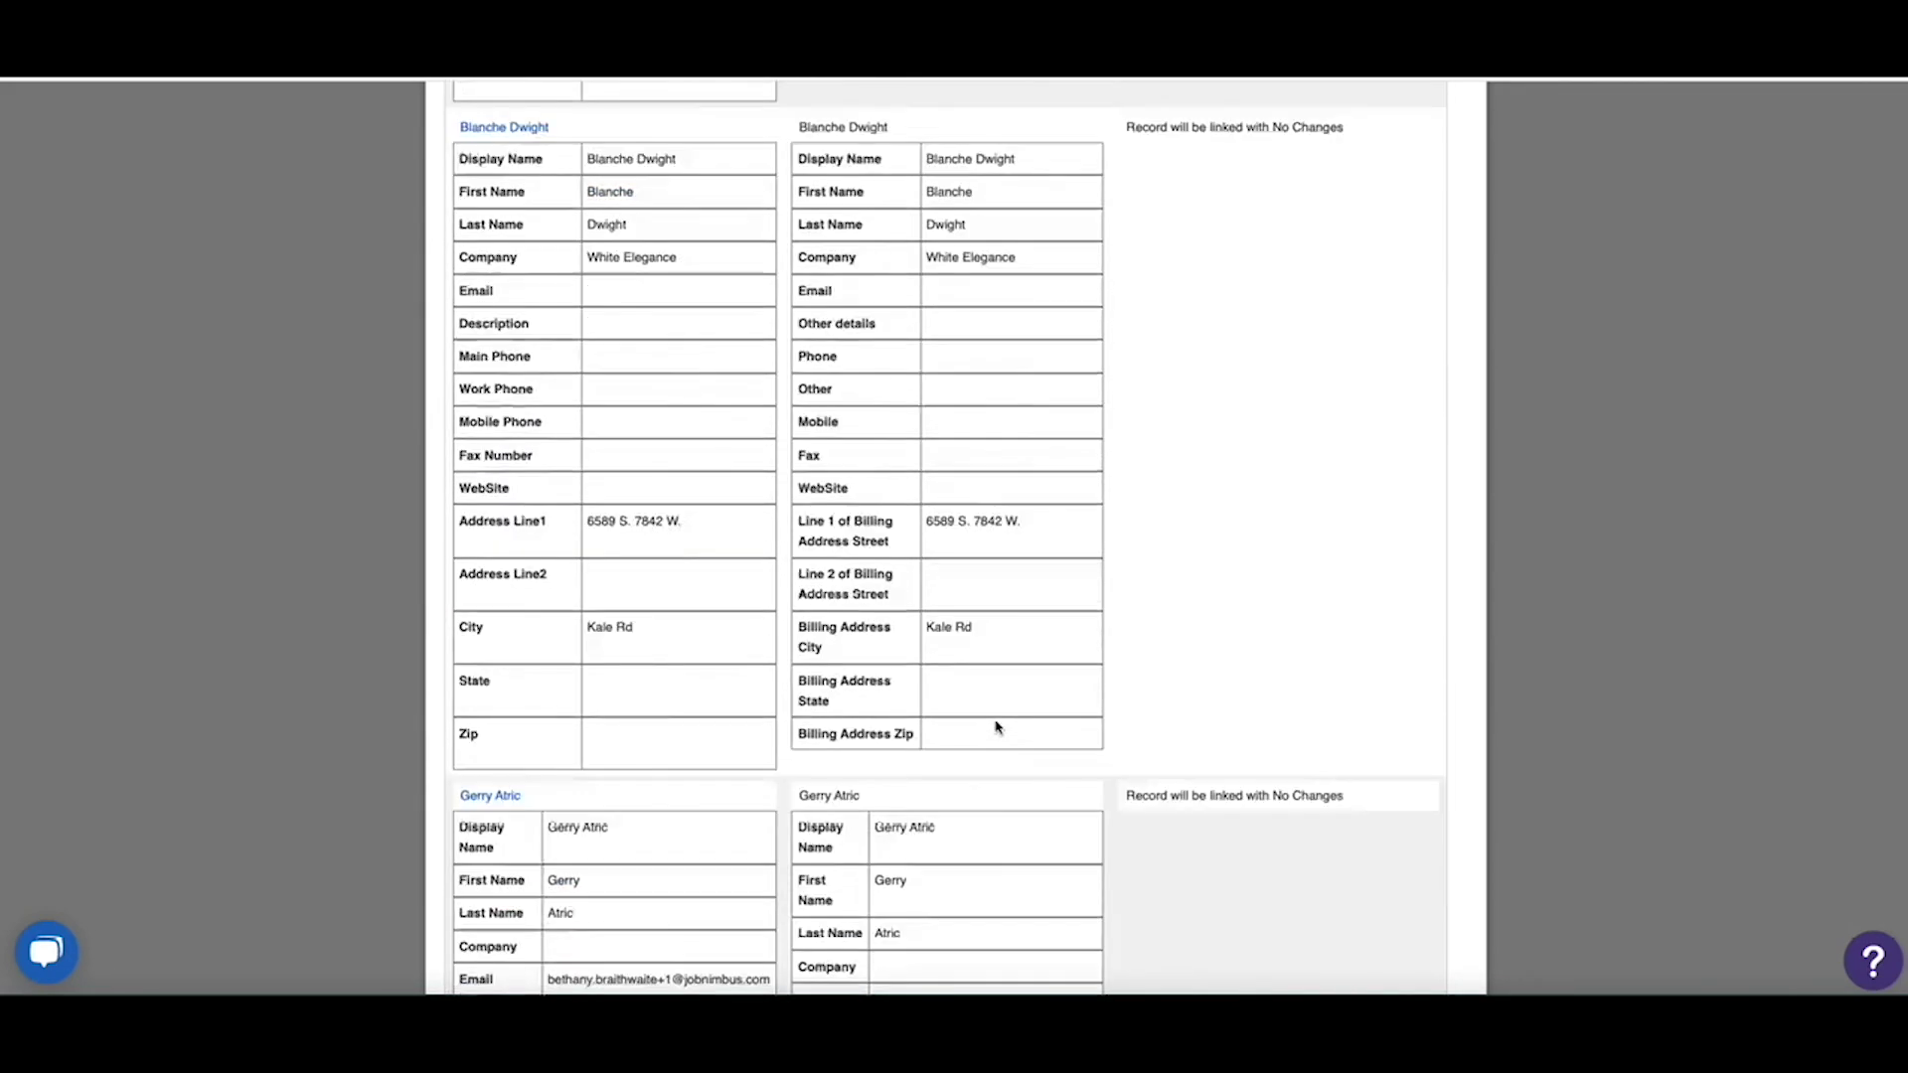
scroll(996, 726, down, 4)
scroll(997, 727, down, 15)
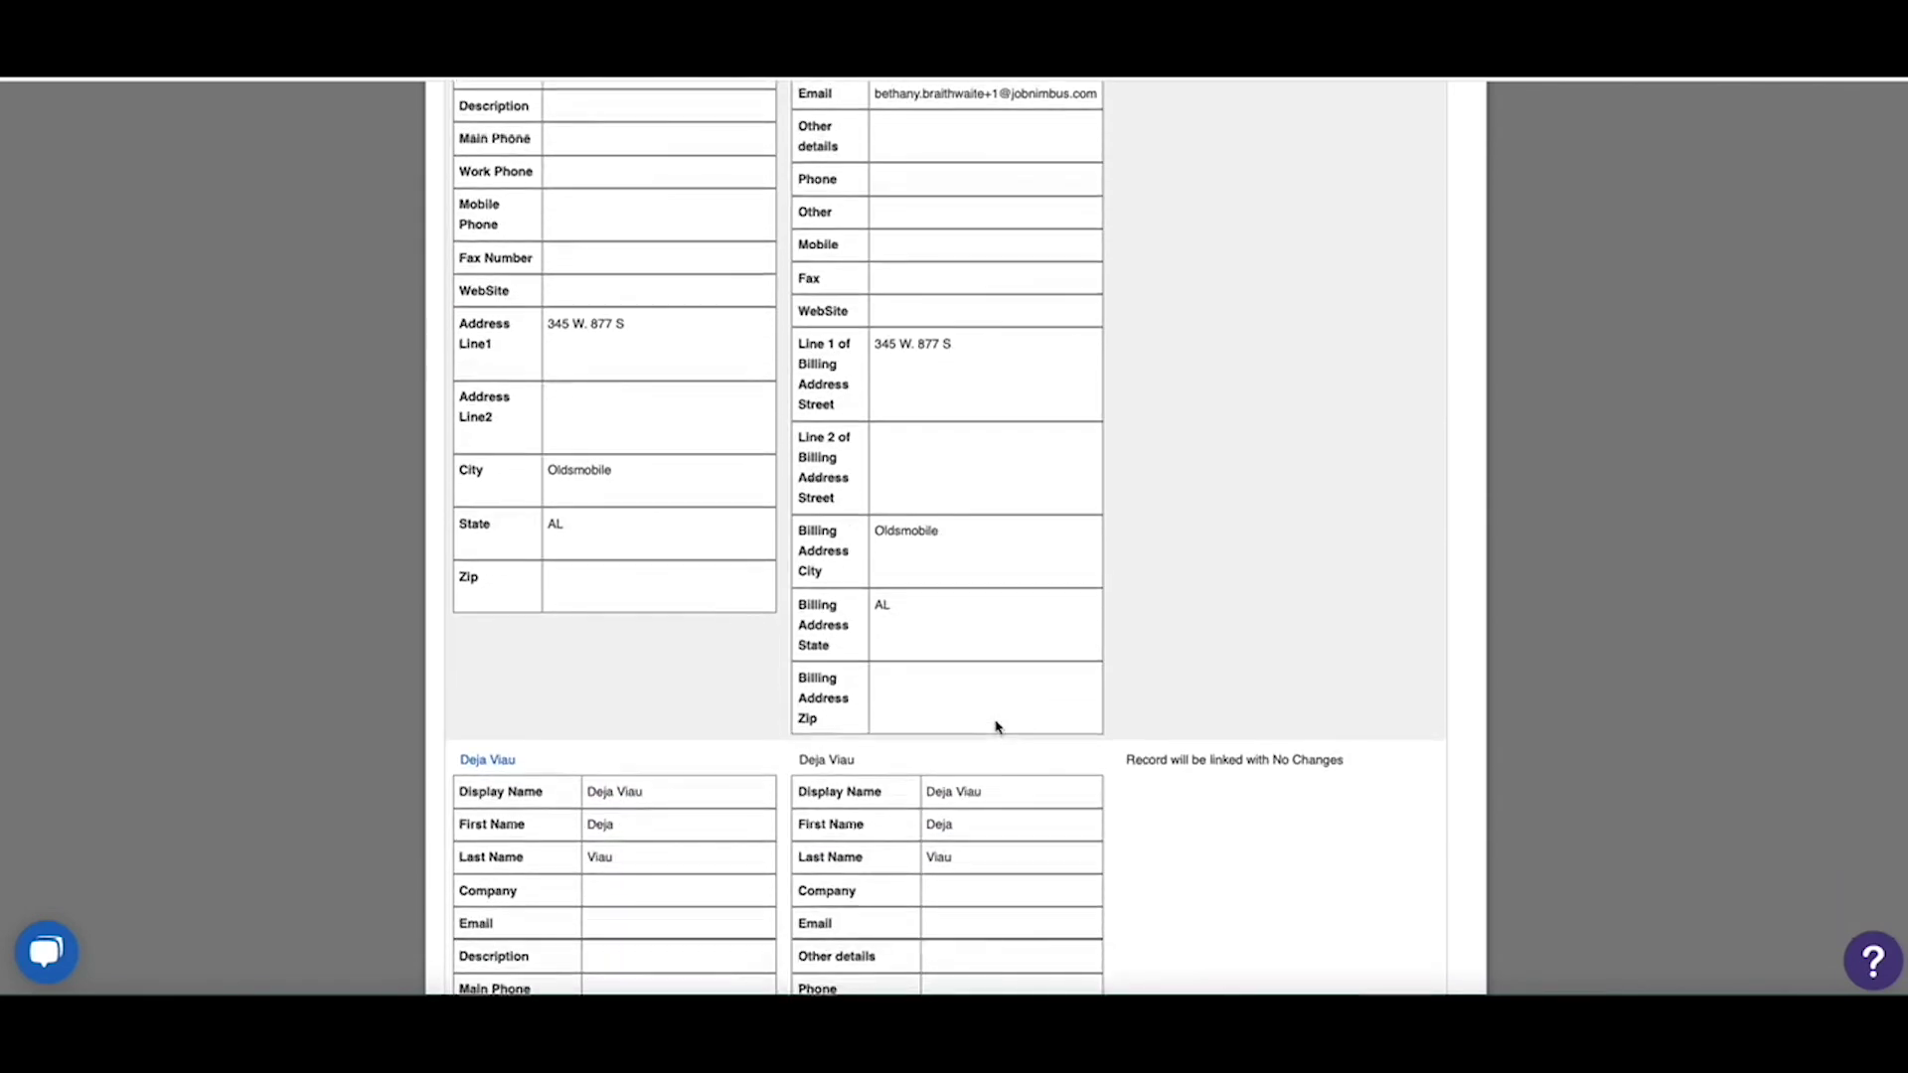
scroll(996, 726, down, 15)
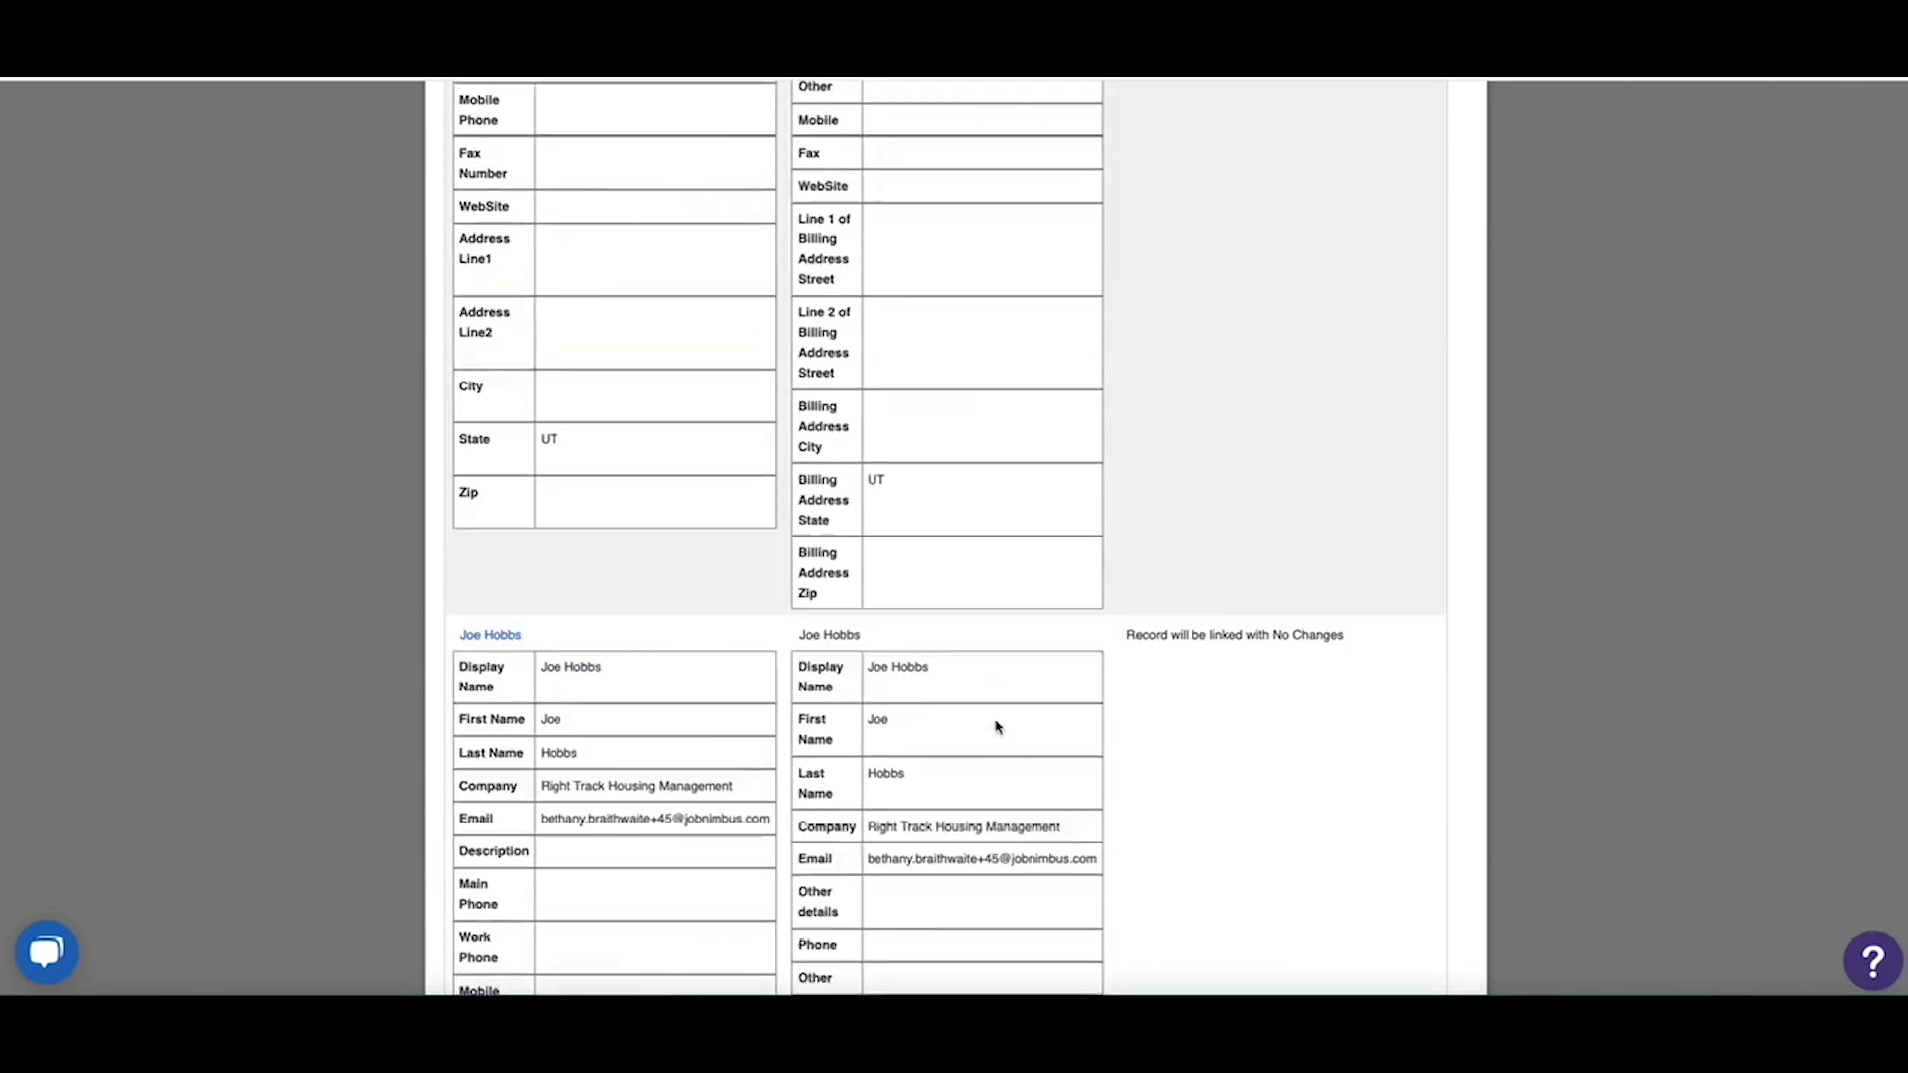
scroll(997, 726, down, 16)
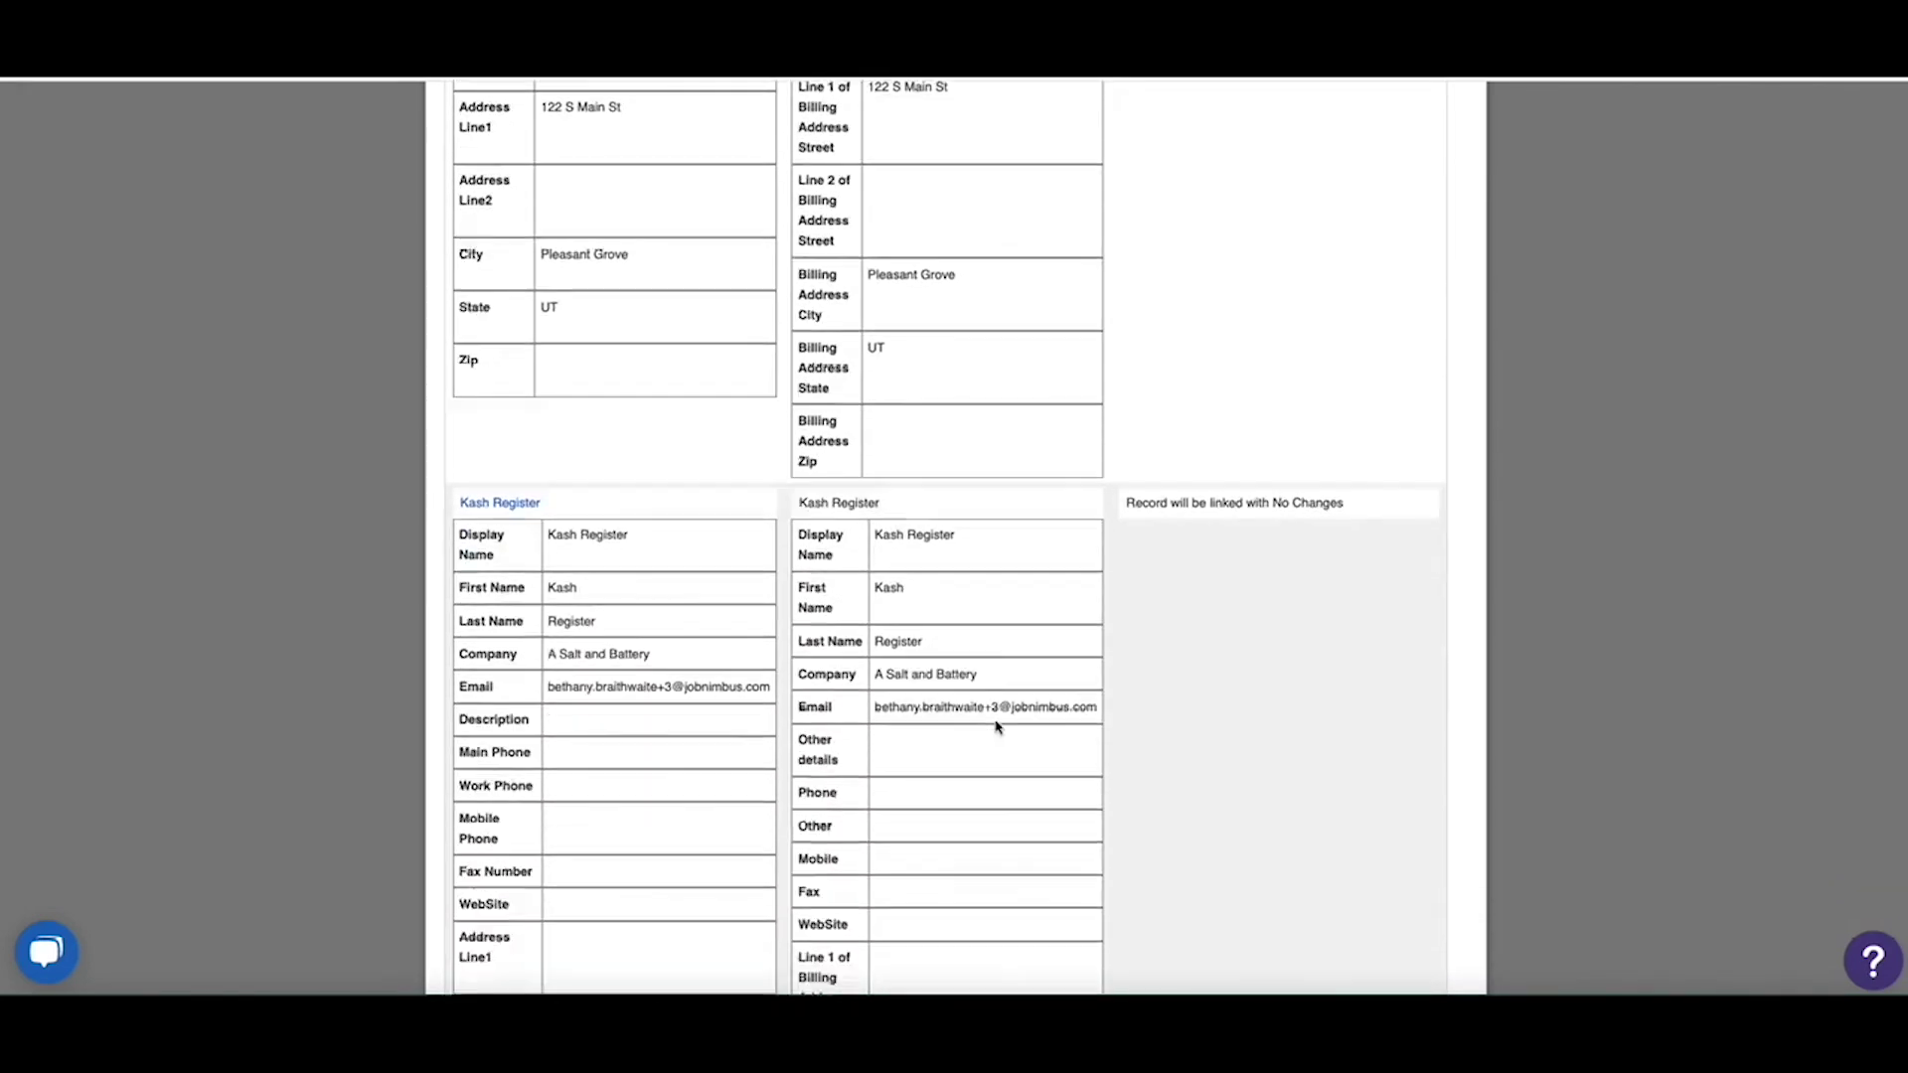
scroll(997, 726, down, 16)
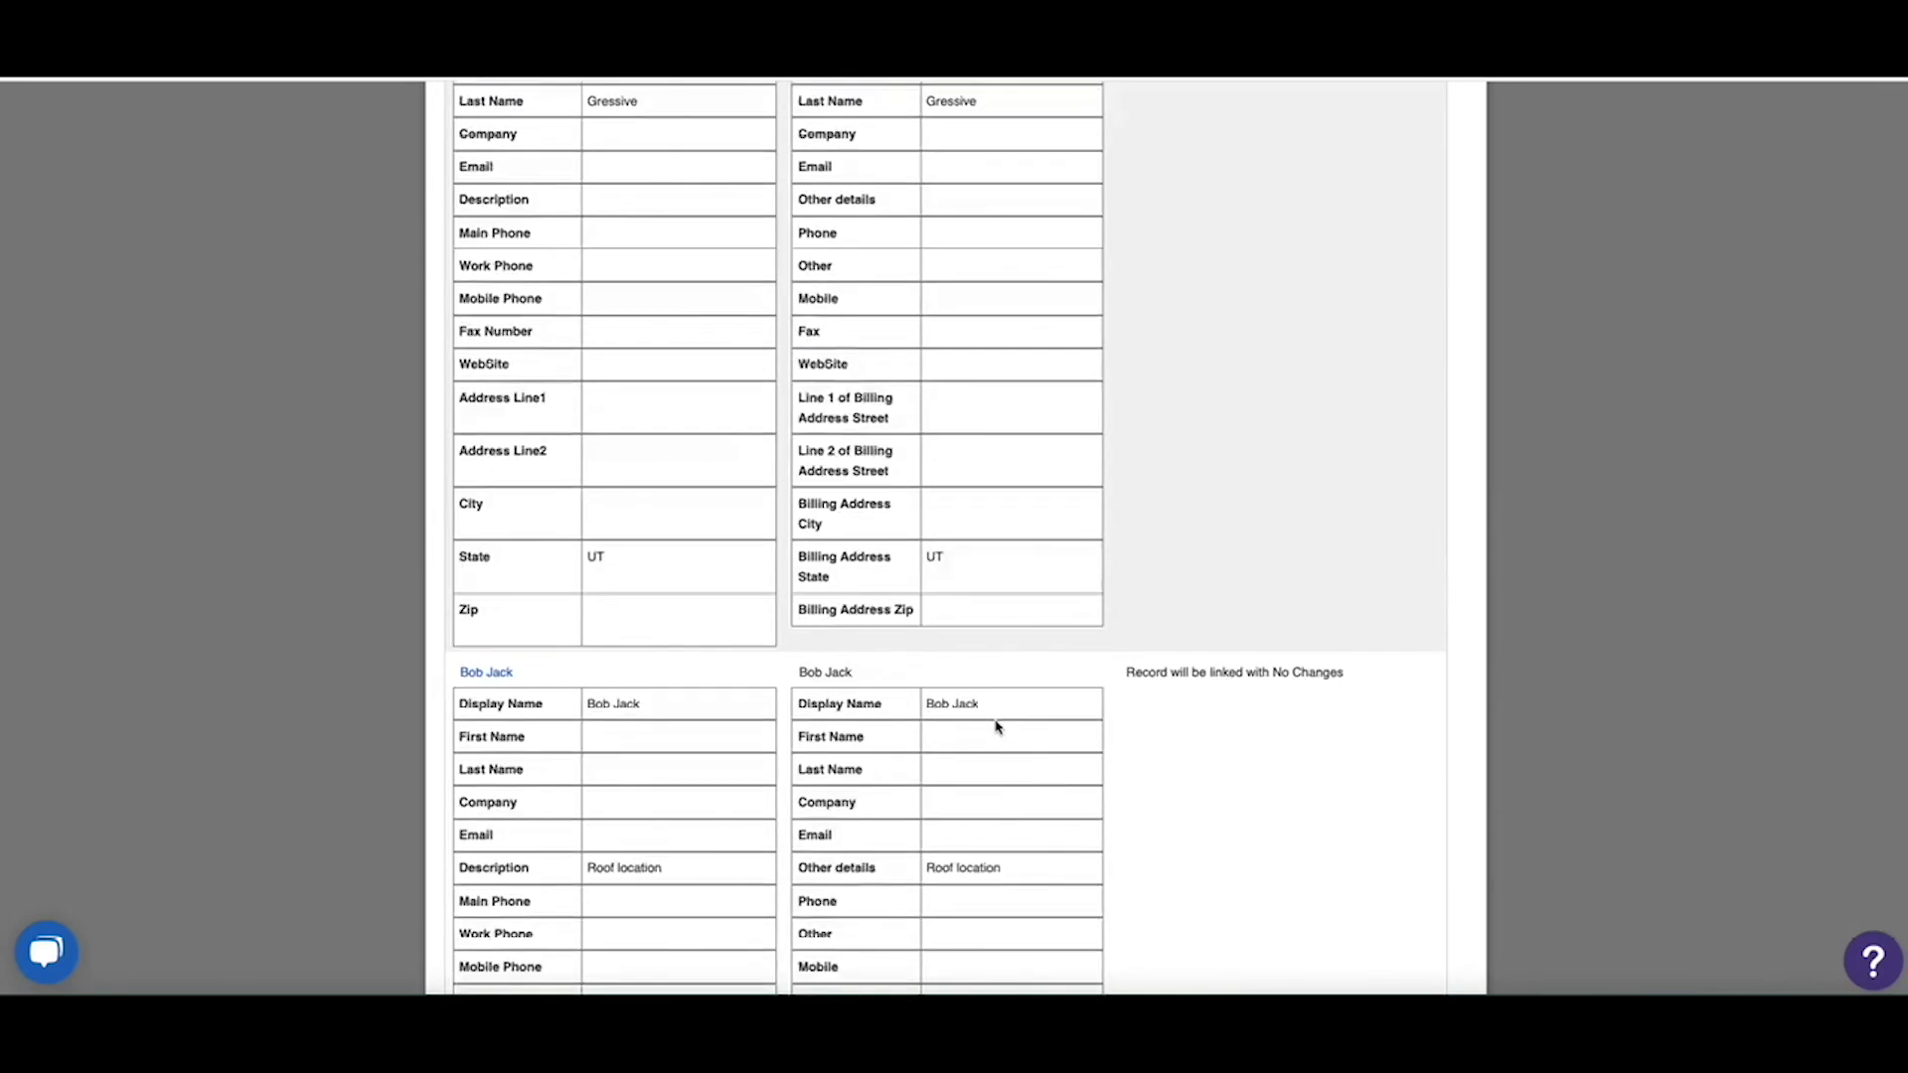
scroll(997, 727, down, 16)
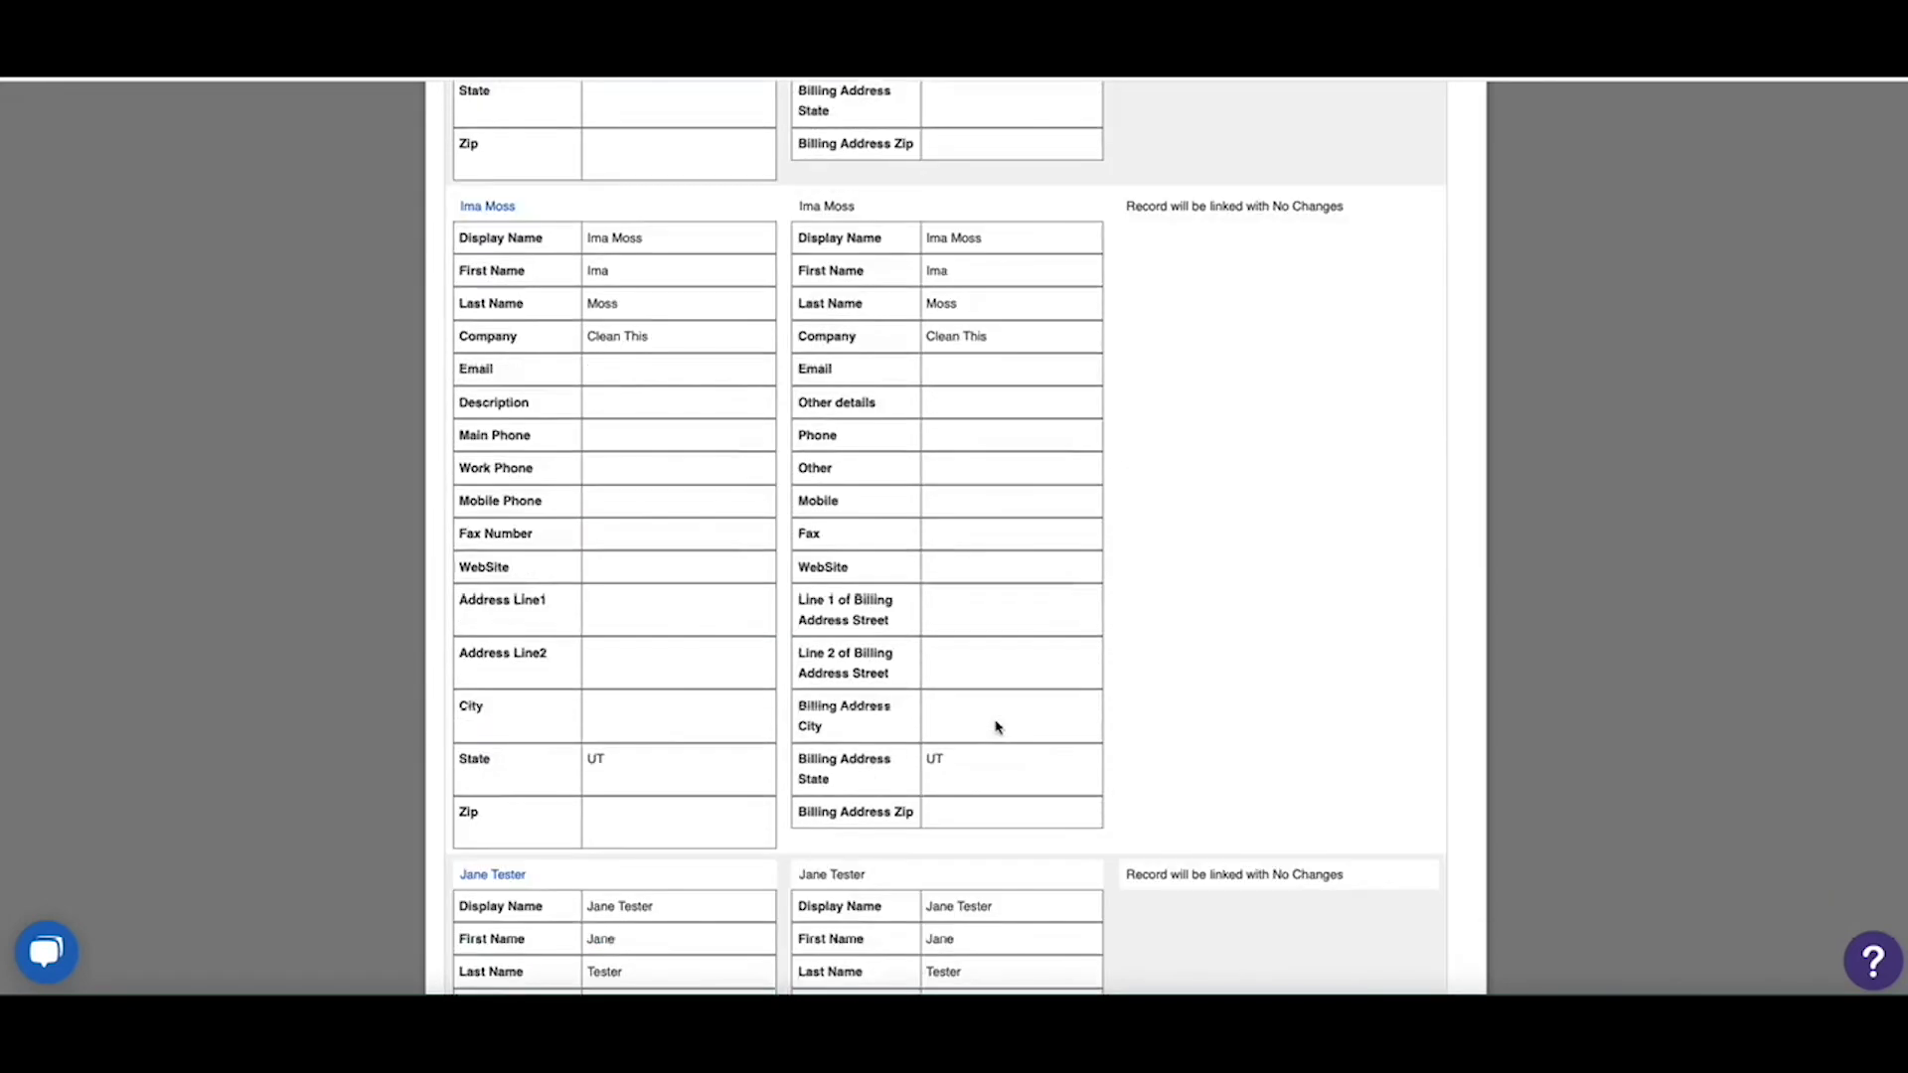
scroll(996, 727, down, 16)
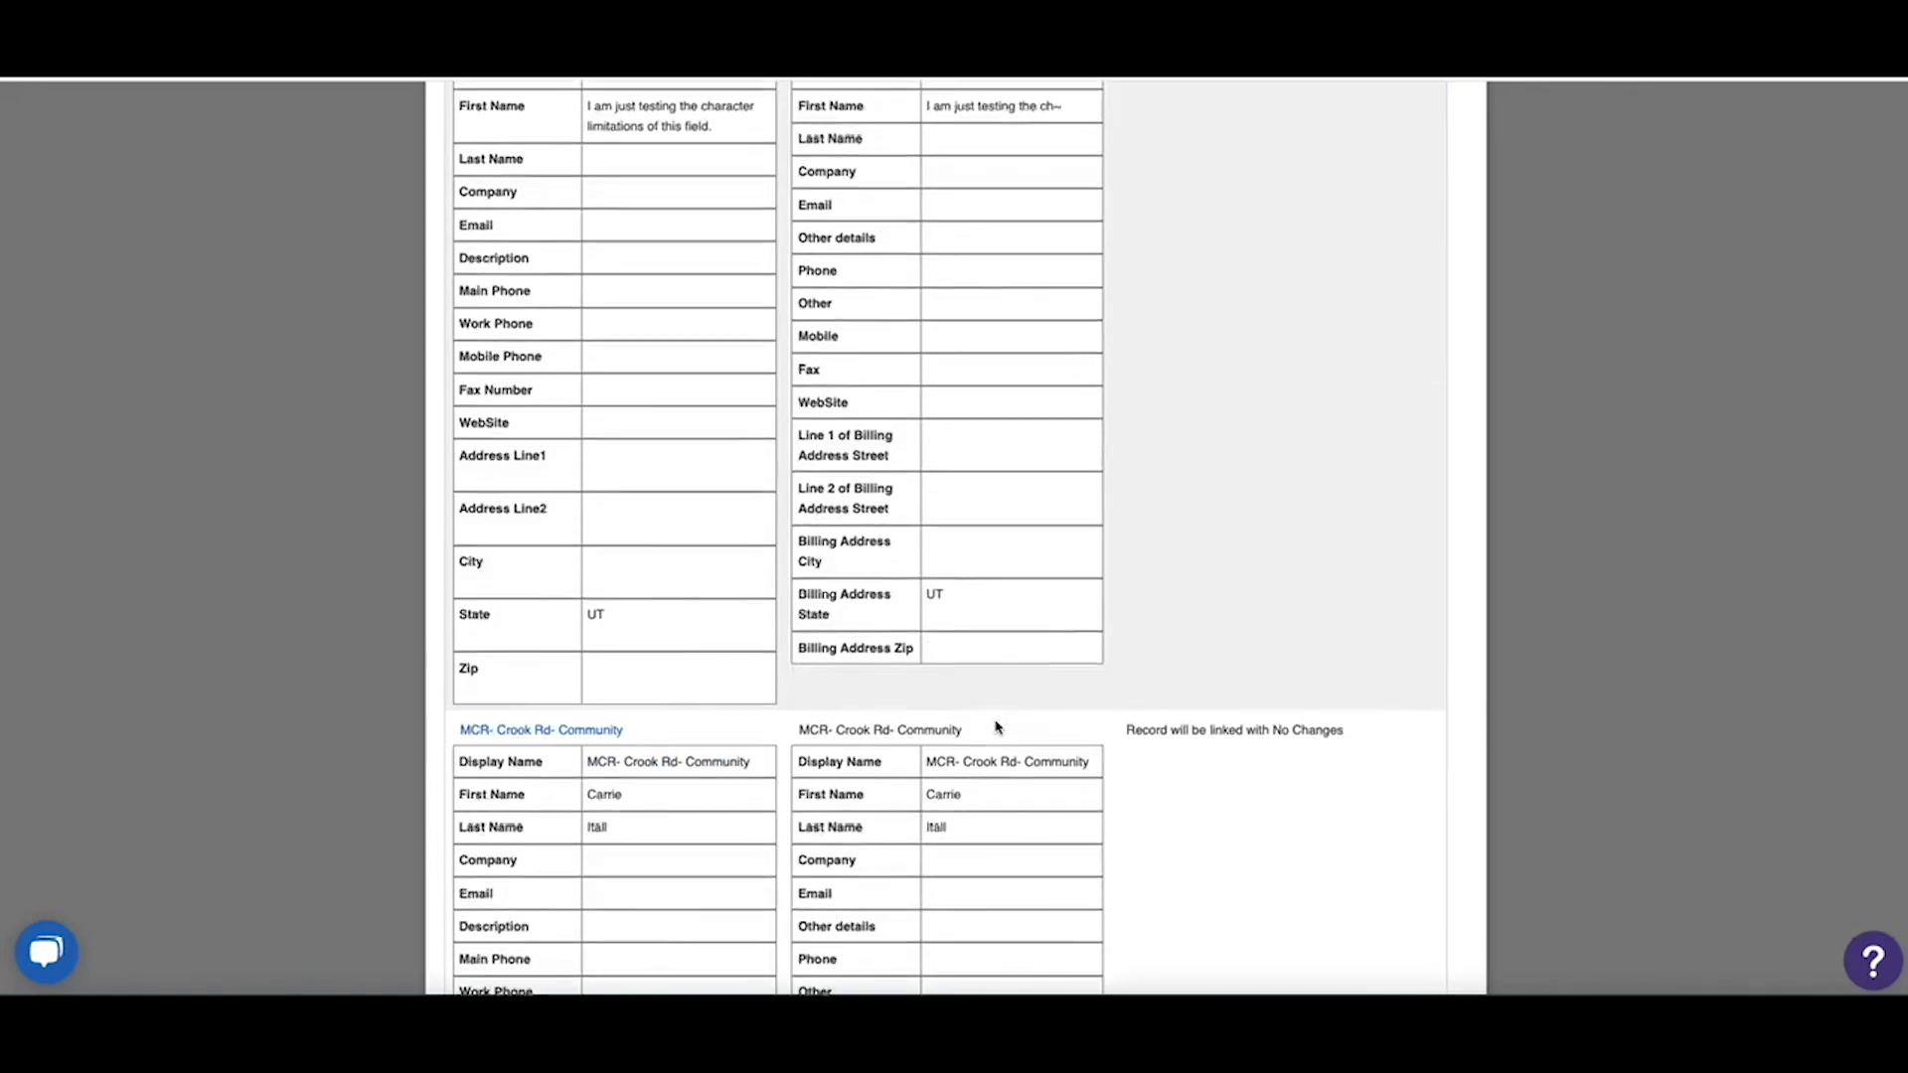
scroll(996, 727, down, 16)
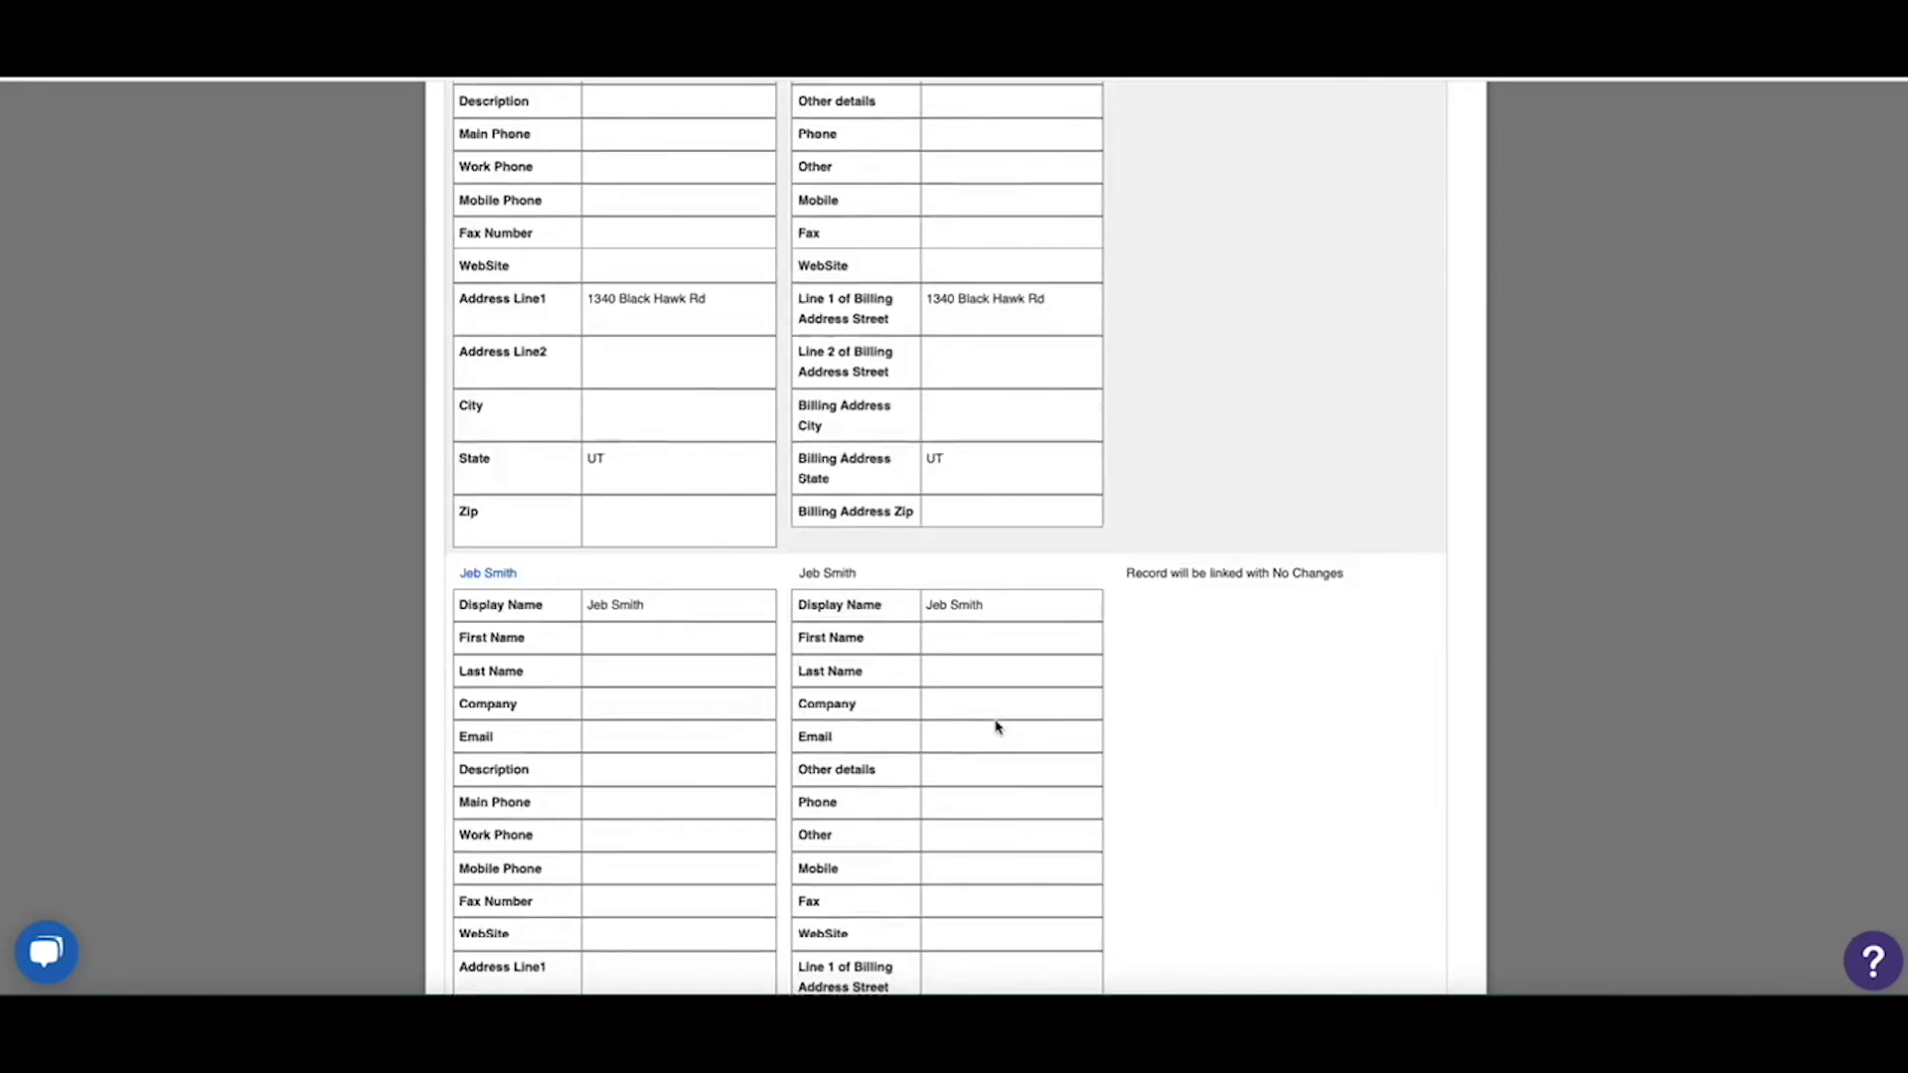
scroll(997, 727, up, 1)
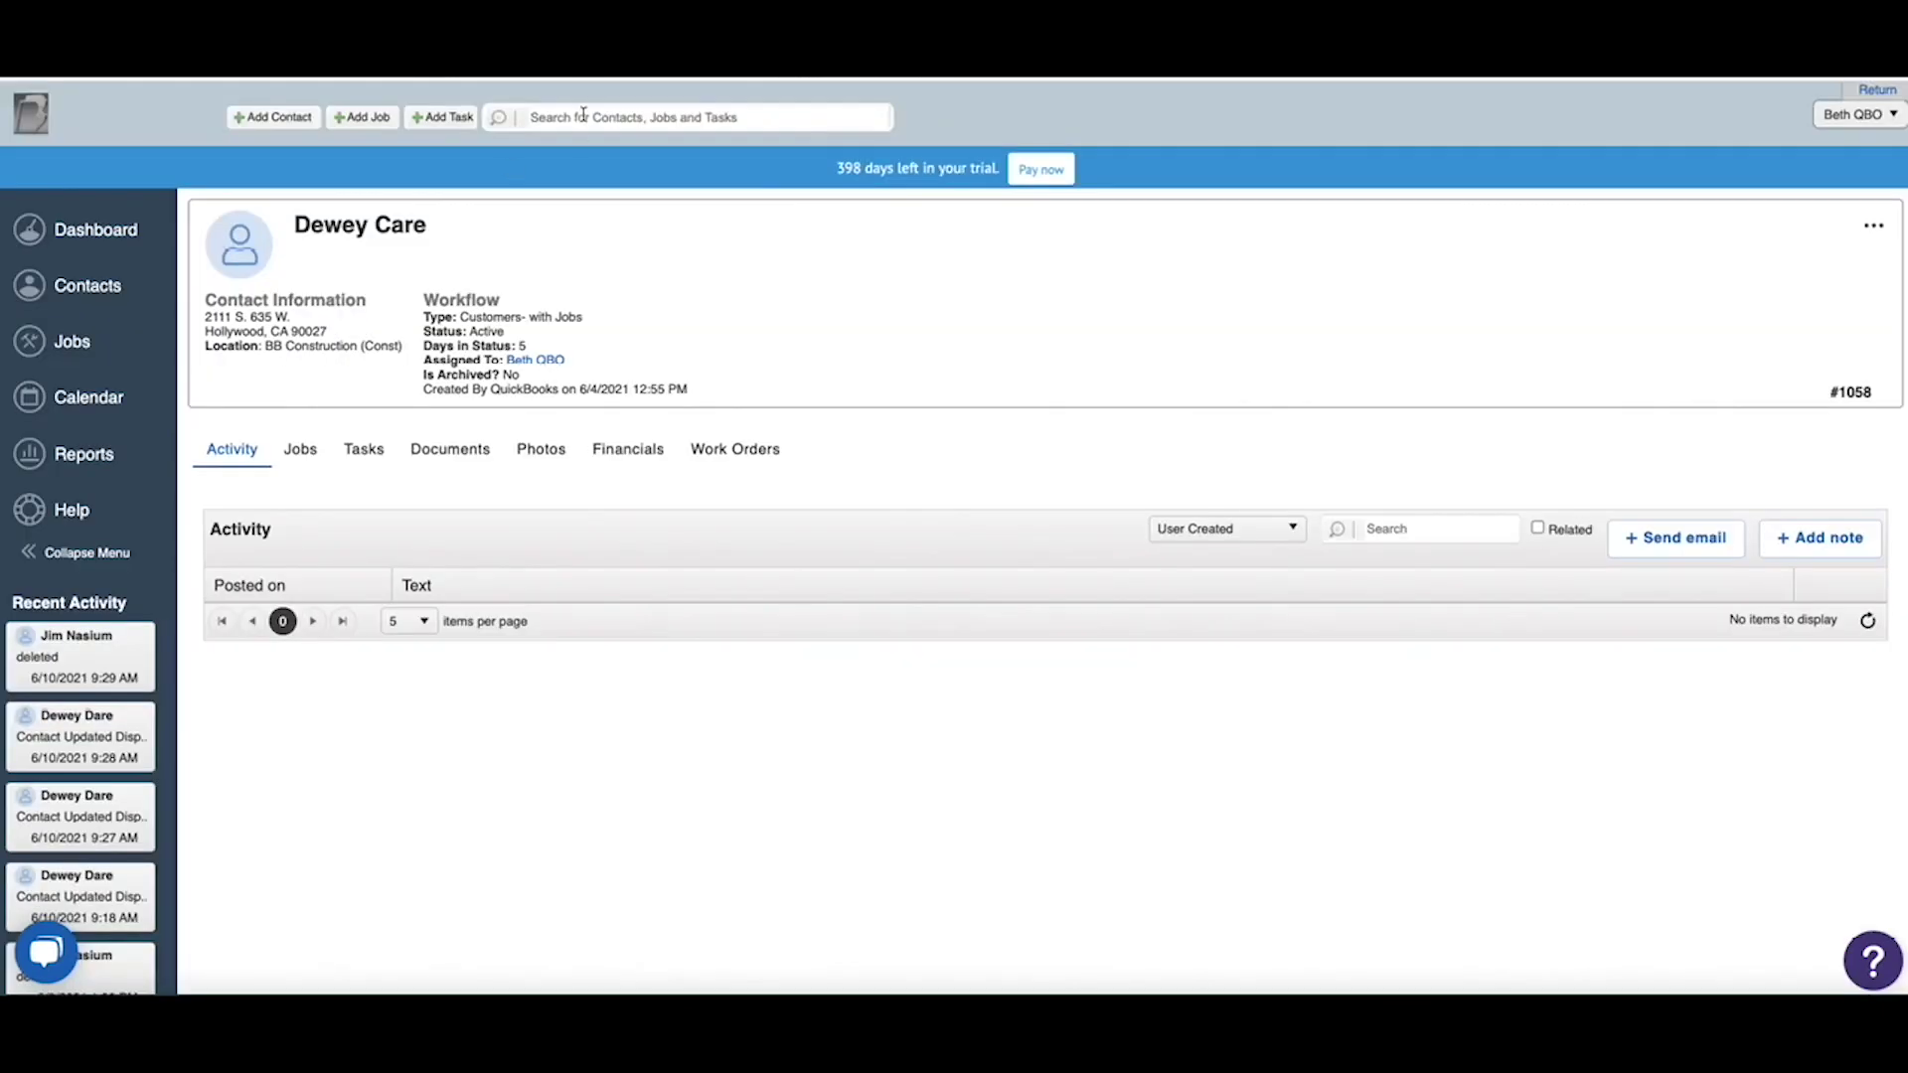
- Search JobNimbus for the QuickBooks-only customer's first name and open the matching Cabin Roof job
click(584, 116)
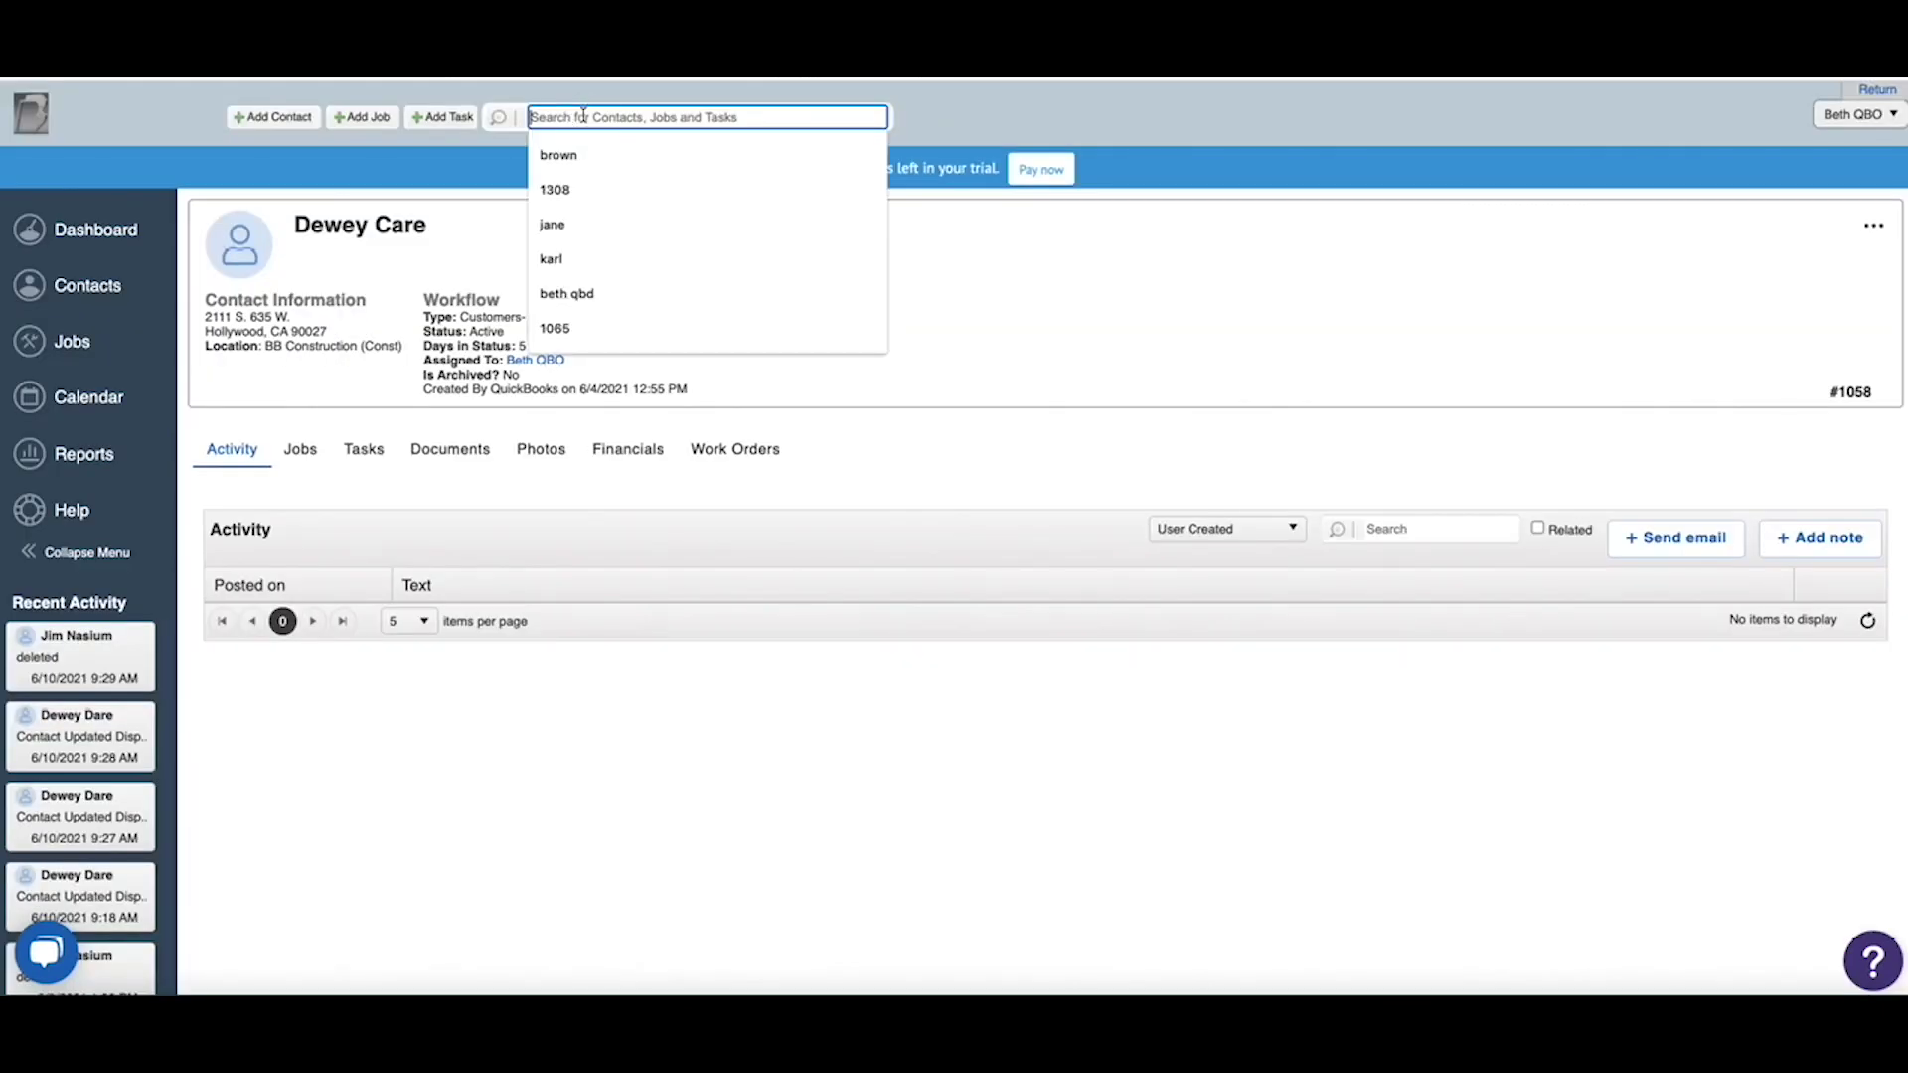
text(jim)
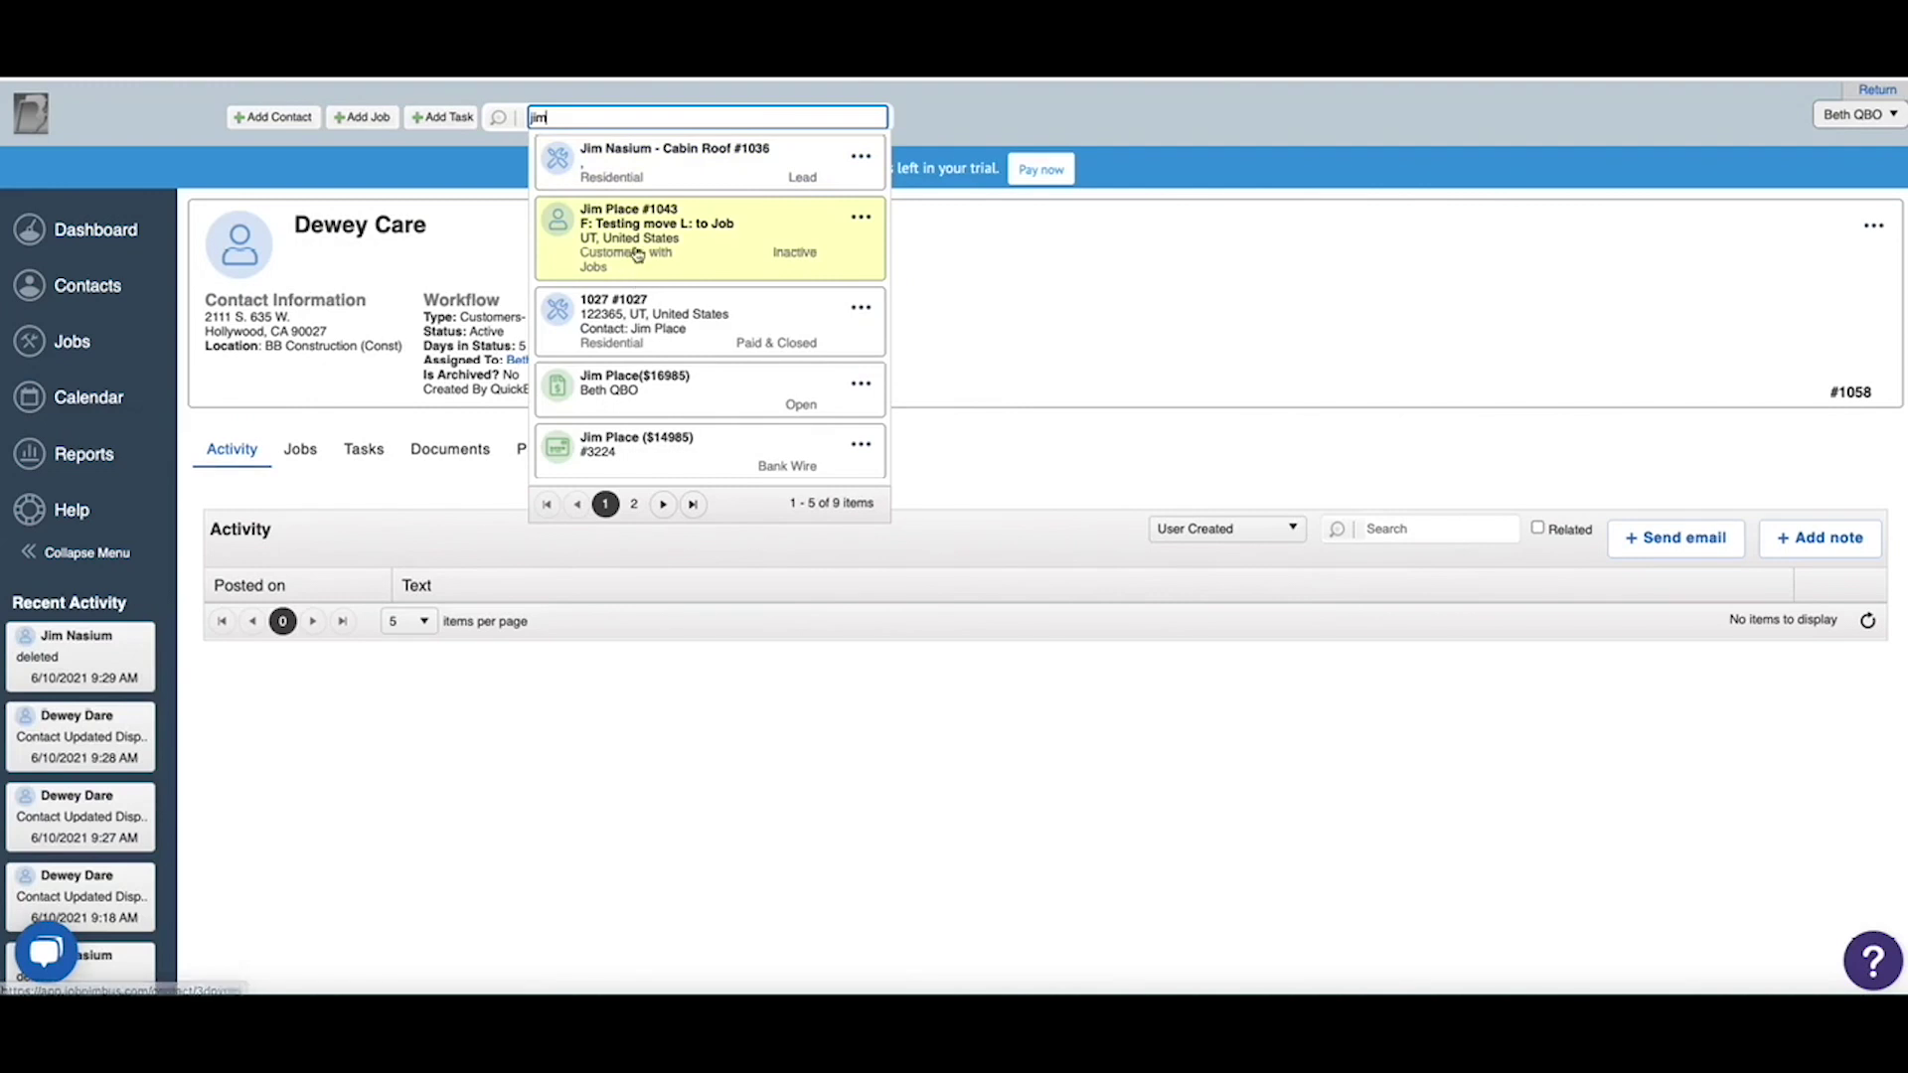
click(624, 159)
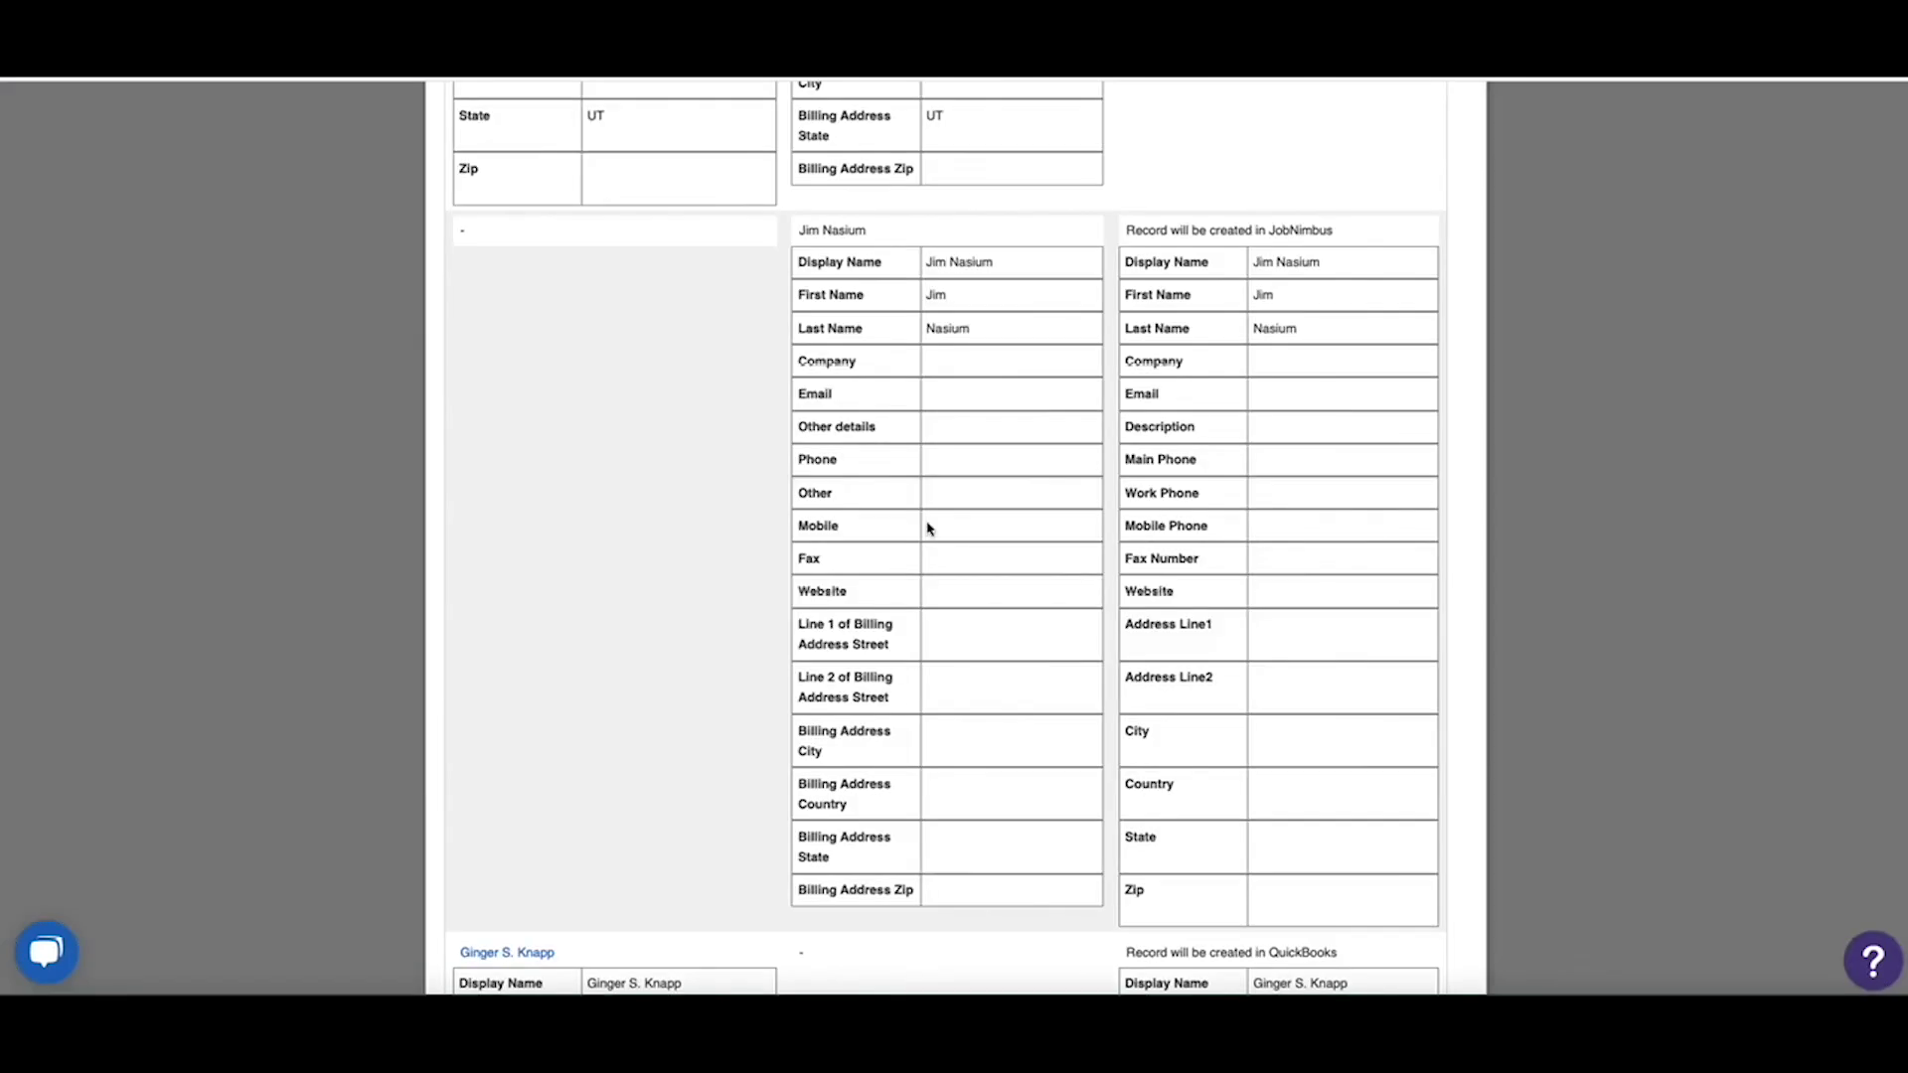
- Switch to QuickBooks, find the deleted customer that matches the next JobNimbus-only contact in the preview, and make that customer active
scroll(927, 528, down, 5)
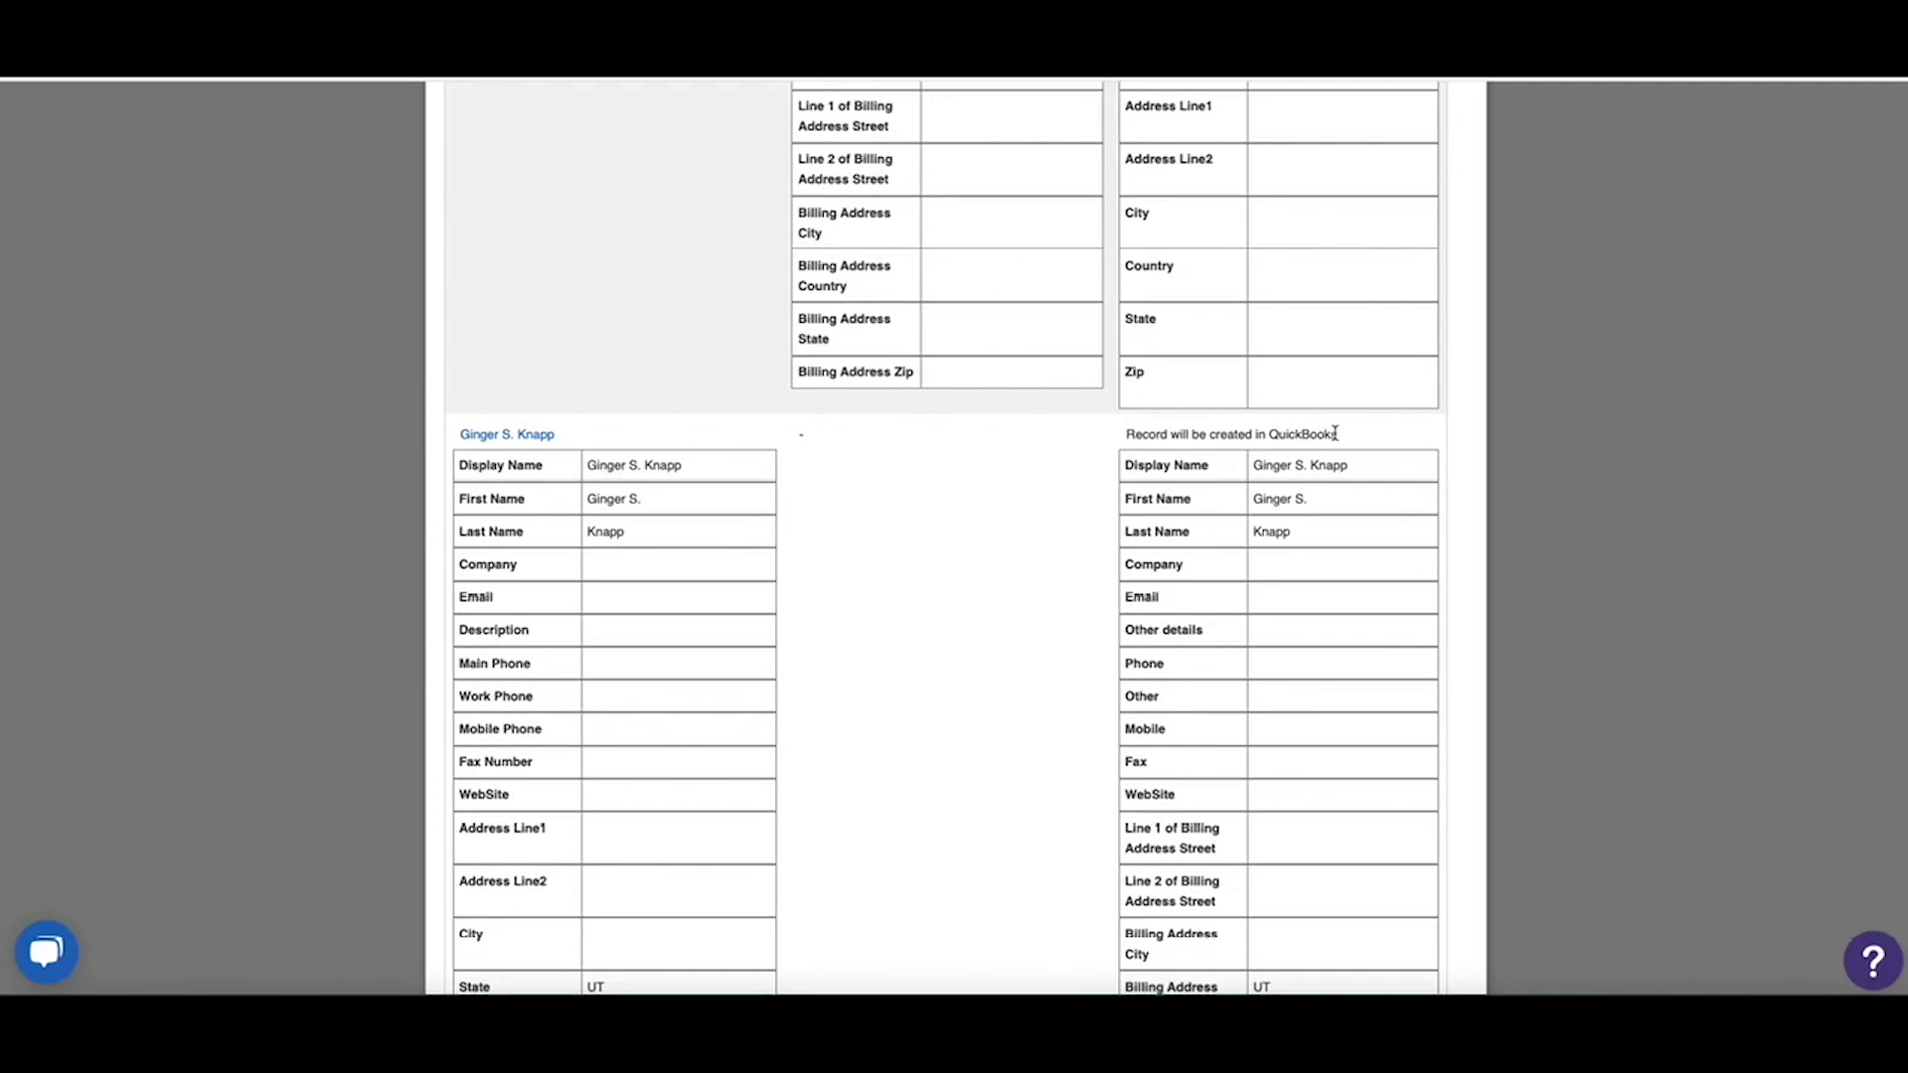
scroll(1316, 488, down, 1)
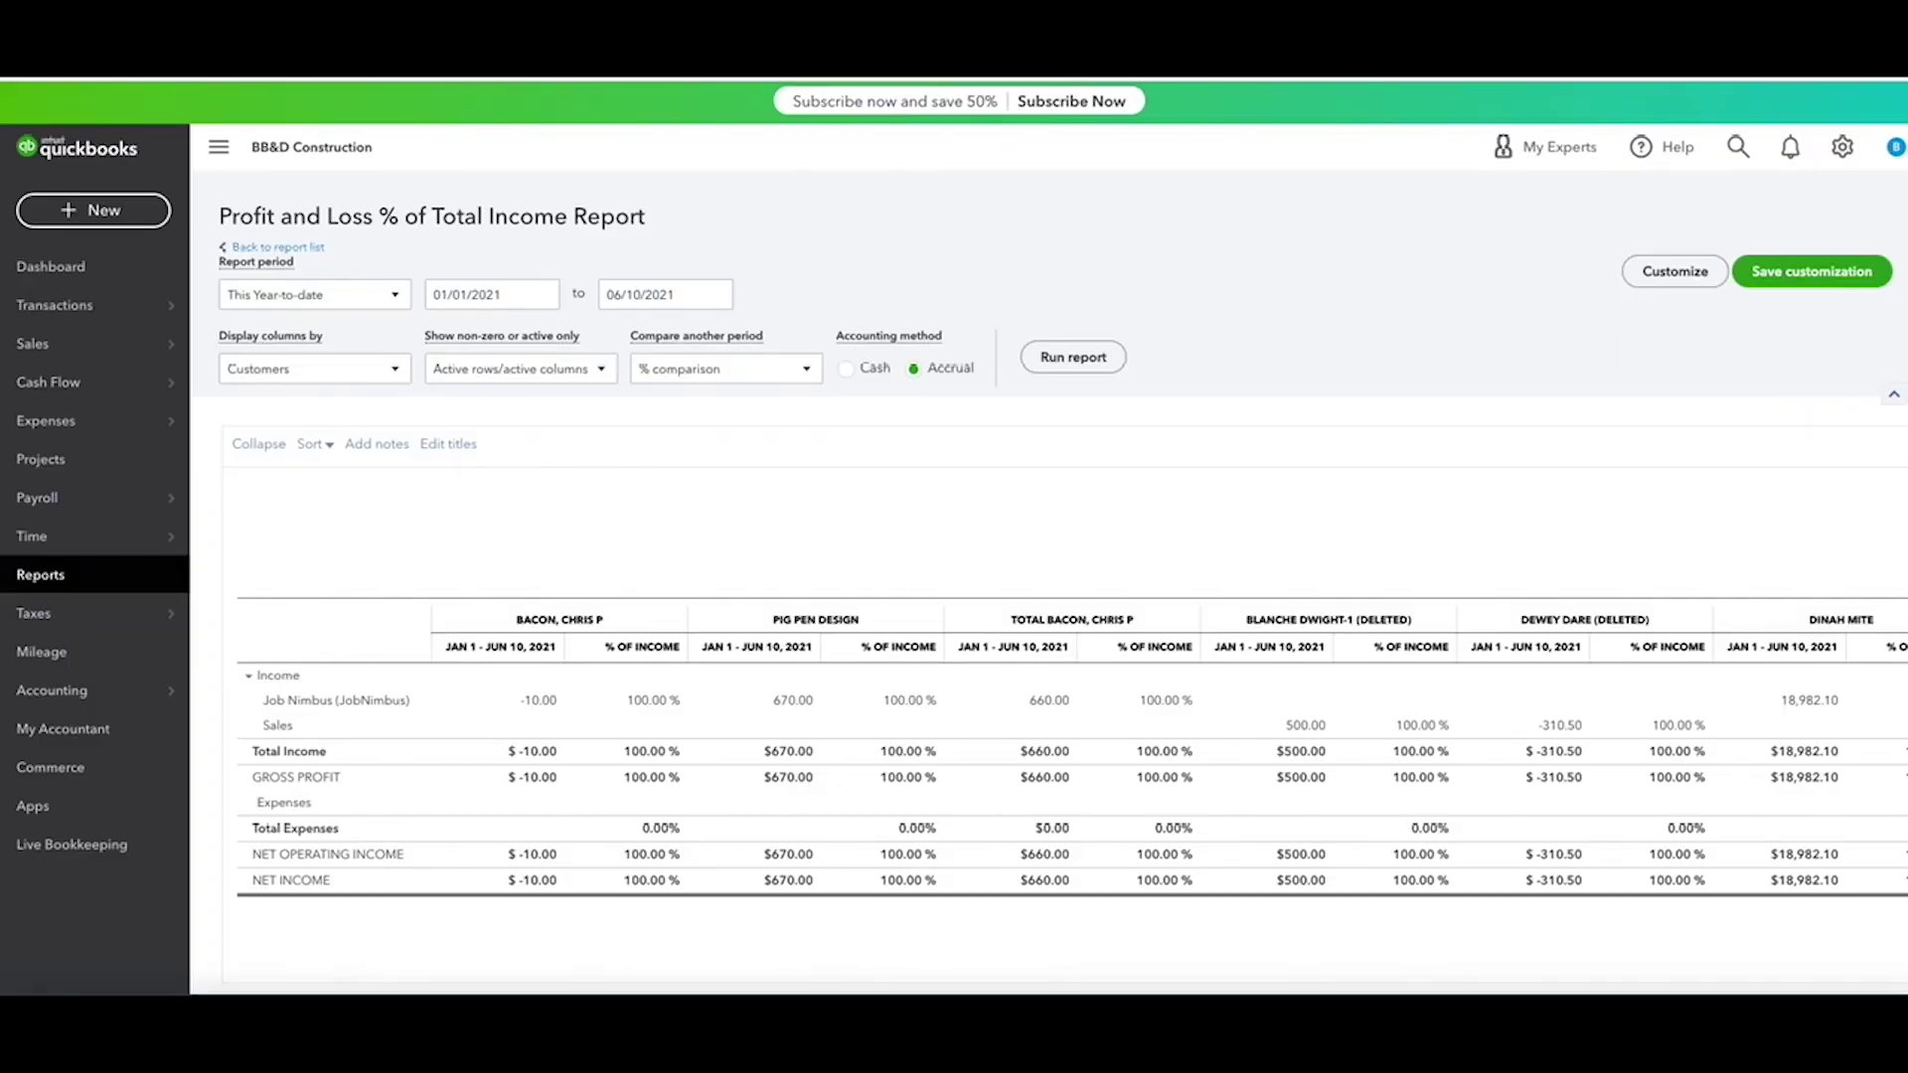
click(60, 348)
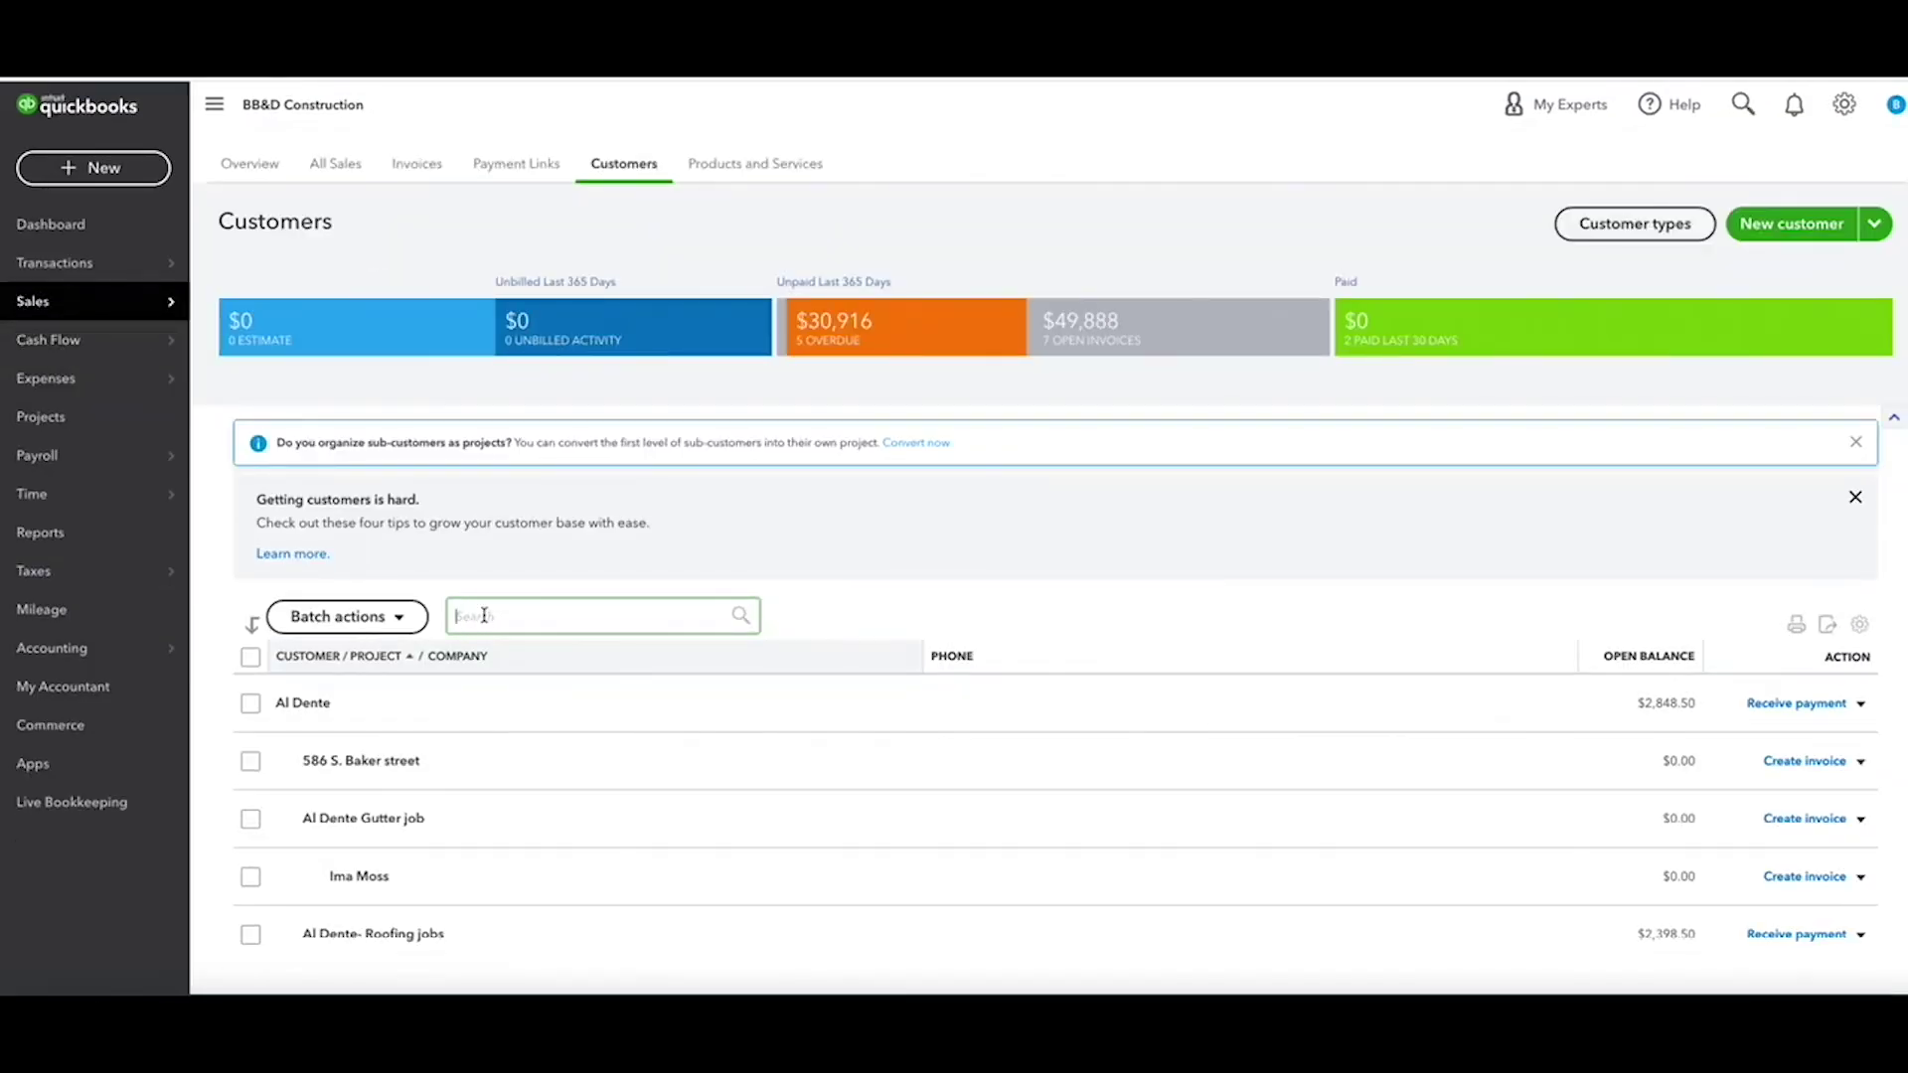
text(Ginger)
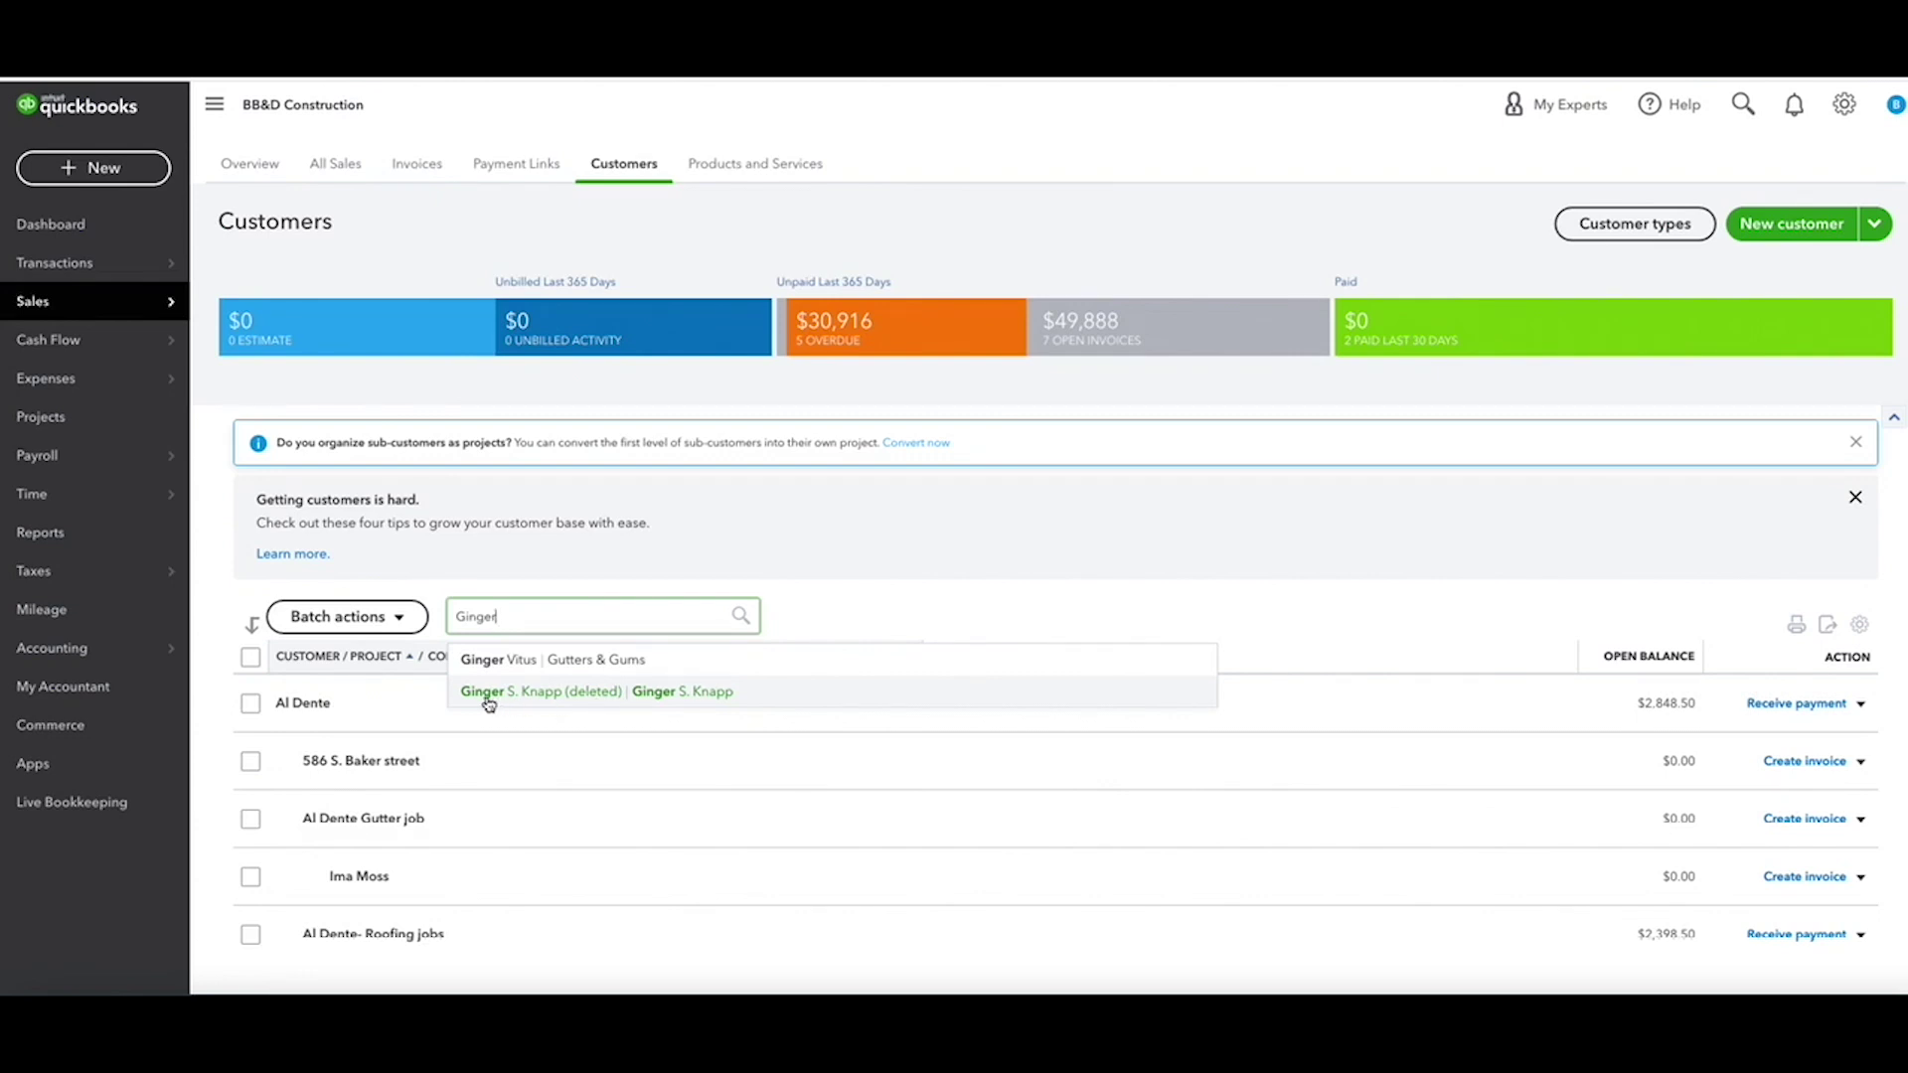
click(530, 696)
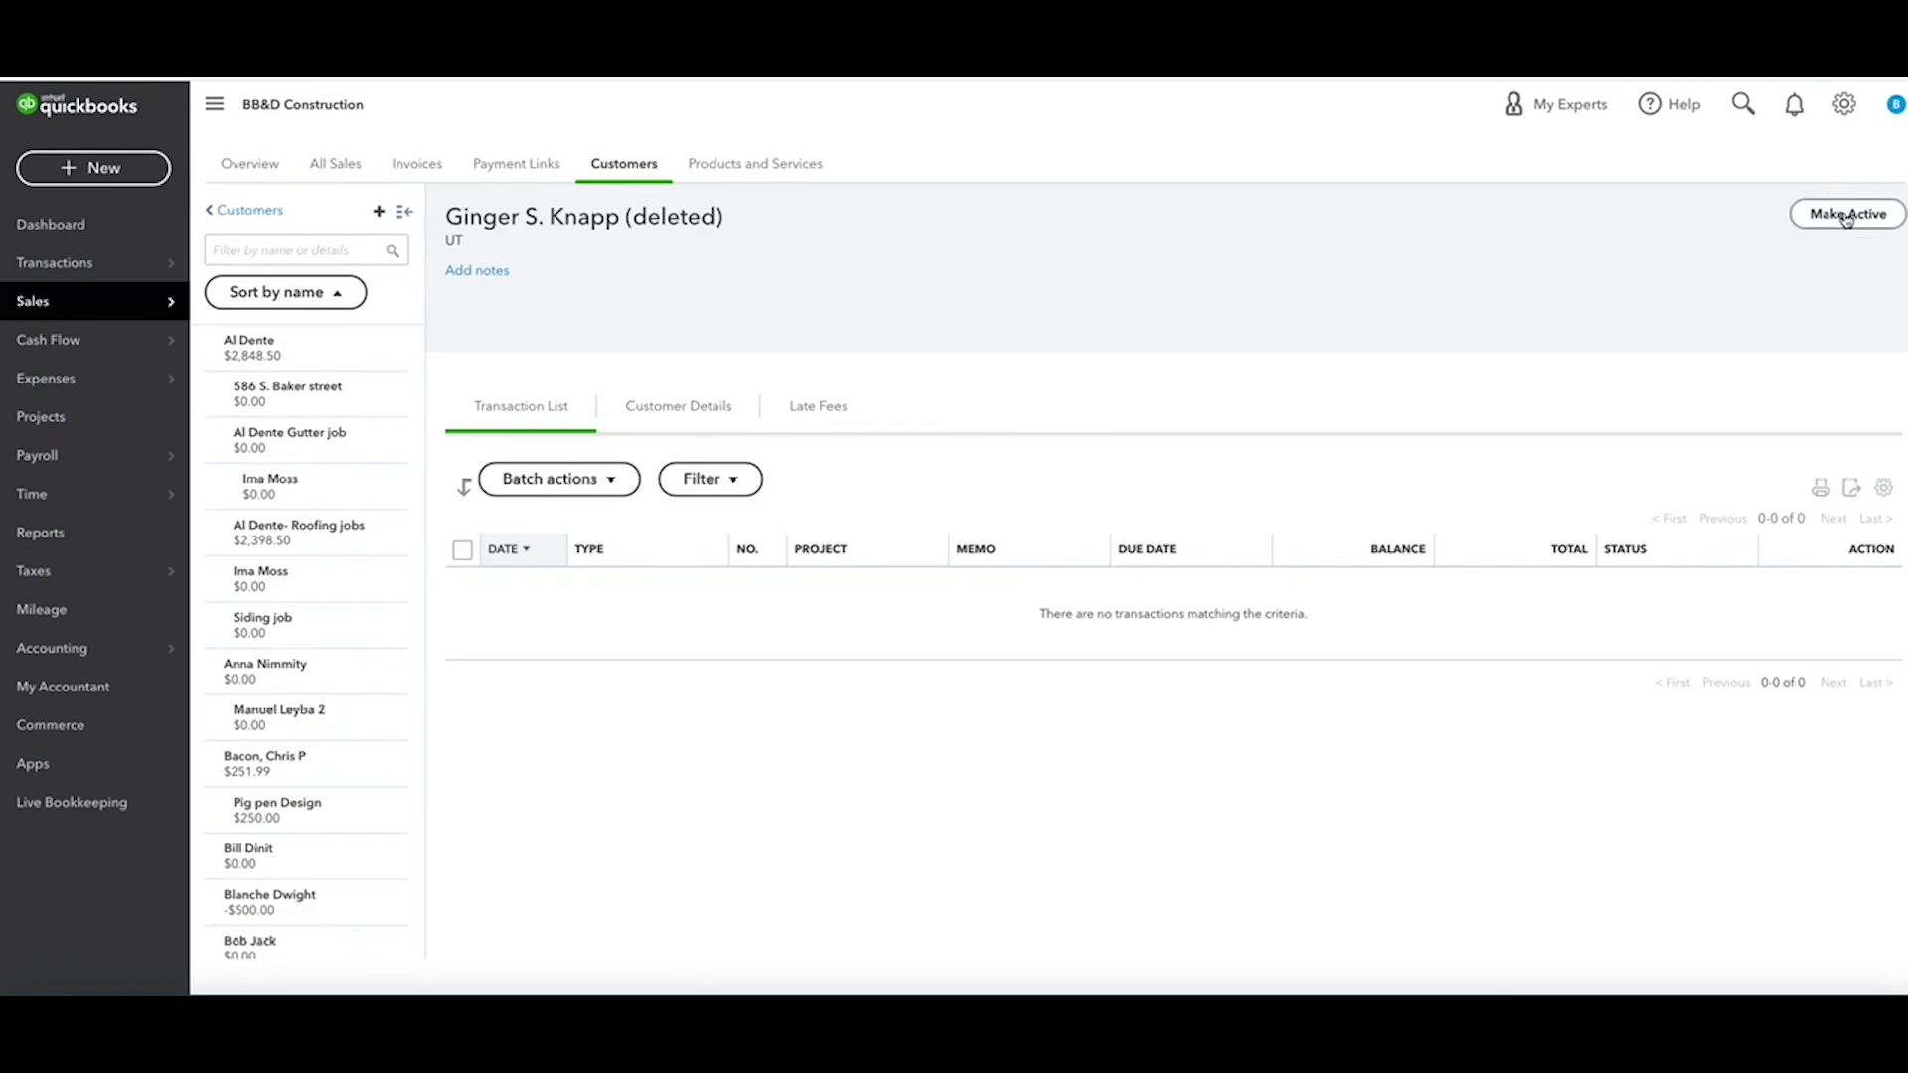
click(1847, 216)
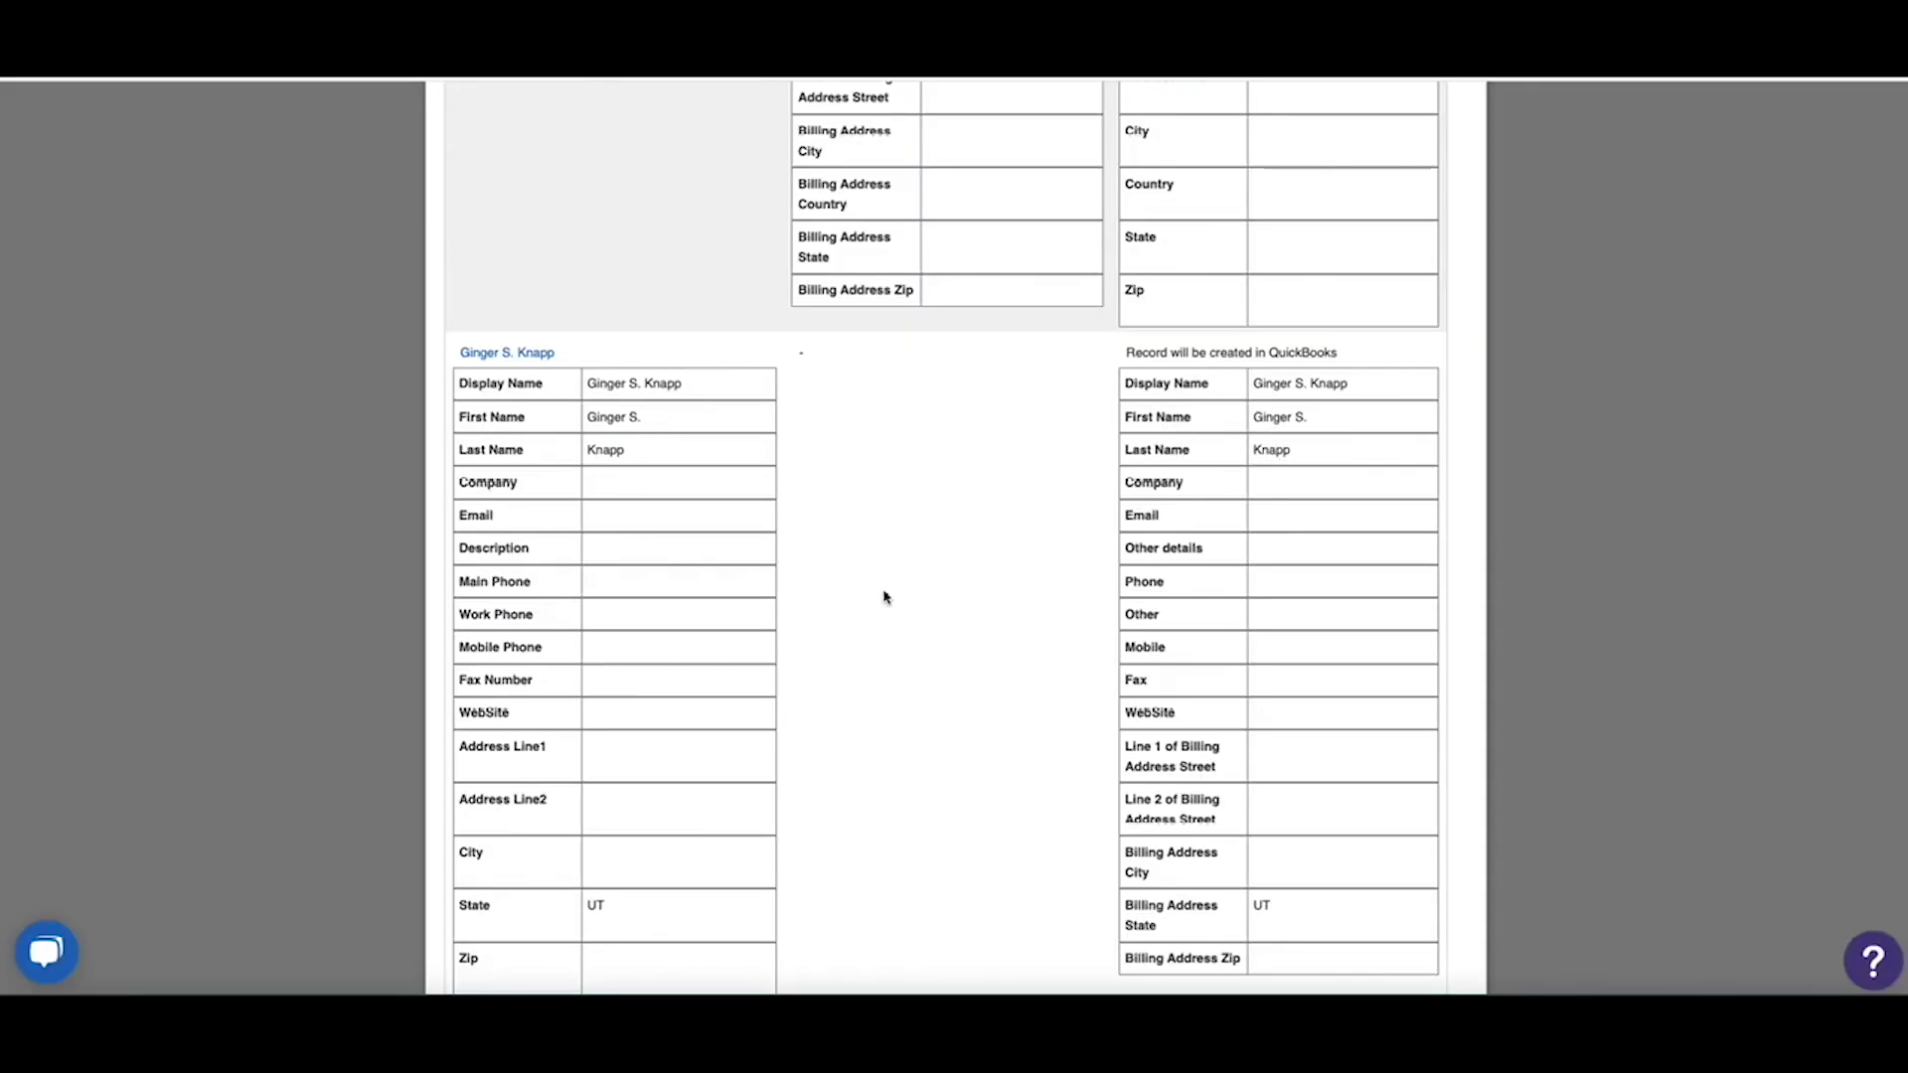
- Check the planned results for the remaining contact records in the JobNimbus sync preview and close the records view
scroll(946, 608, down, 7)
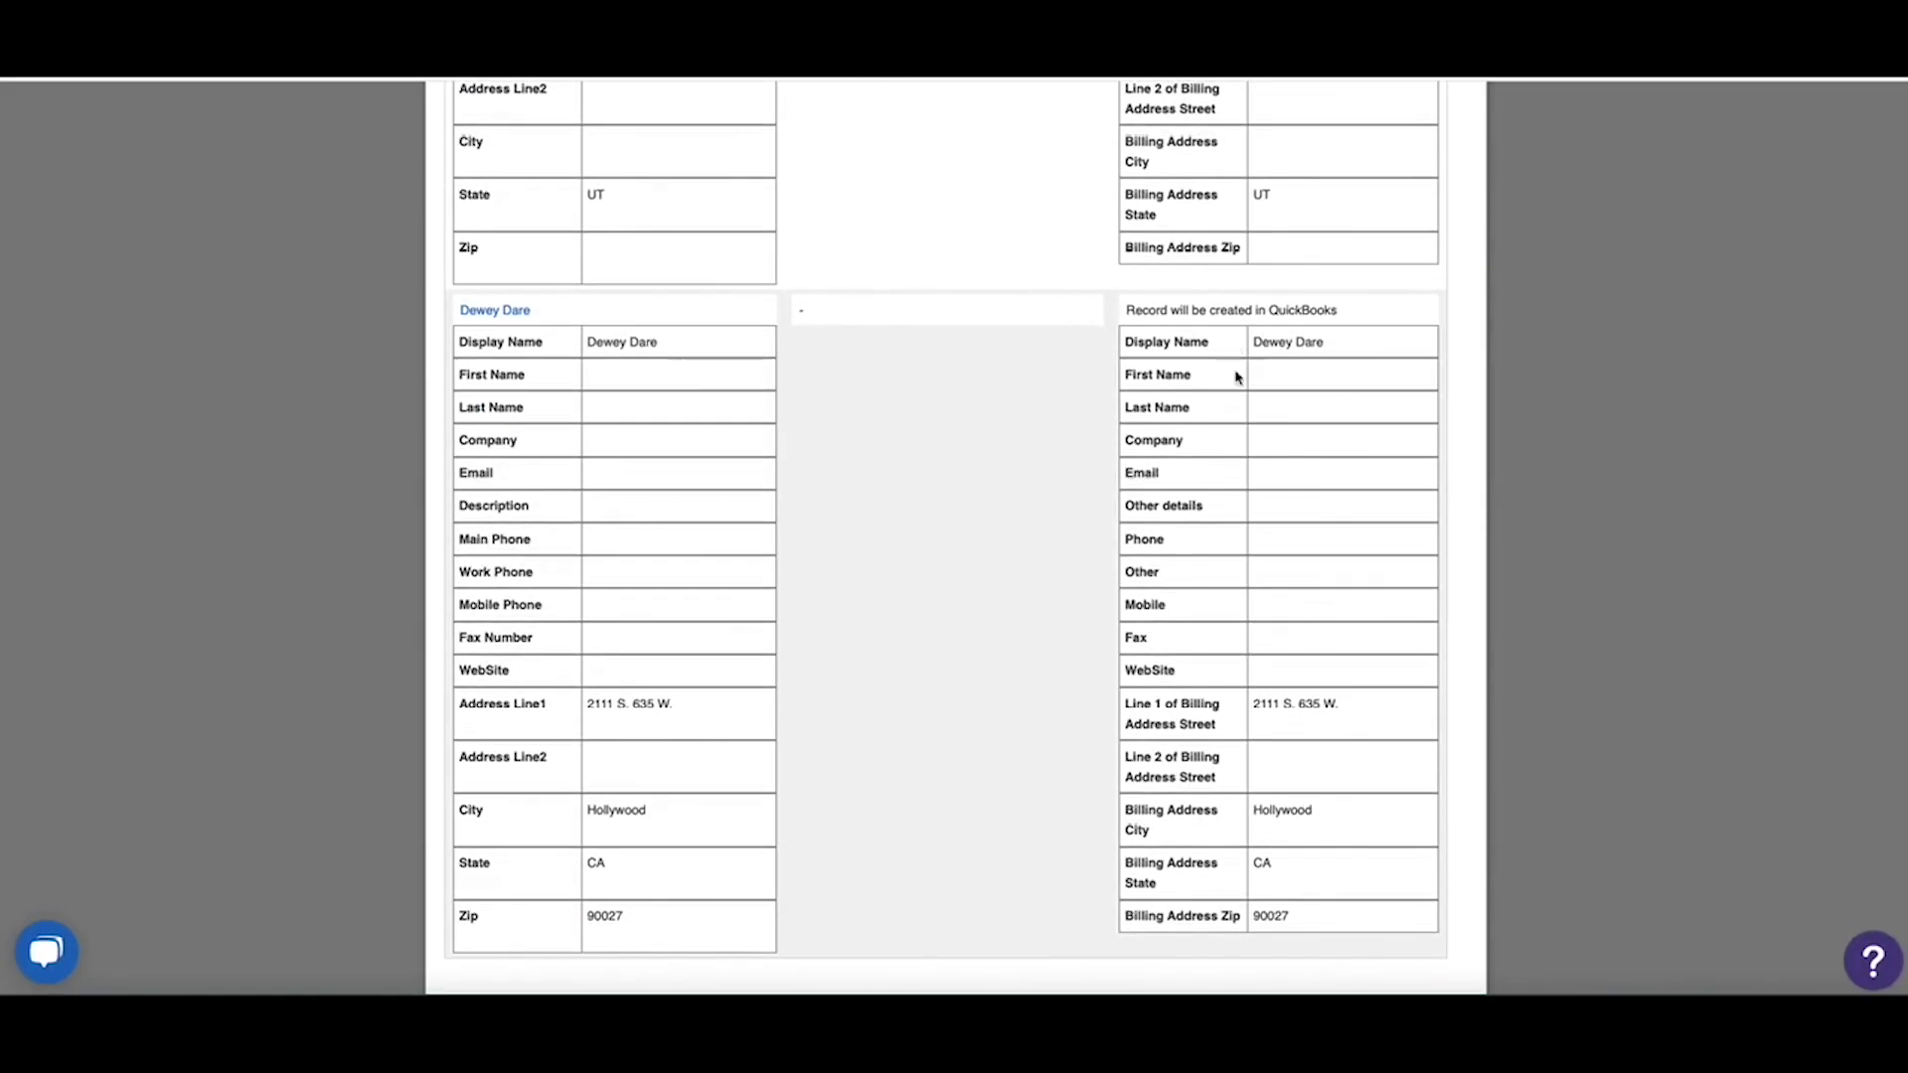
scroll(1159, 527, down, 20)
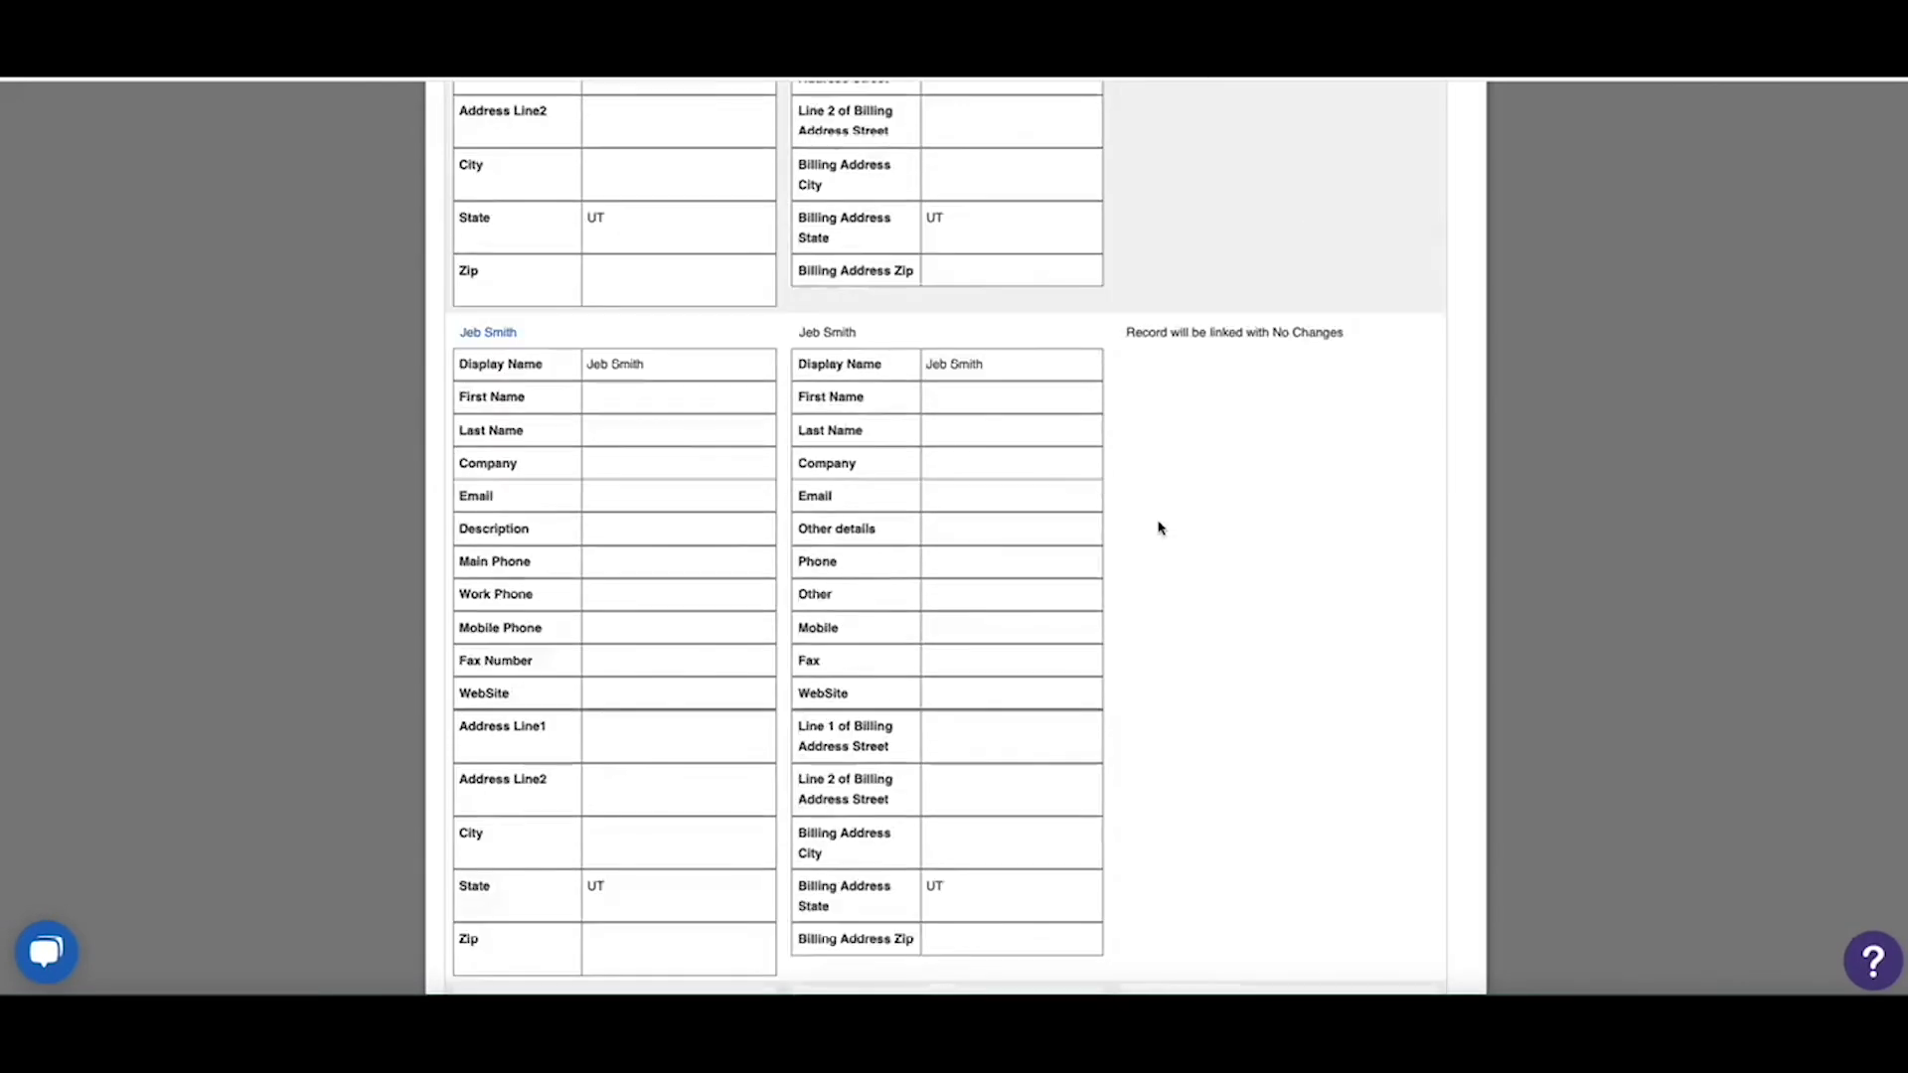
scroll(1159, 528, up, 20)
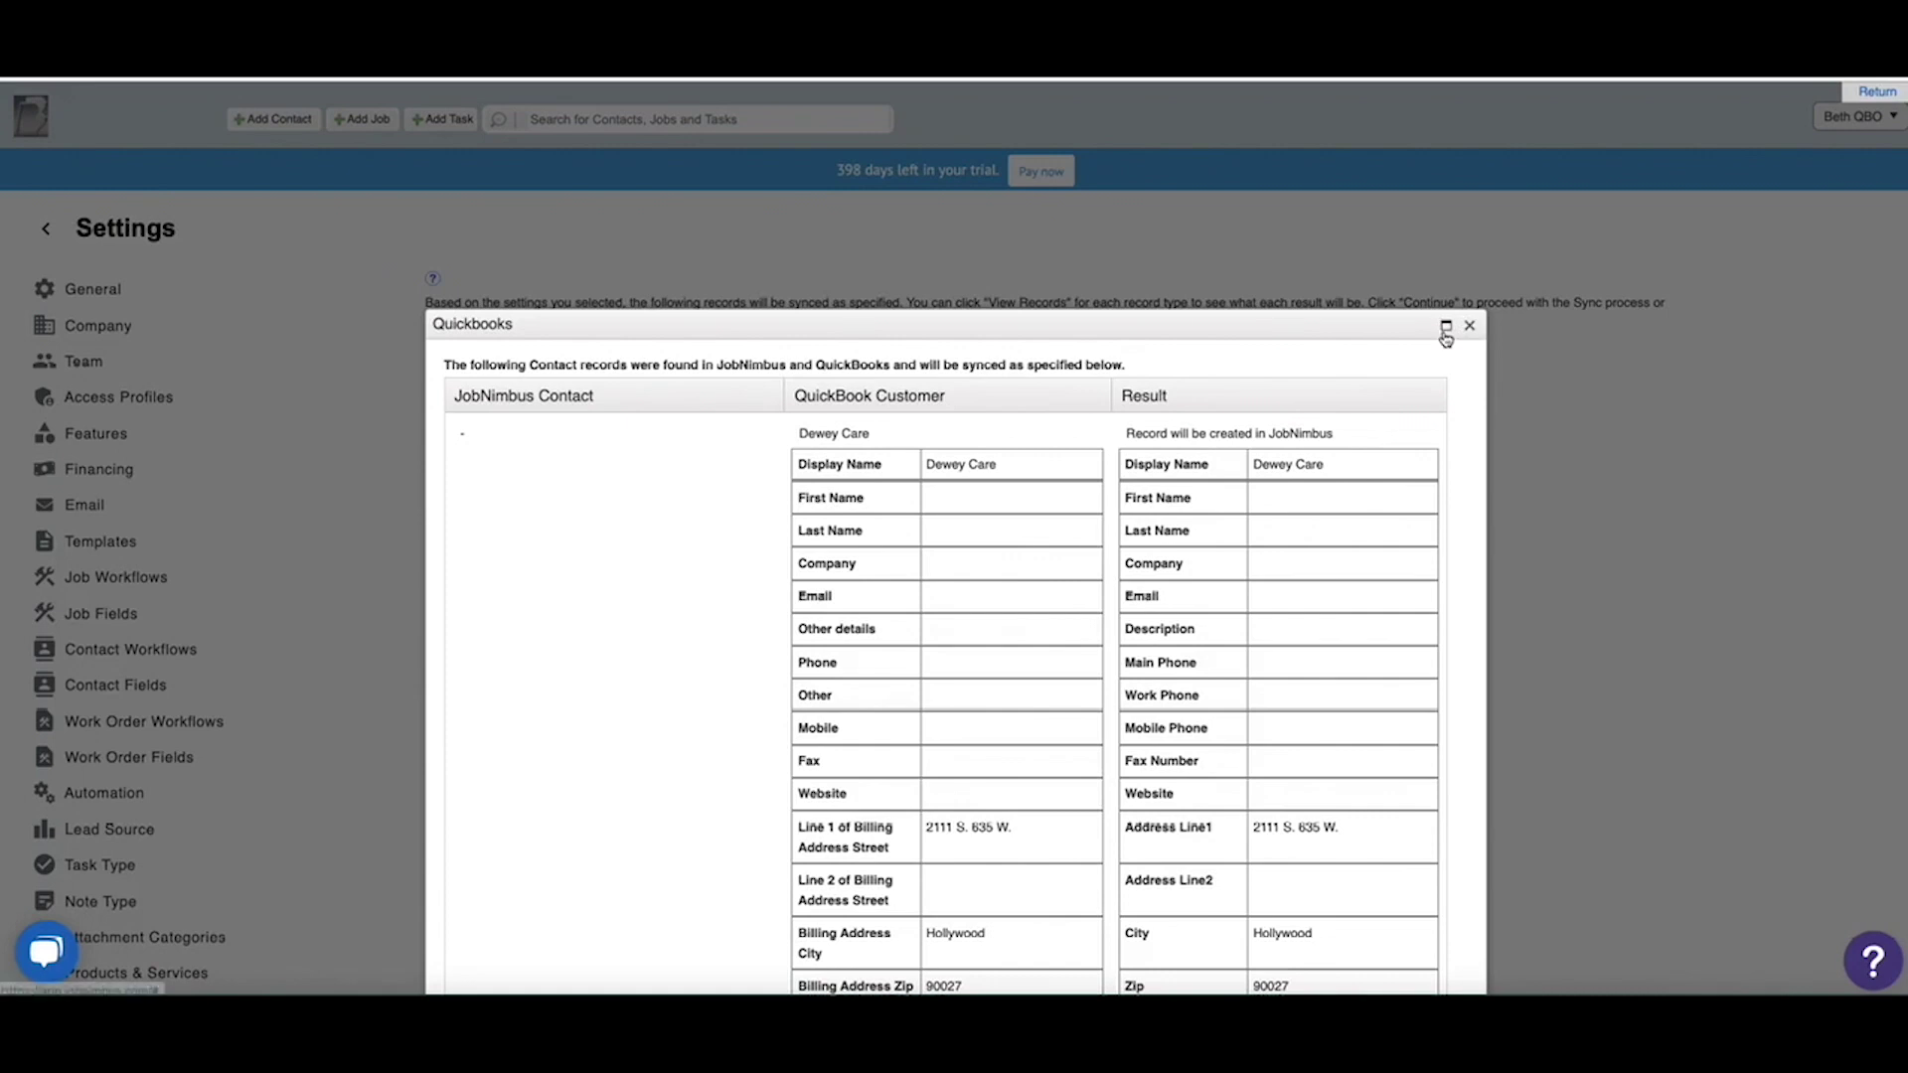
click(1469, 326)
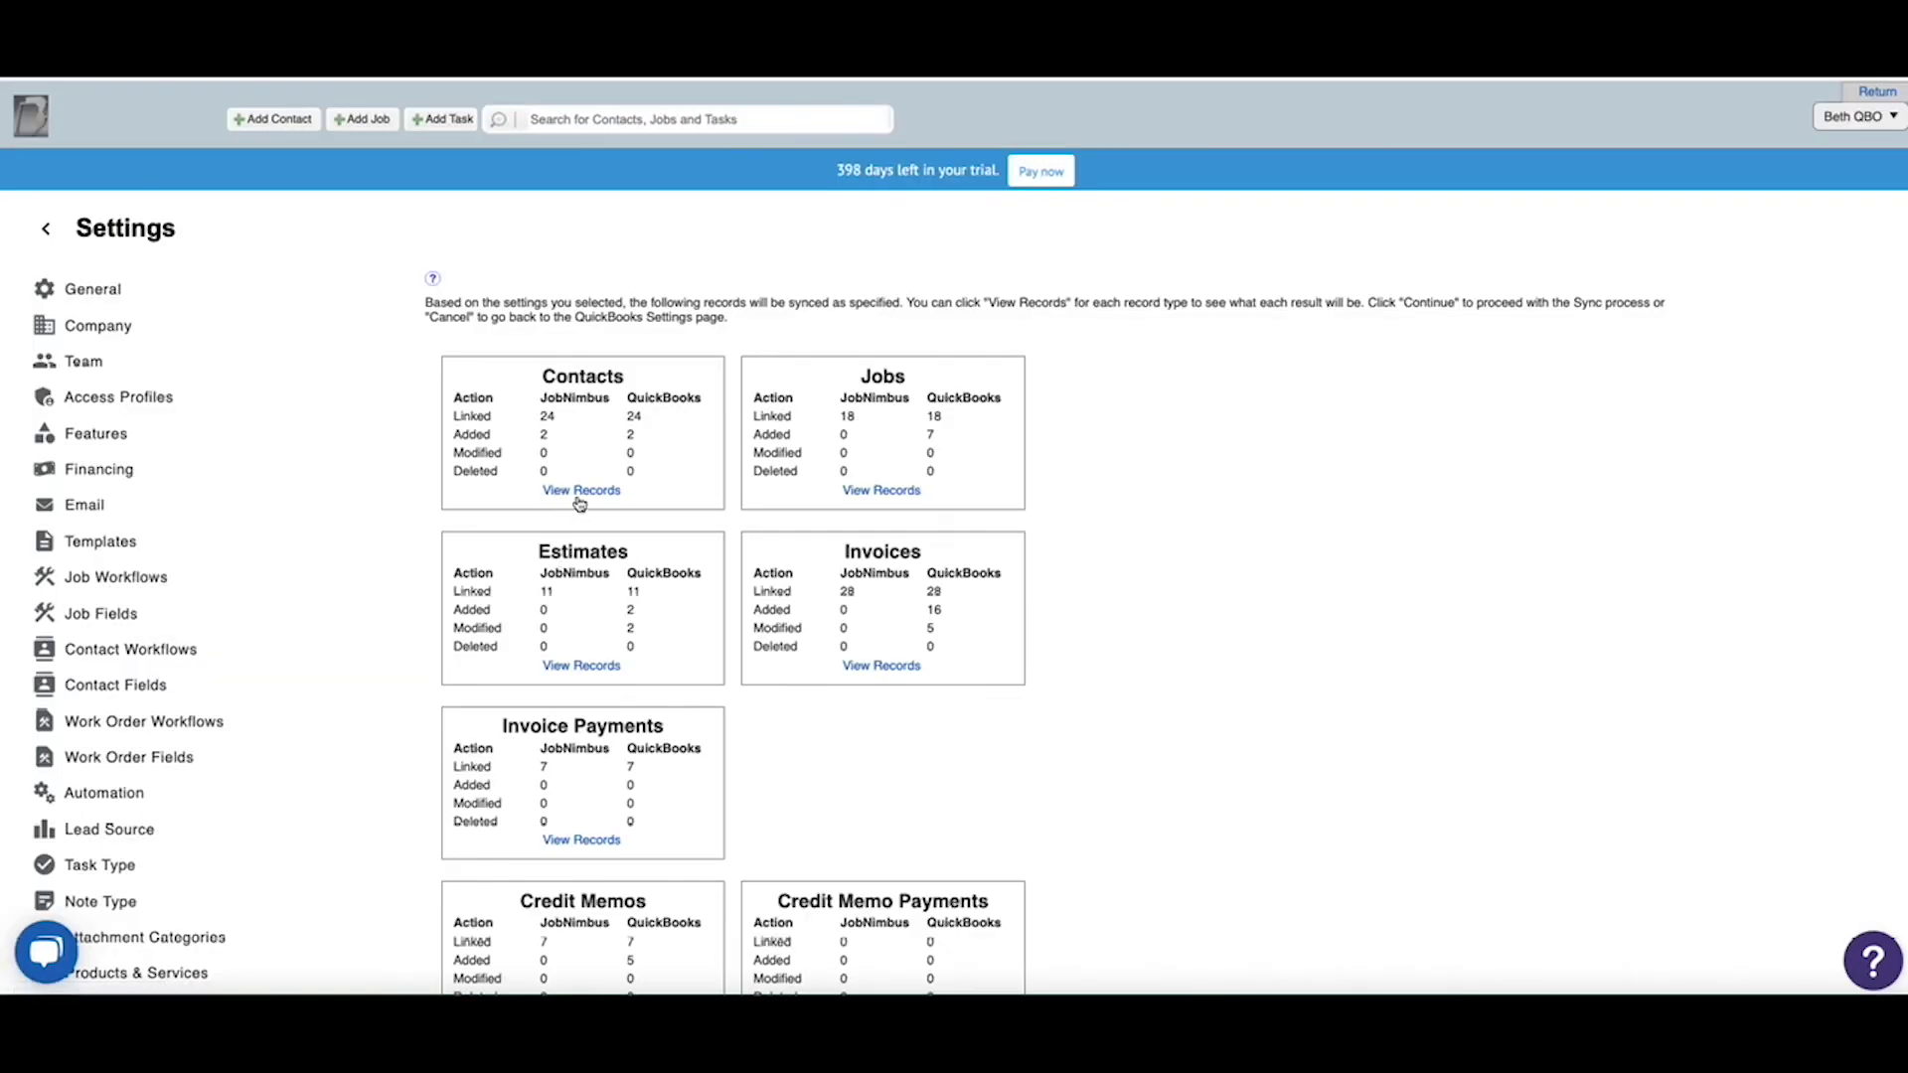
- Start the sync setup over and include Jobs, Estimates, Invoices, Credit Memos and Invoice Payments as record types
scroll(1159, 838, down, 4)
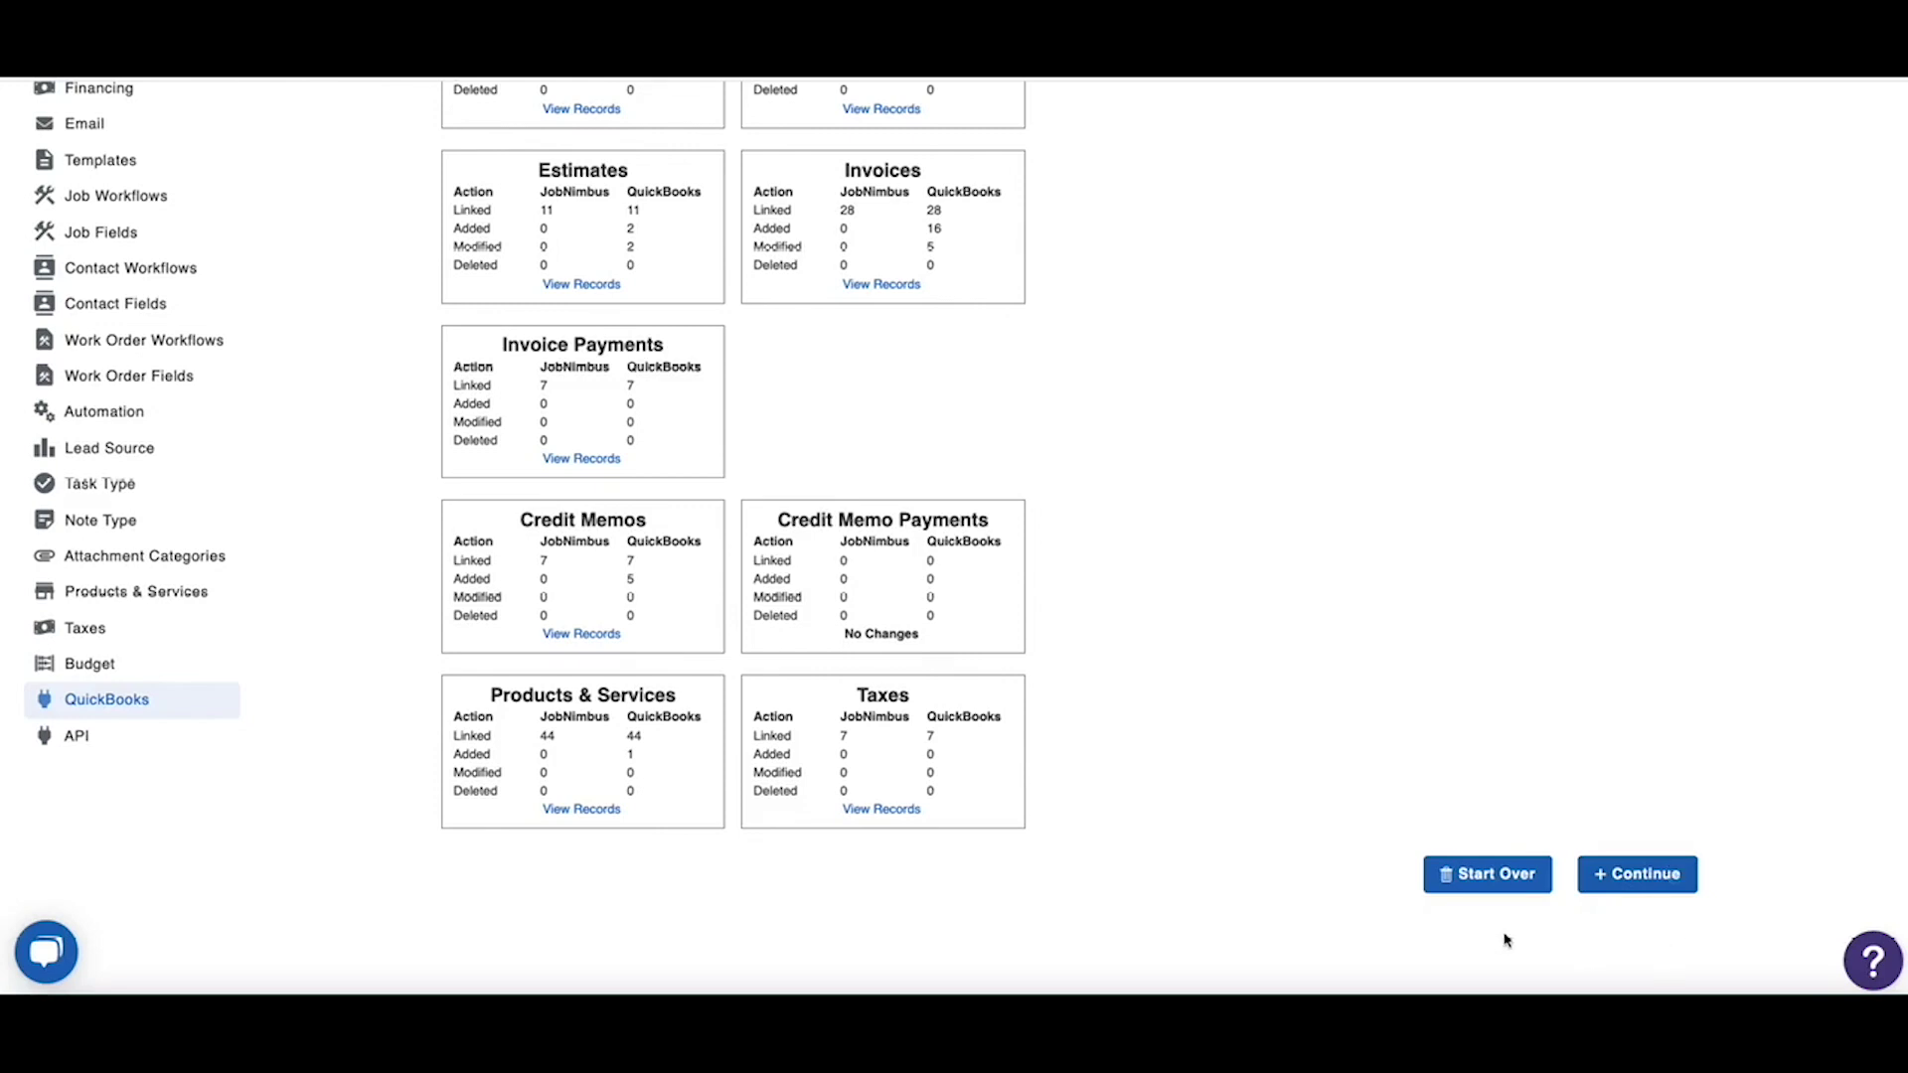
click(1485, 880)
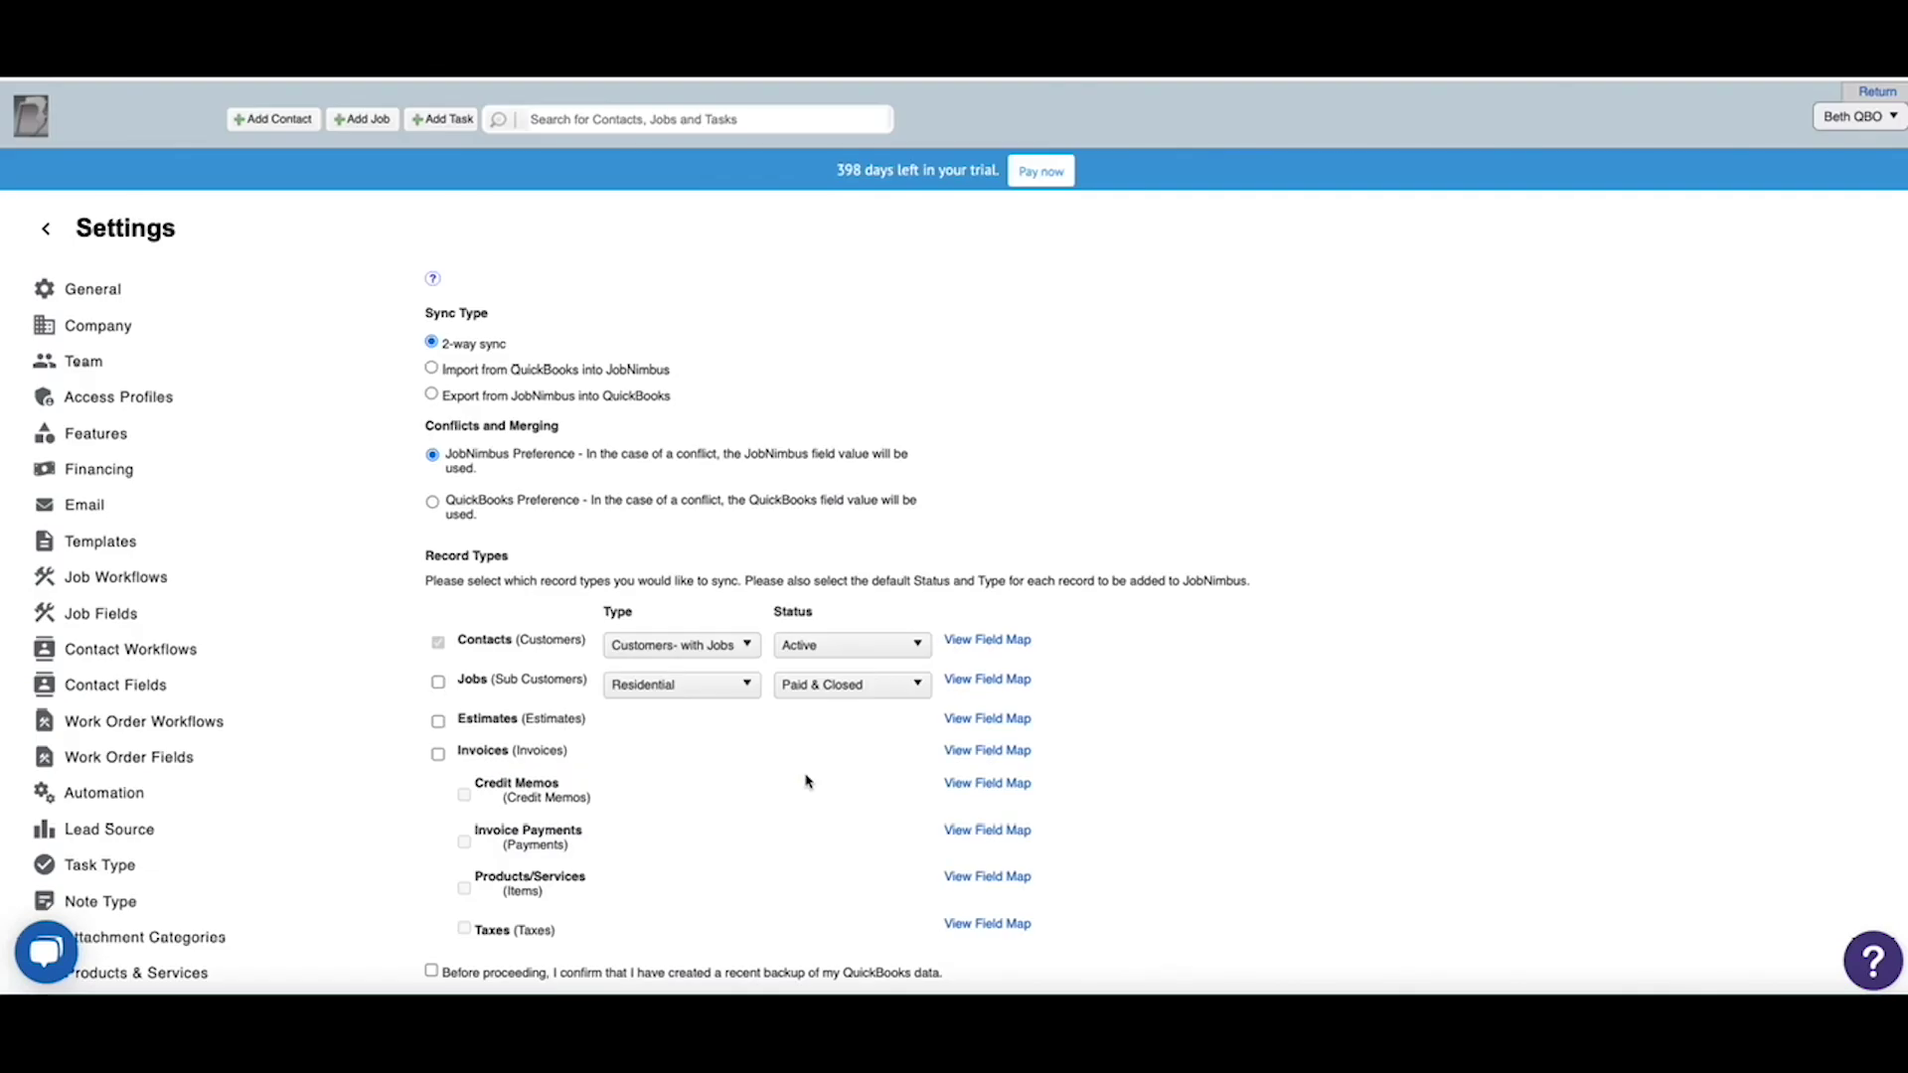
click(439, 682)
click(439, 721)
click(438, 754)
click(465, 795)
click(464, 843)
- Confirm that a recent backup of the QuickBooks data was created and enable the sync again
scroll(589, 843, down, 2)
click(432, 834)
click(707, 903)
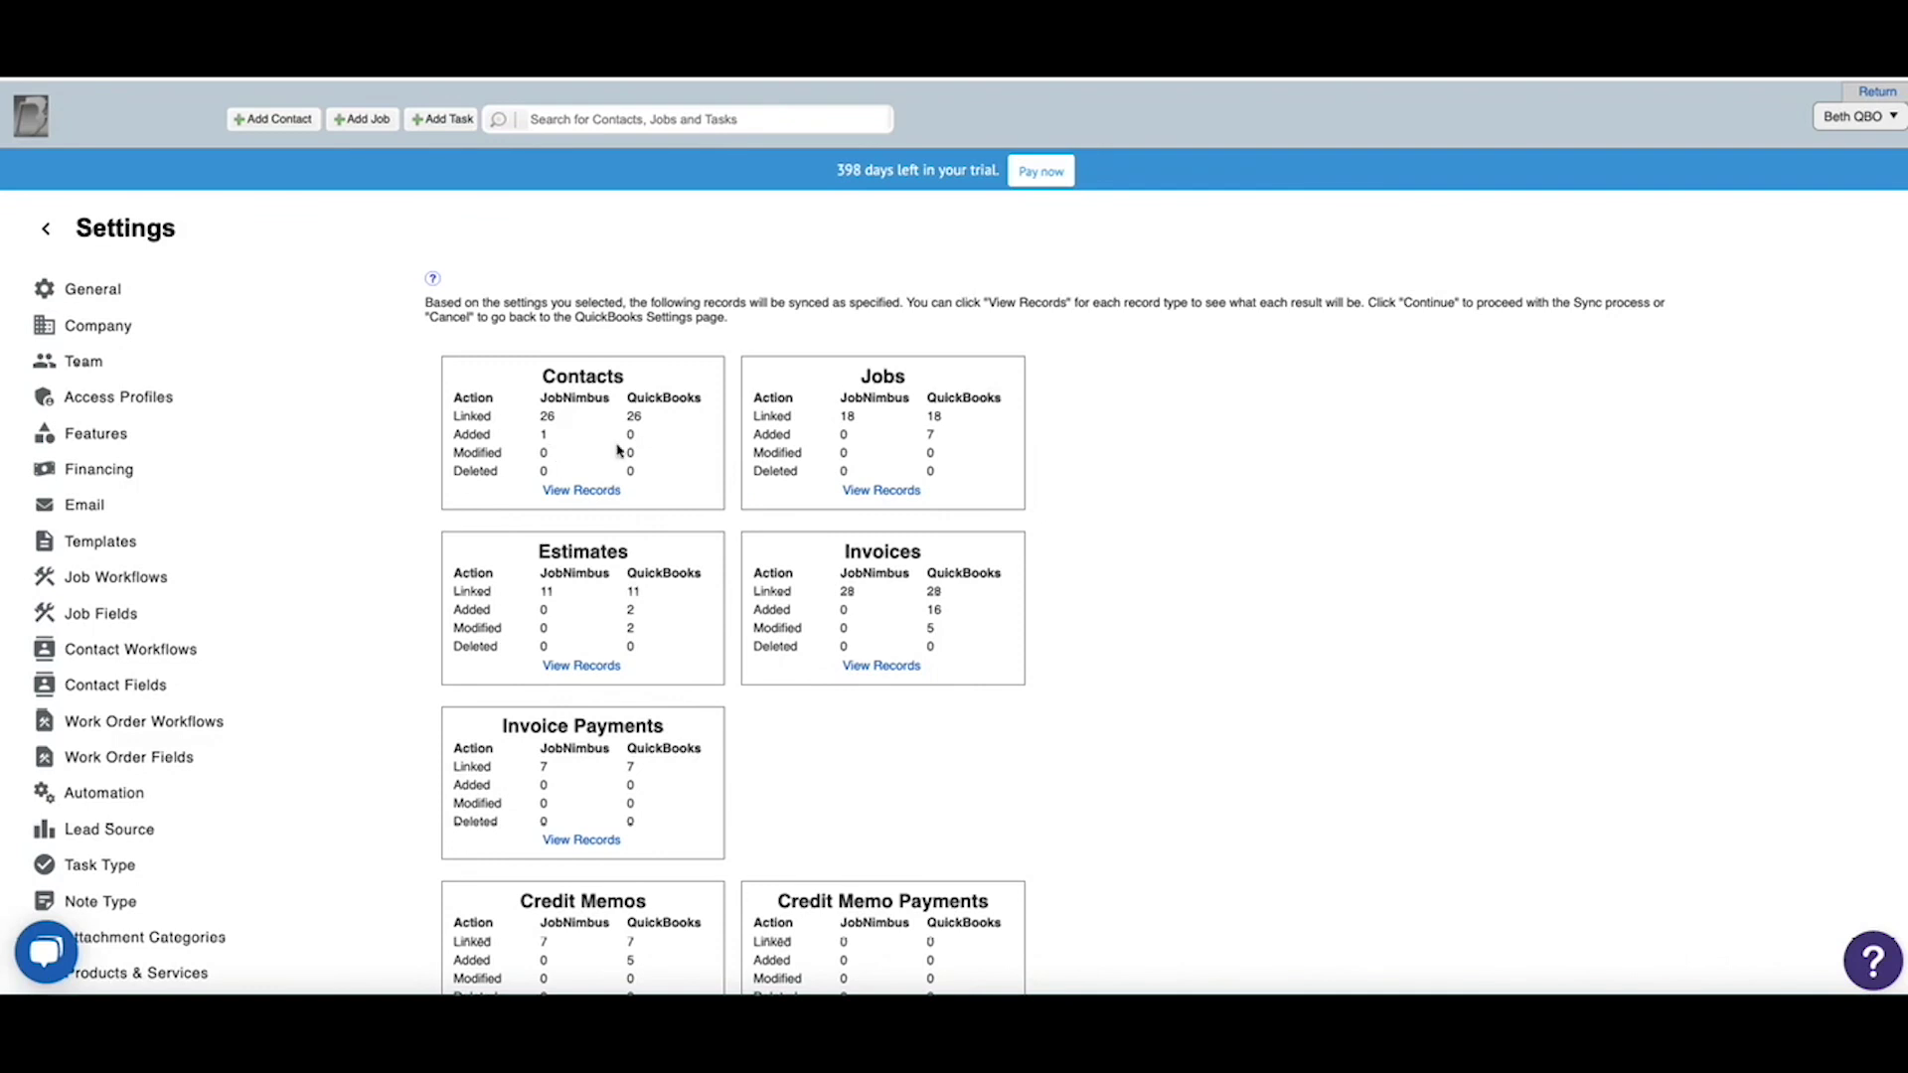
- Open the Contacts records from the new sync summary, check the results for the corrected contacts, and close the view
click(613, 492)
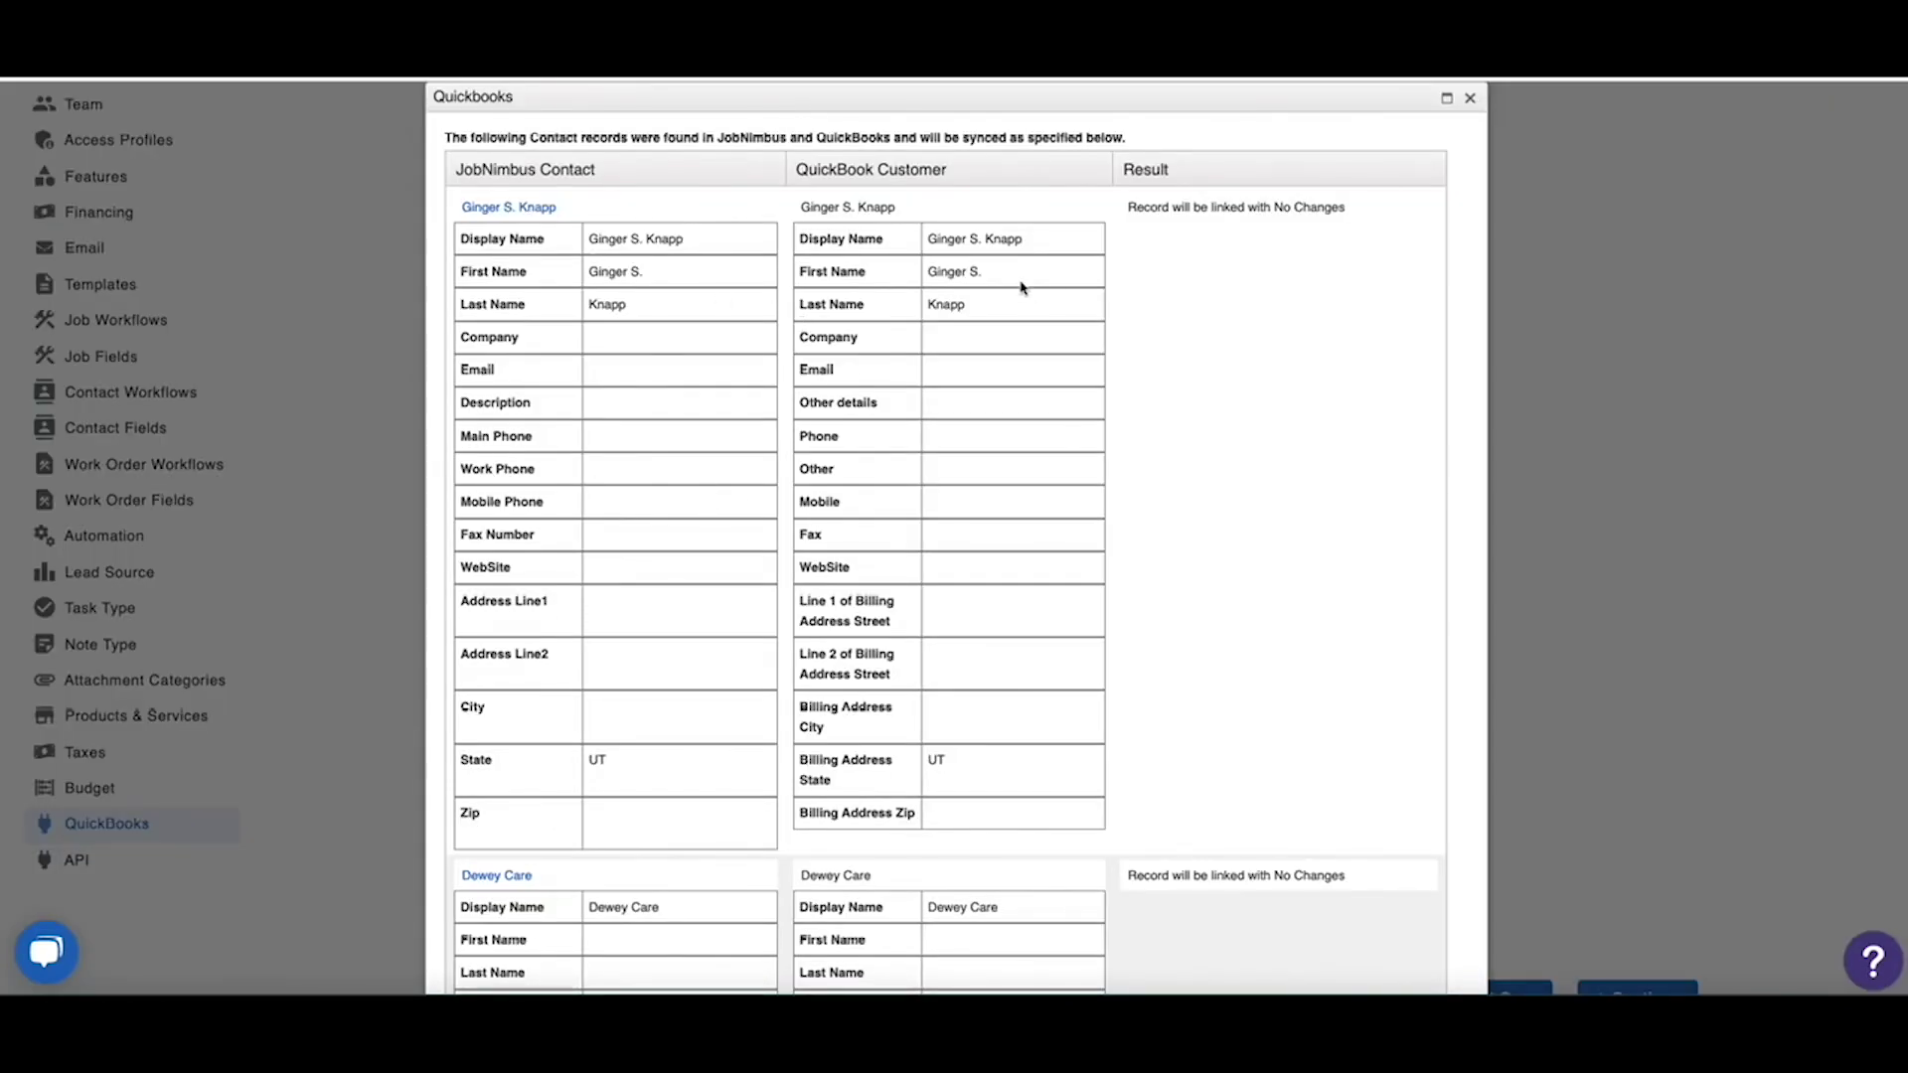
scroll(1287, 278, down, 2)
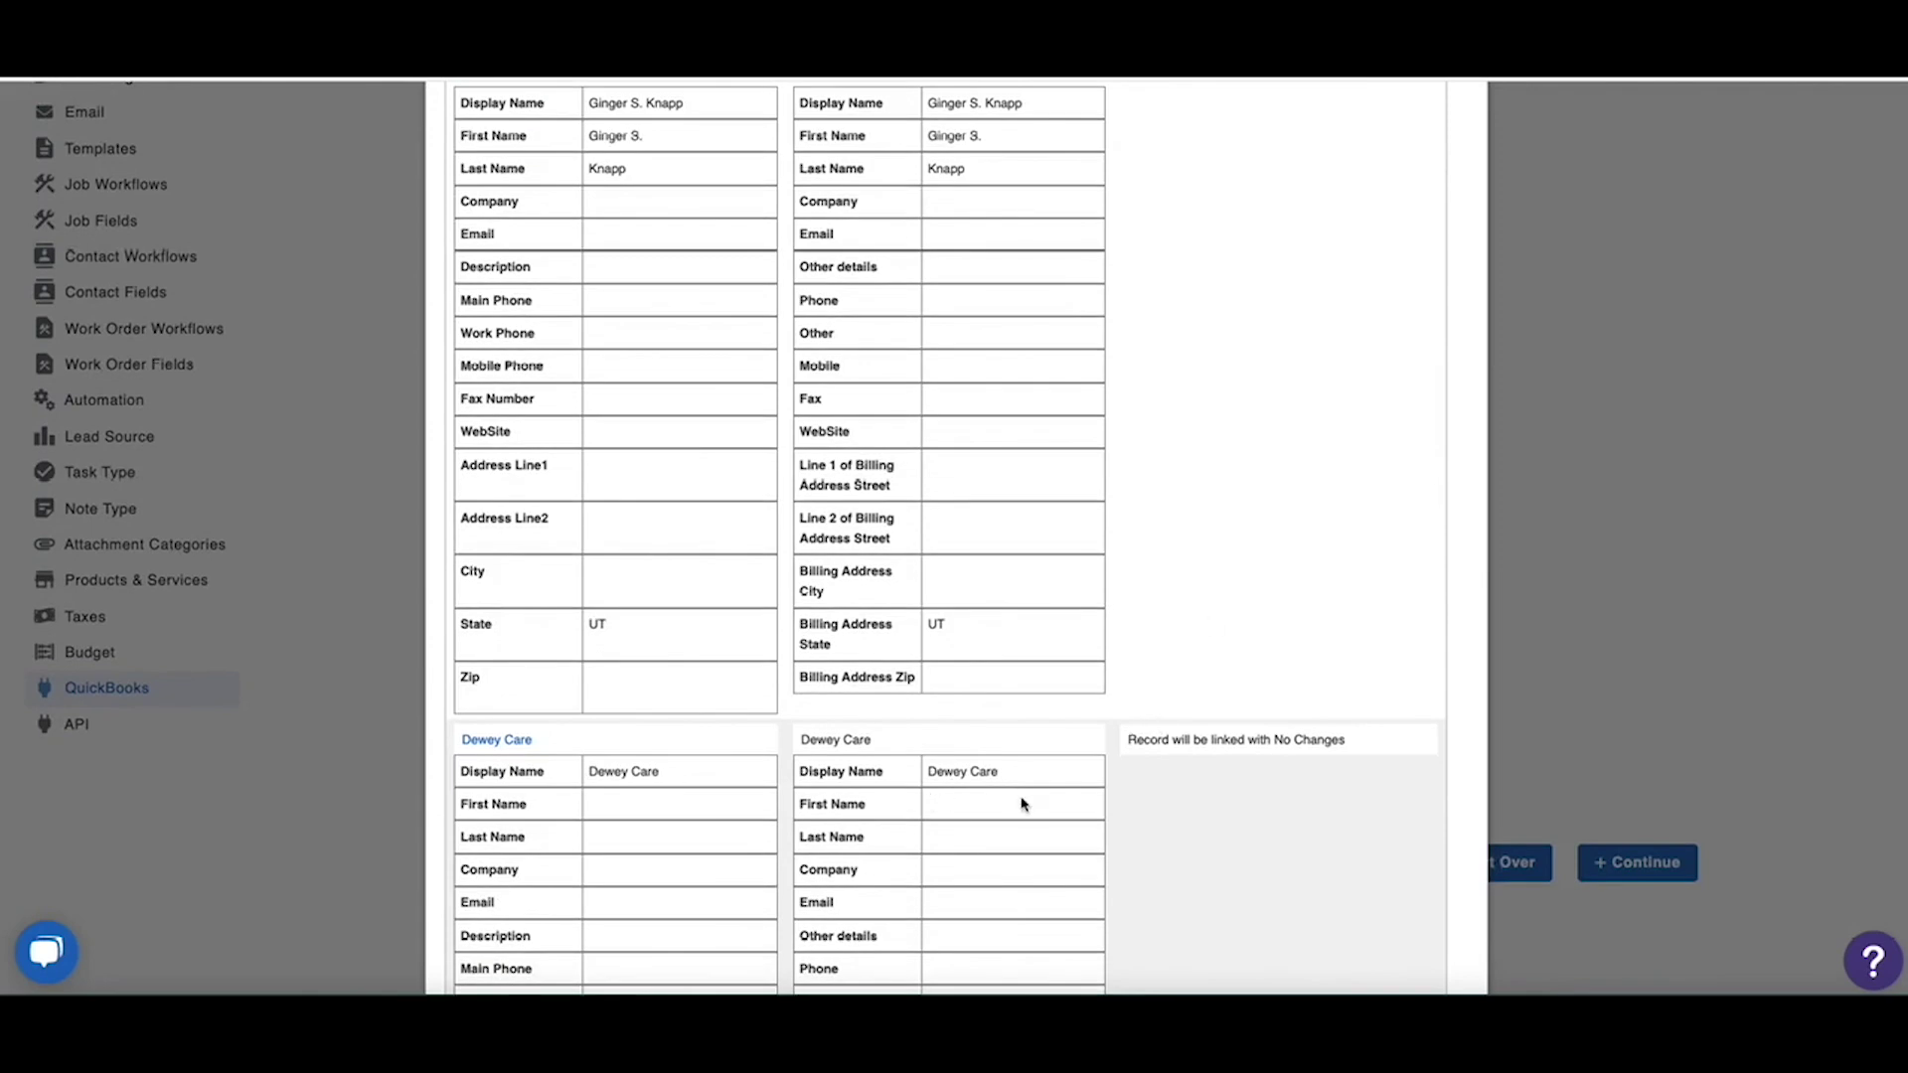
scroll(1034, 795, up, 5)
click(1470, 358)
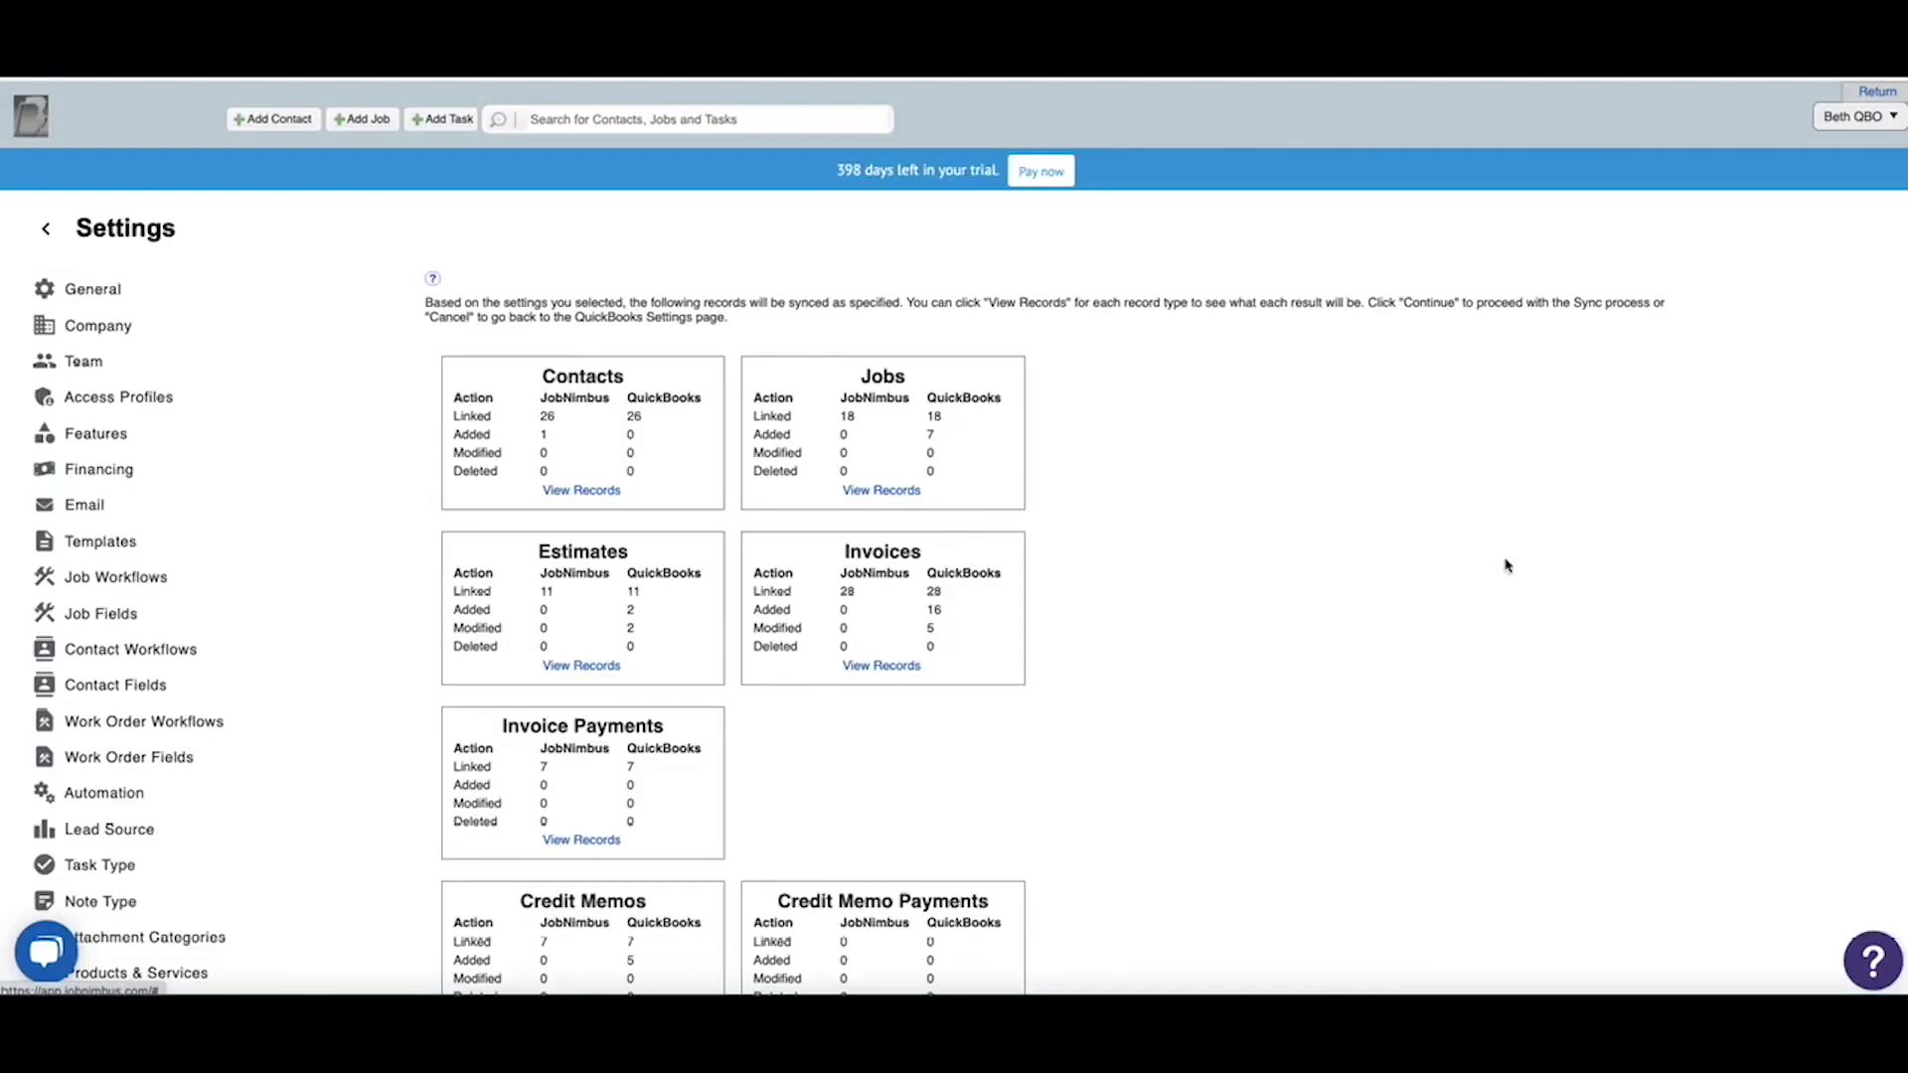
- Review the sync summary for all record types and continue with the sync process
scroll(1342, 587, down, 4)
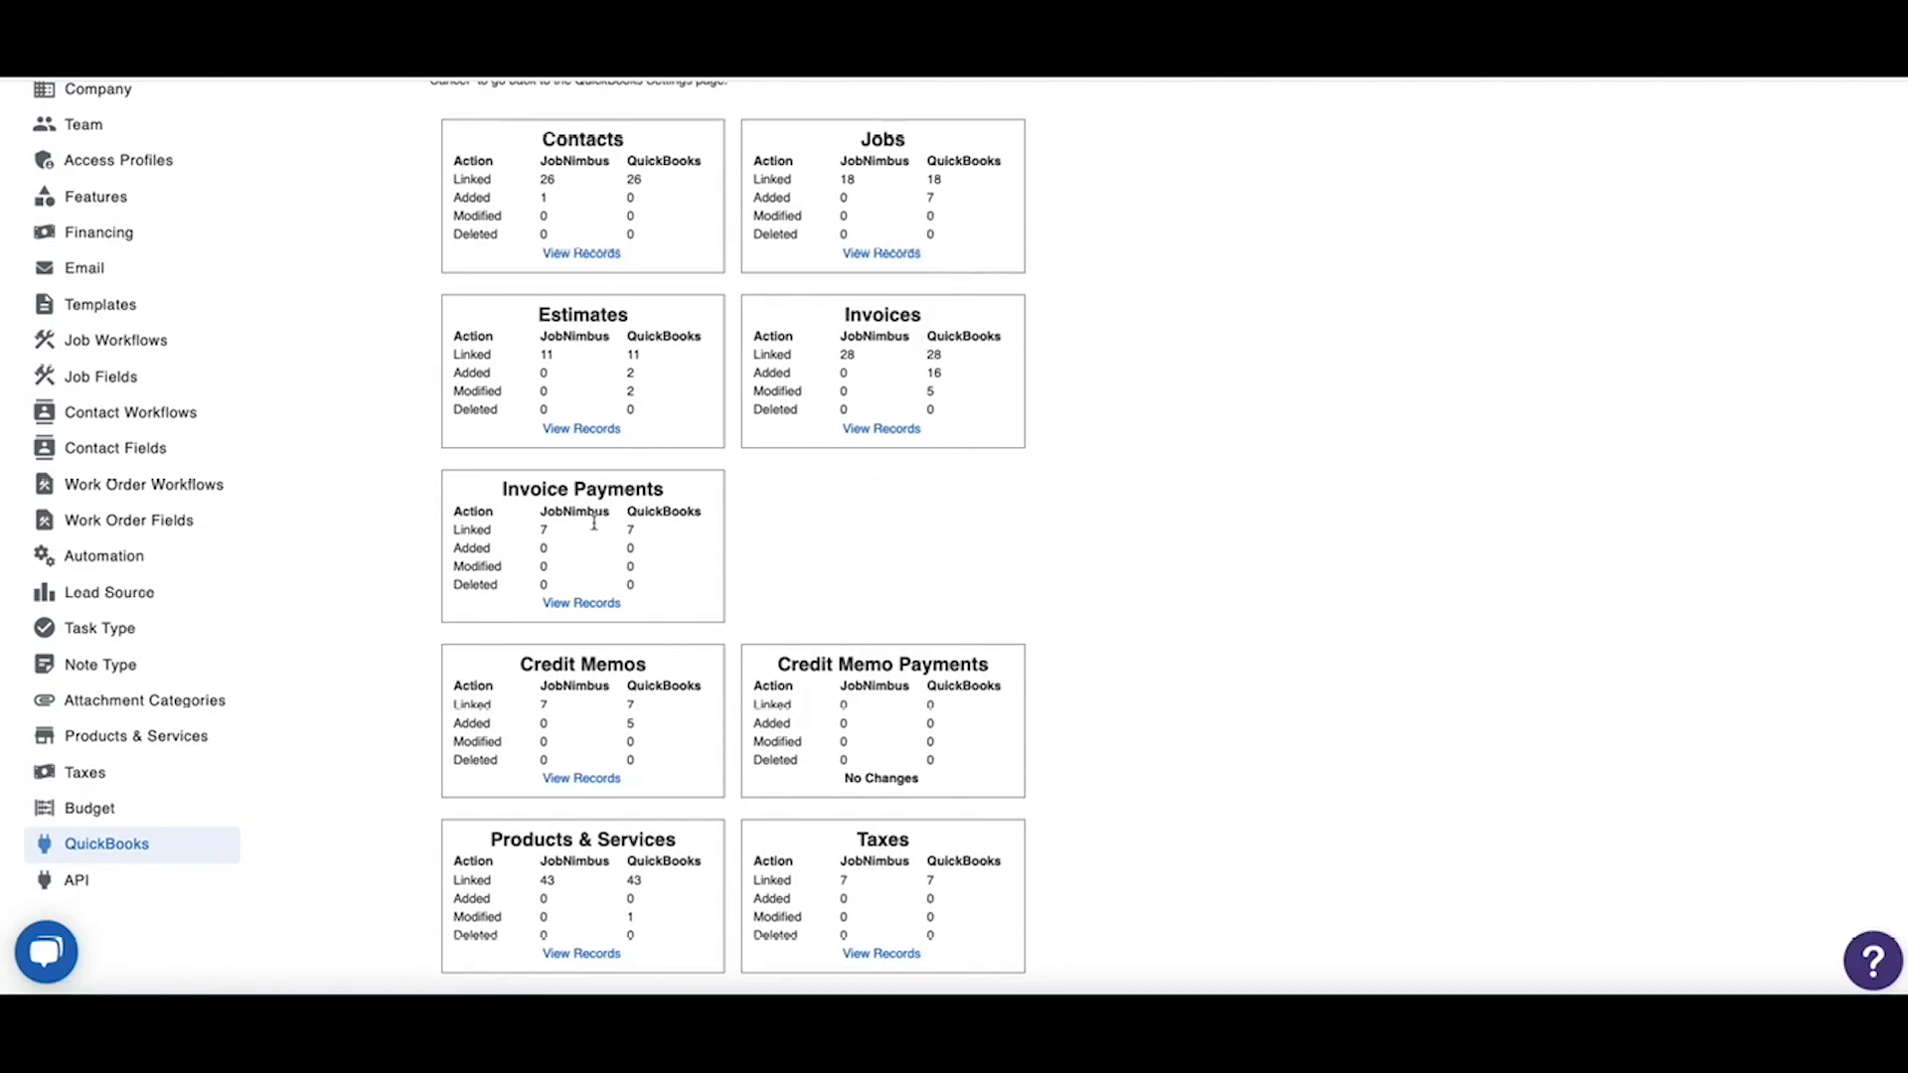
scroll(608, 632, down, 1)
scroll(841, 302, up, 1)
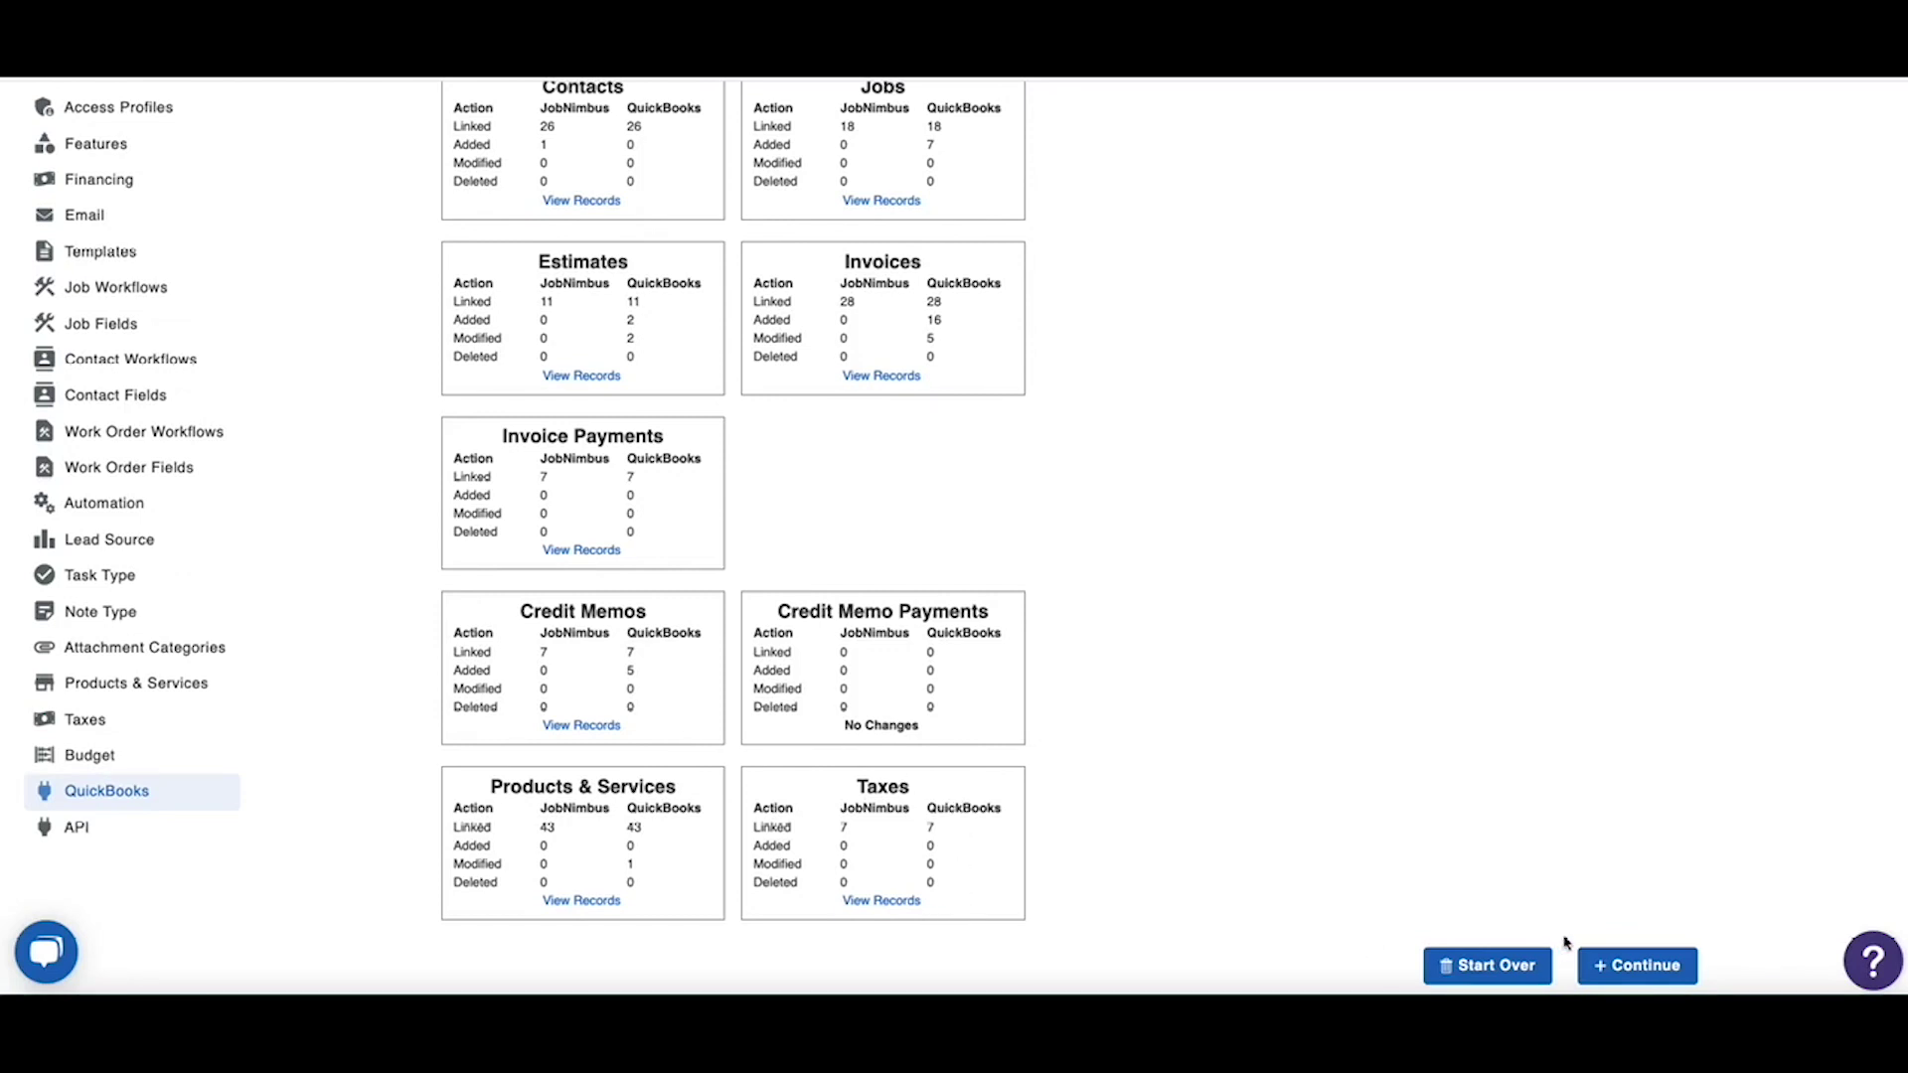
click(1641, 977)
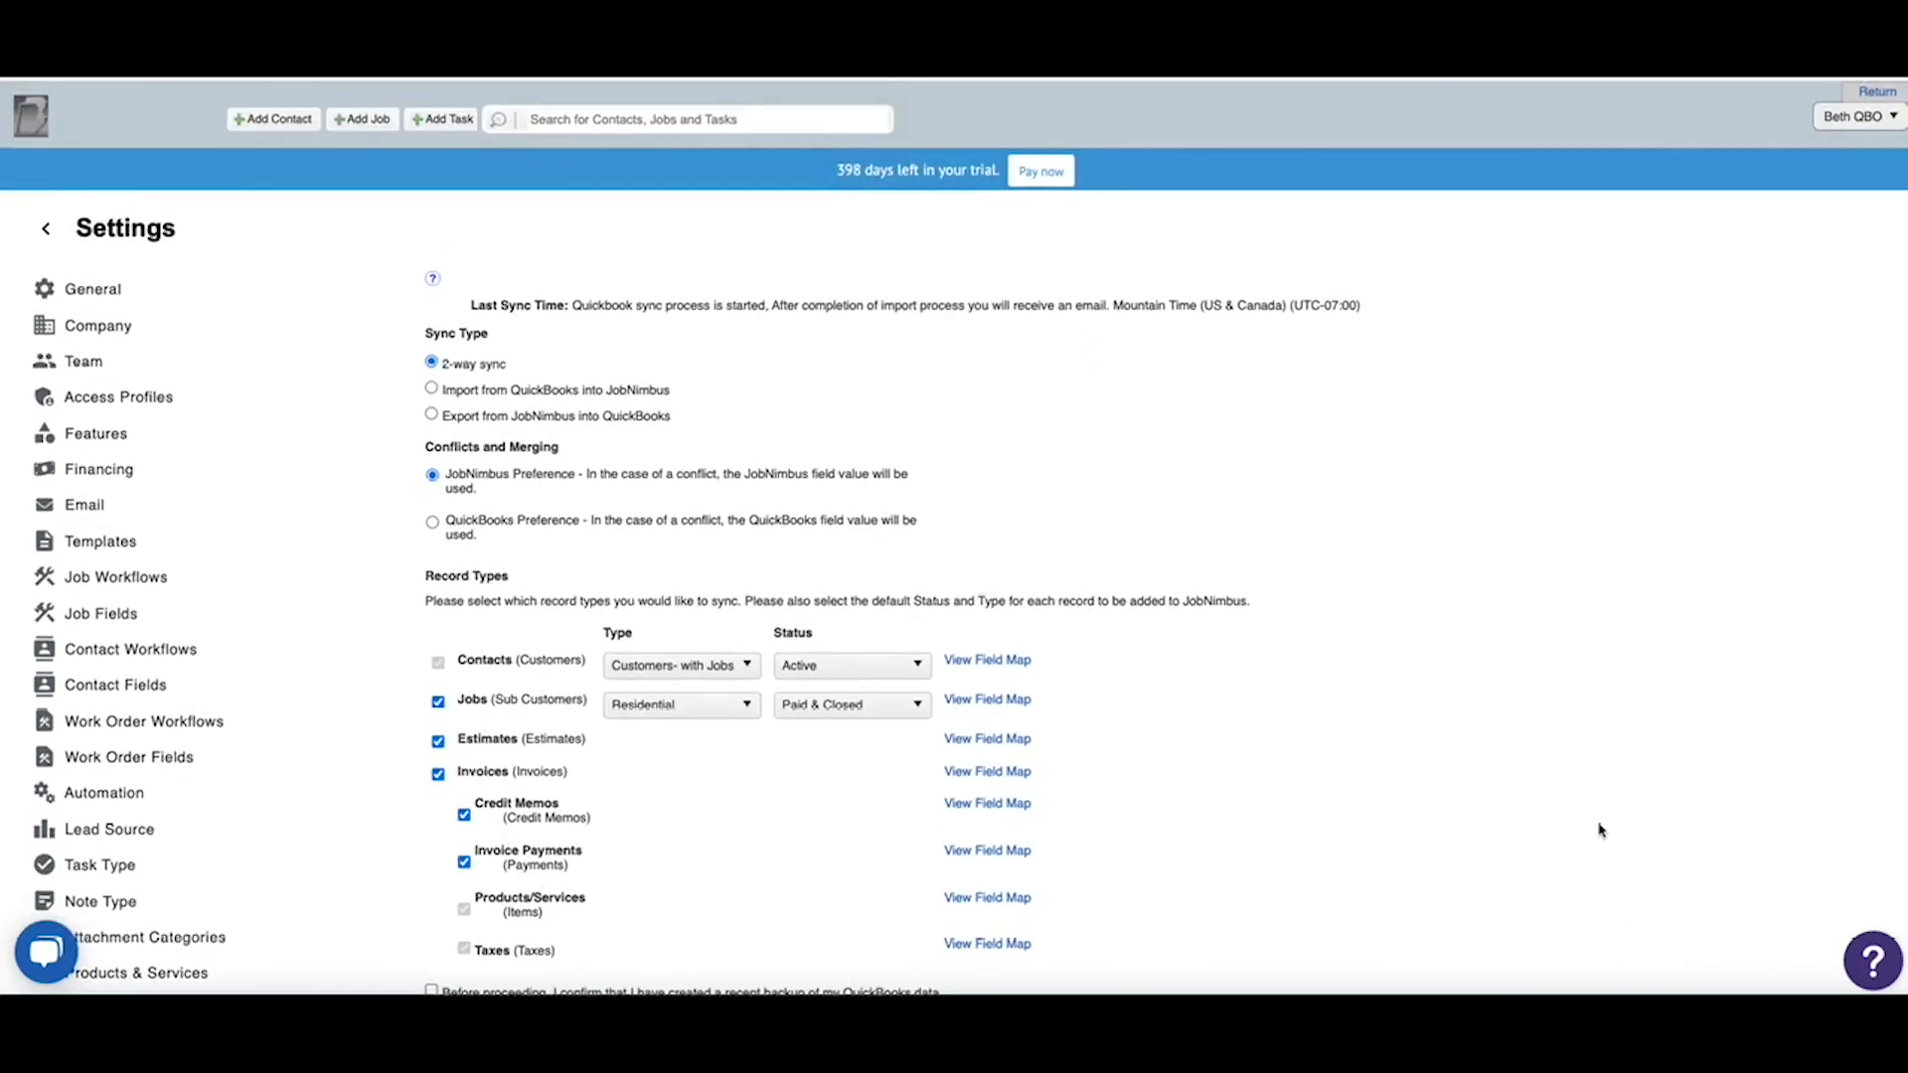
- Open the QuickBooks sync errors and examine the error reported for each record
scroll(832, 697, down, 2)
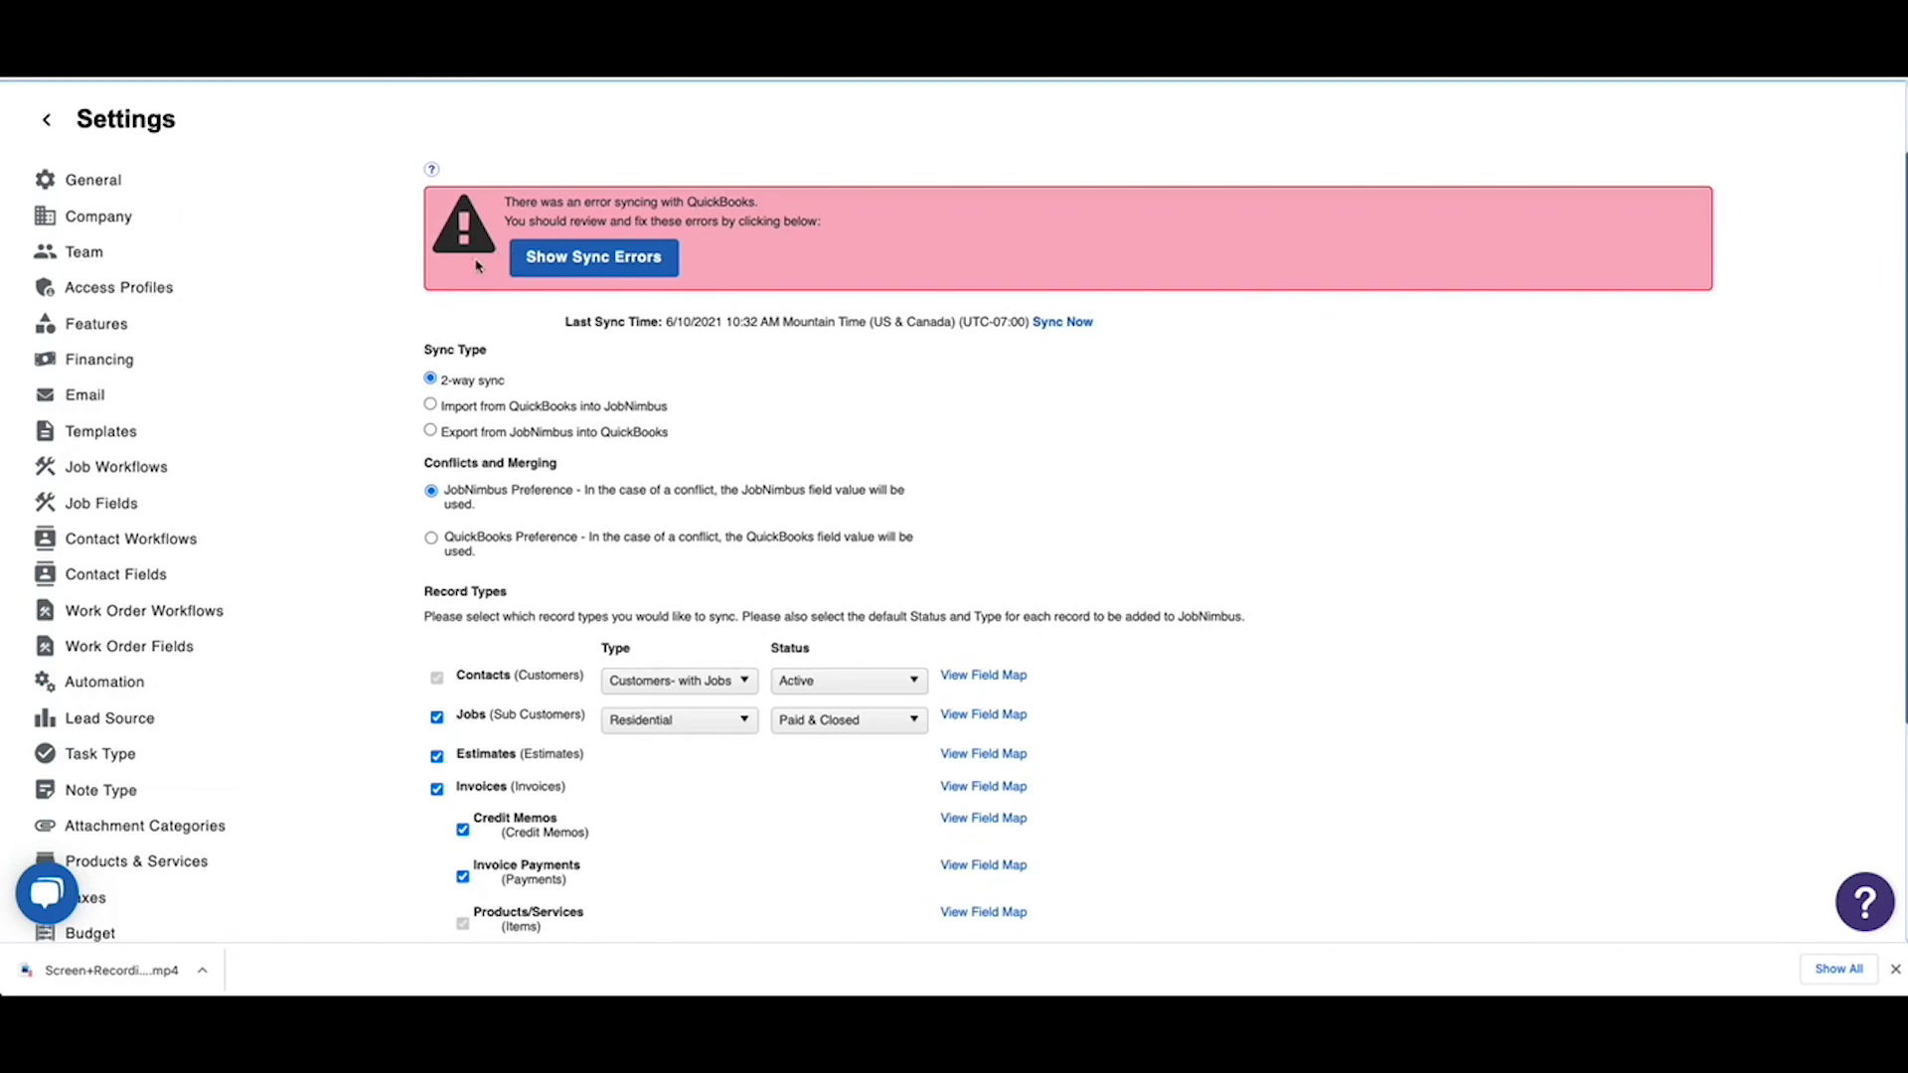
scroll(902, 379, down, 1)
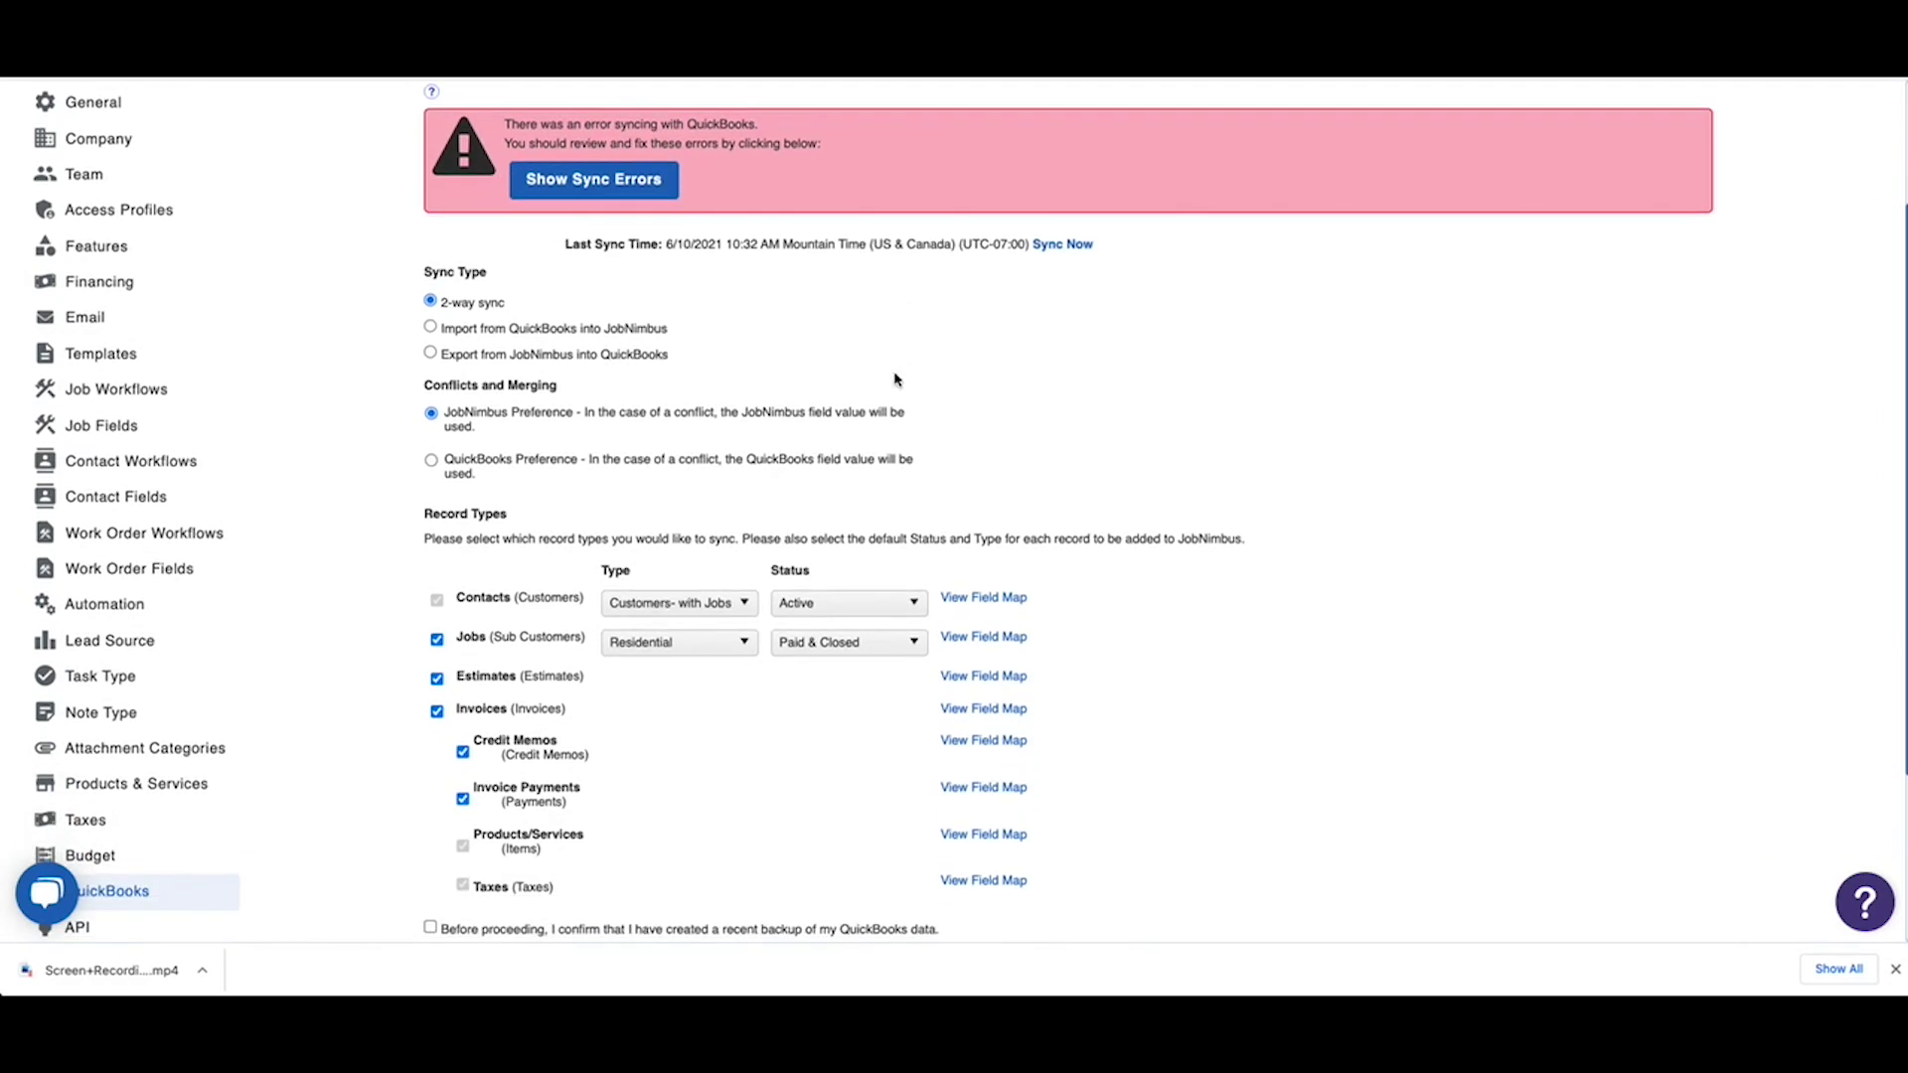
click(637, 193)
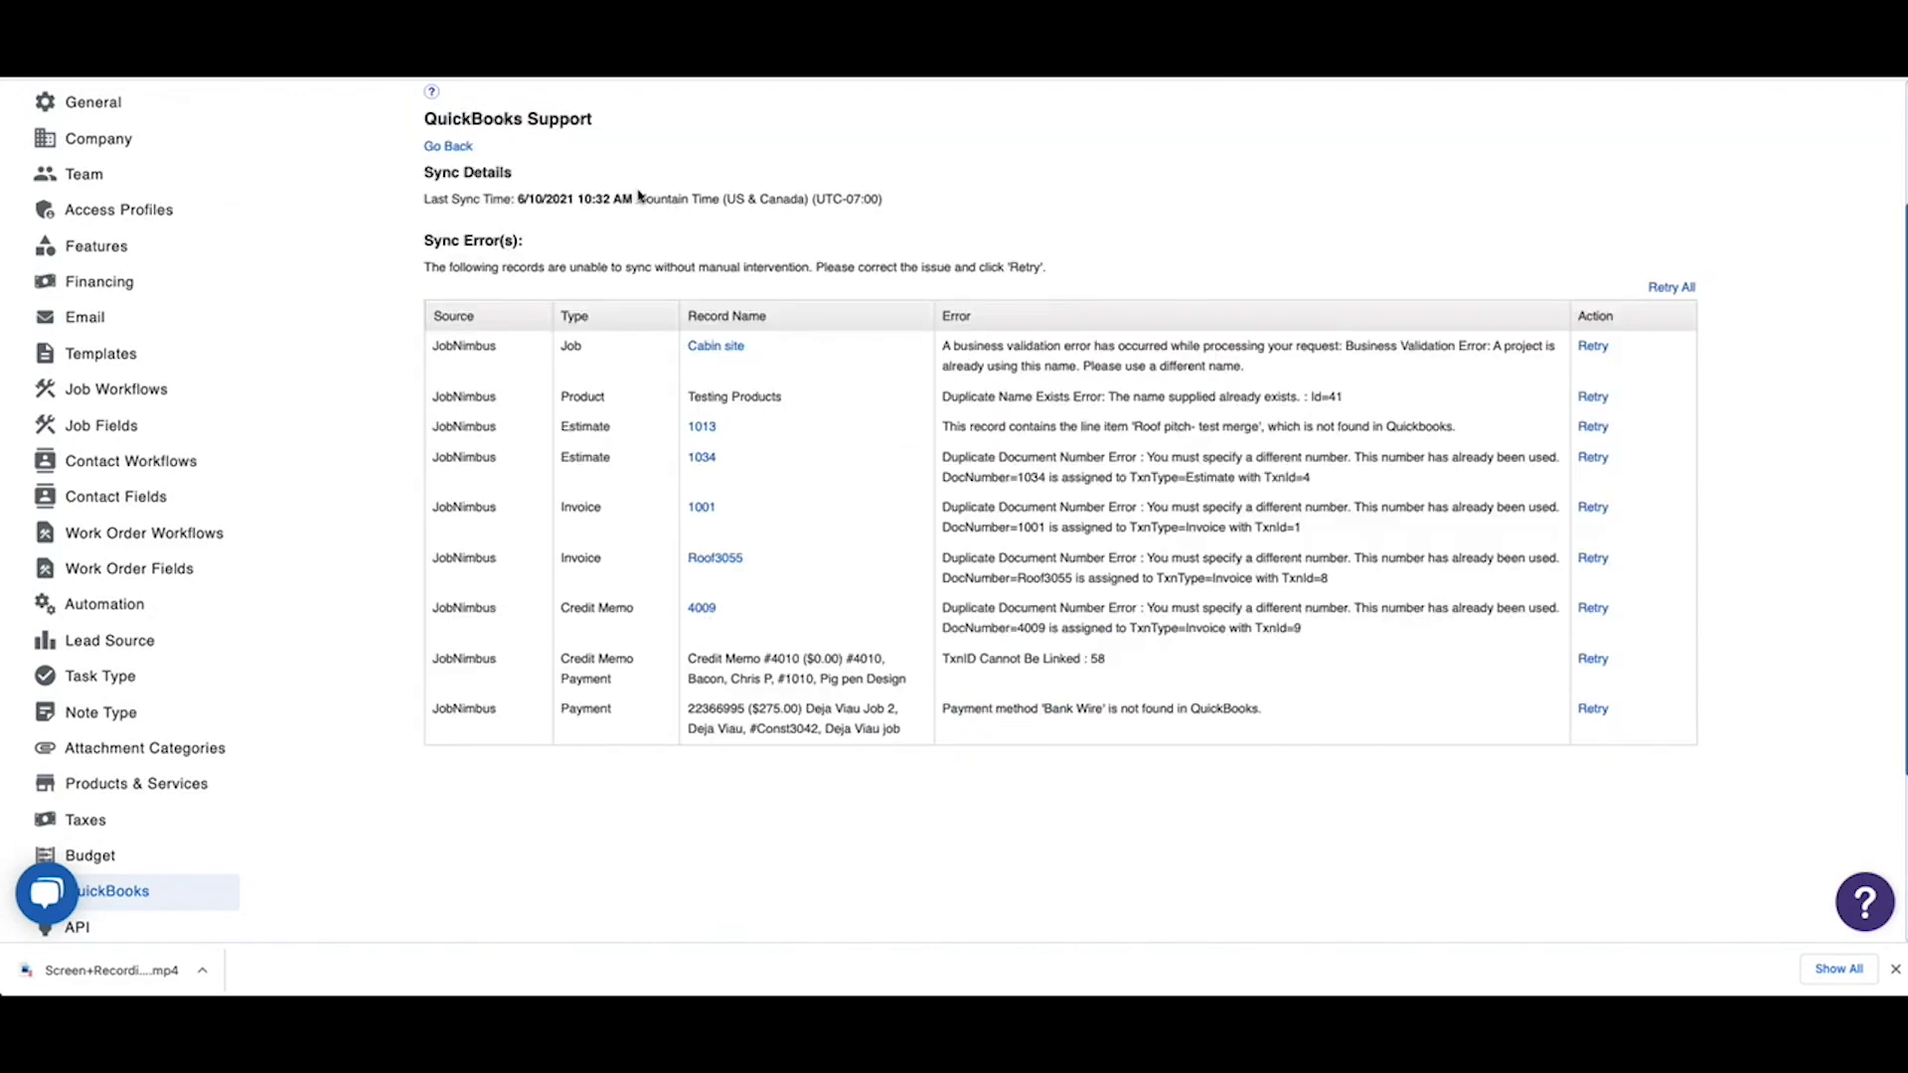
scroll(653, 336, up, 1)
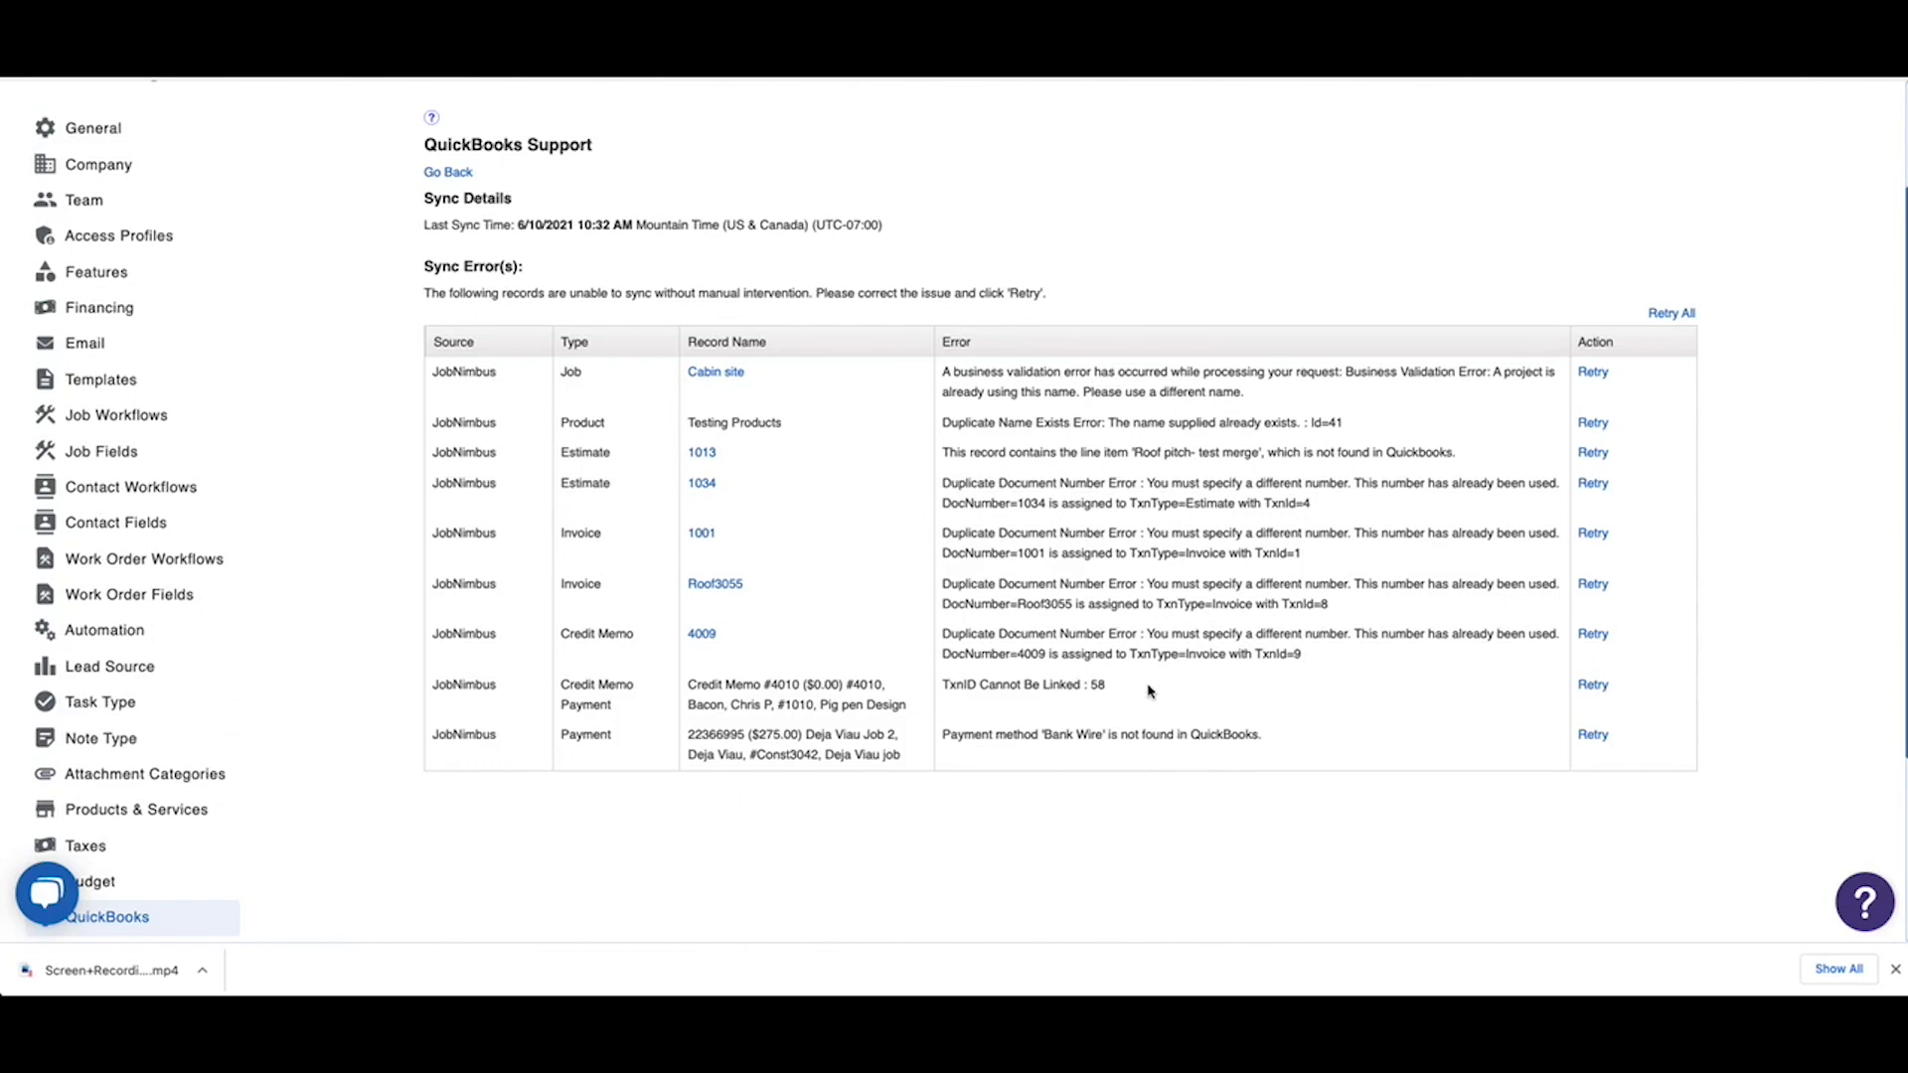
scroll(1147, 689, down, 1)
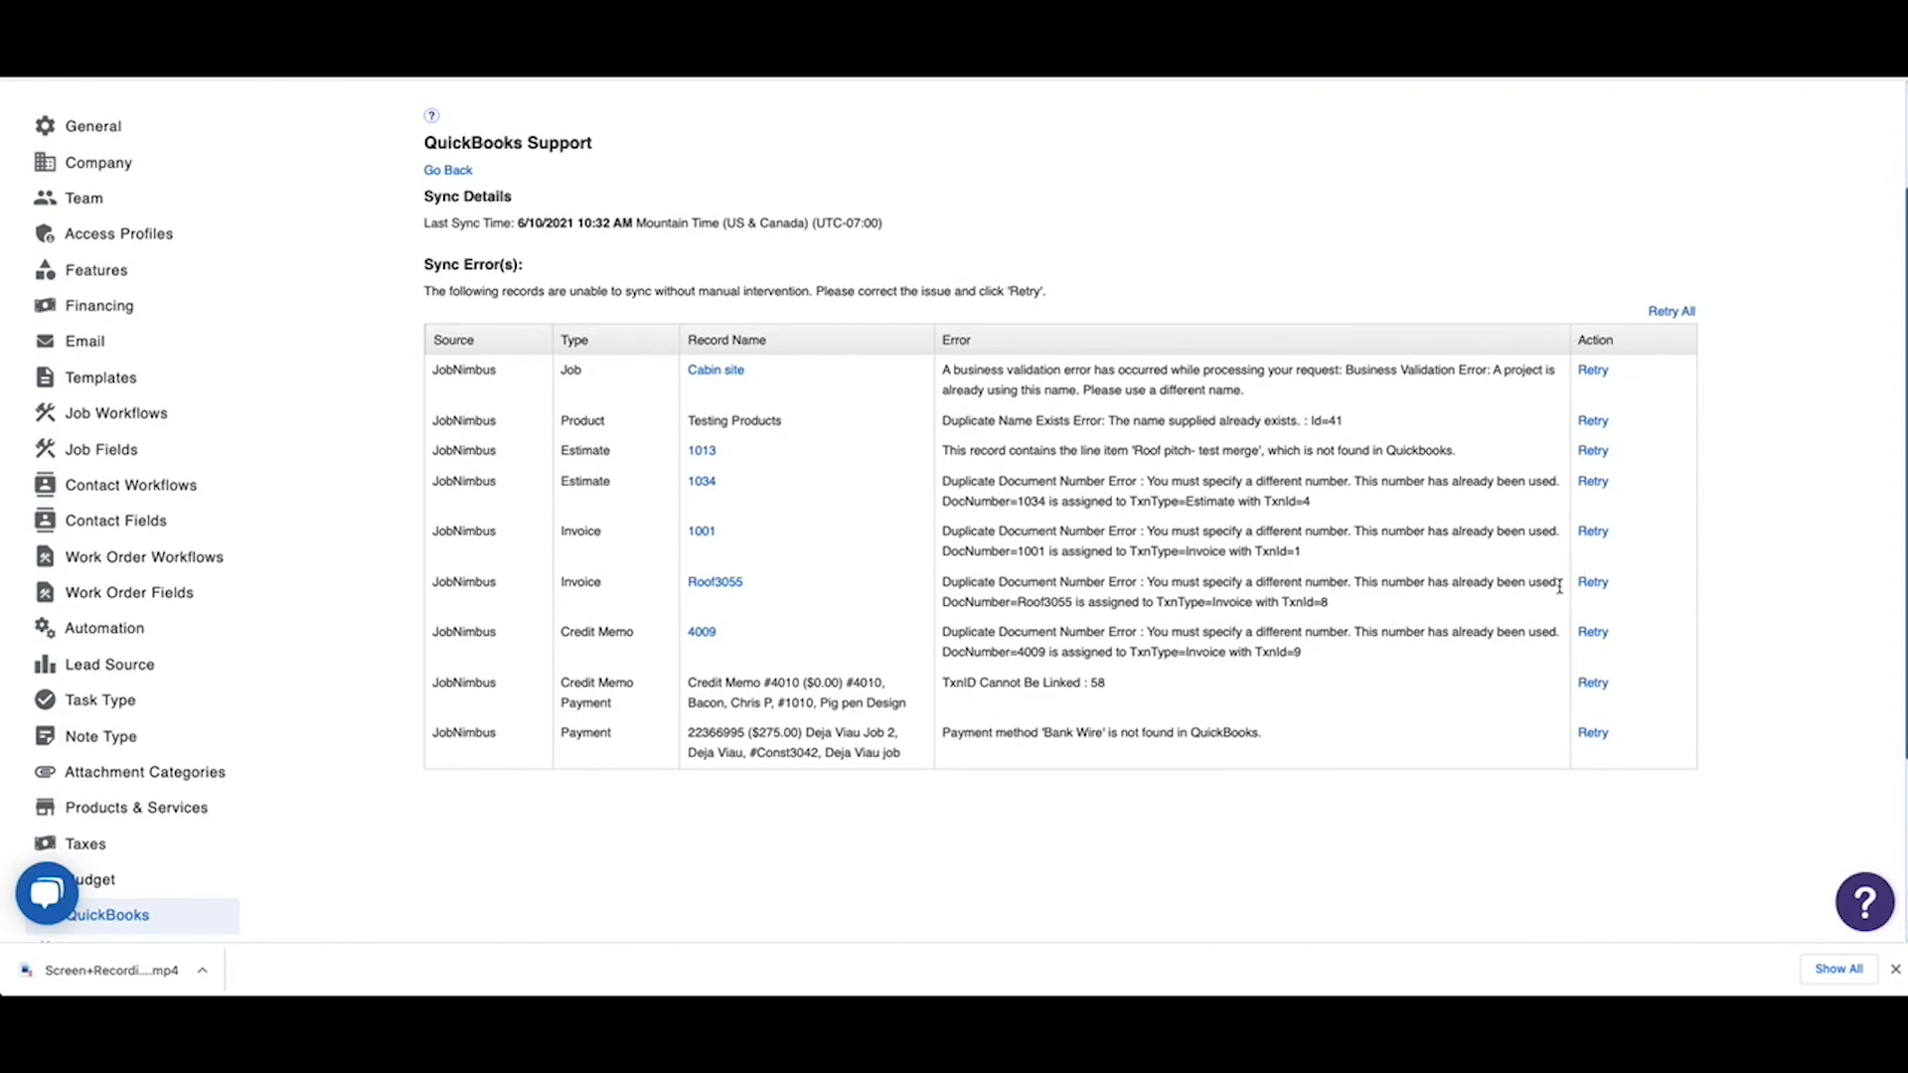
- Retry the sync of invoice Roof3055 and return to the QuickBooks sync settings
click(1598, 585)
click(453, 174)
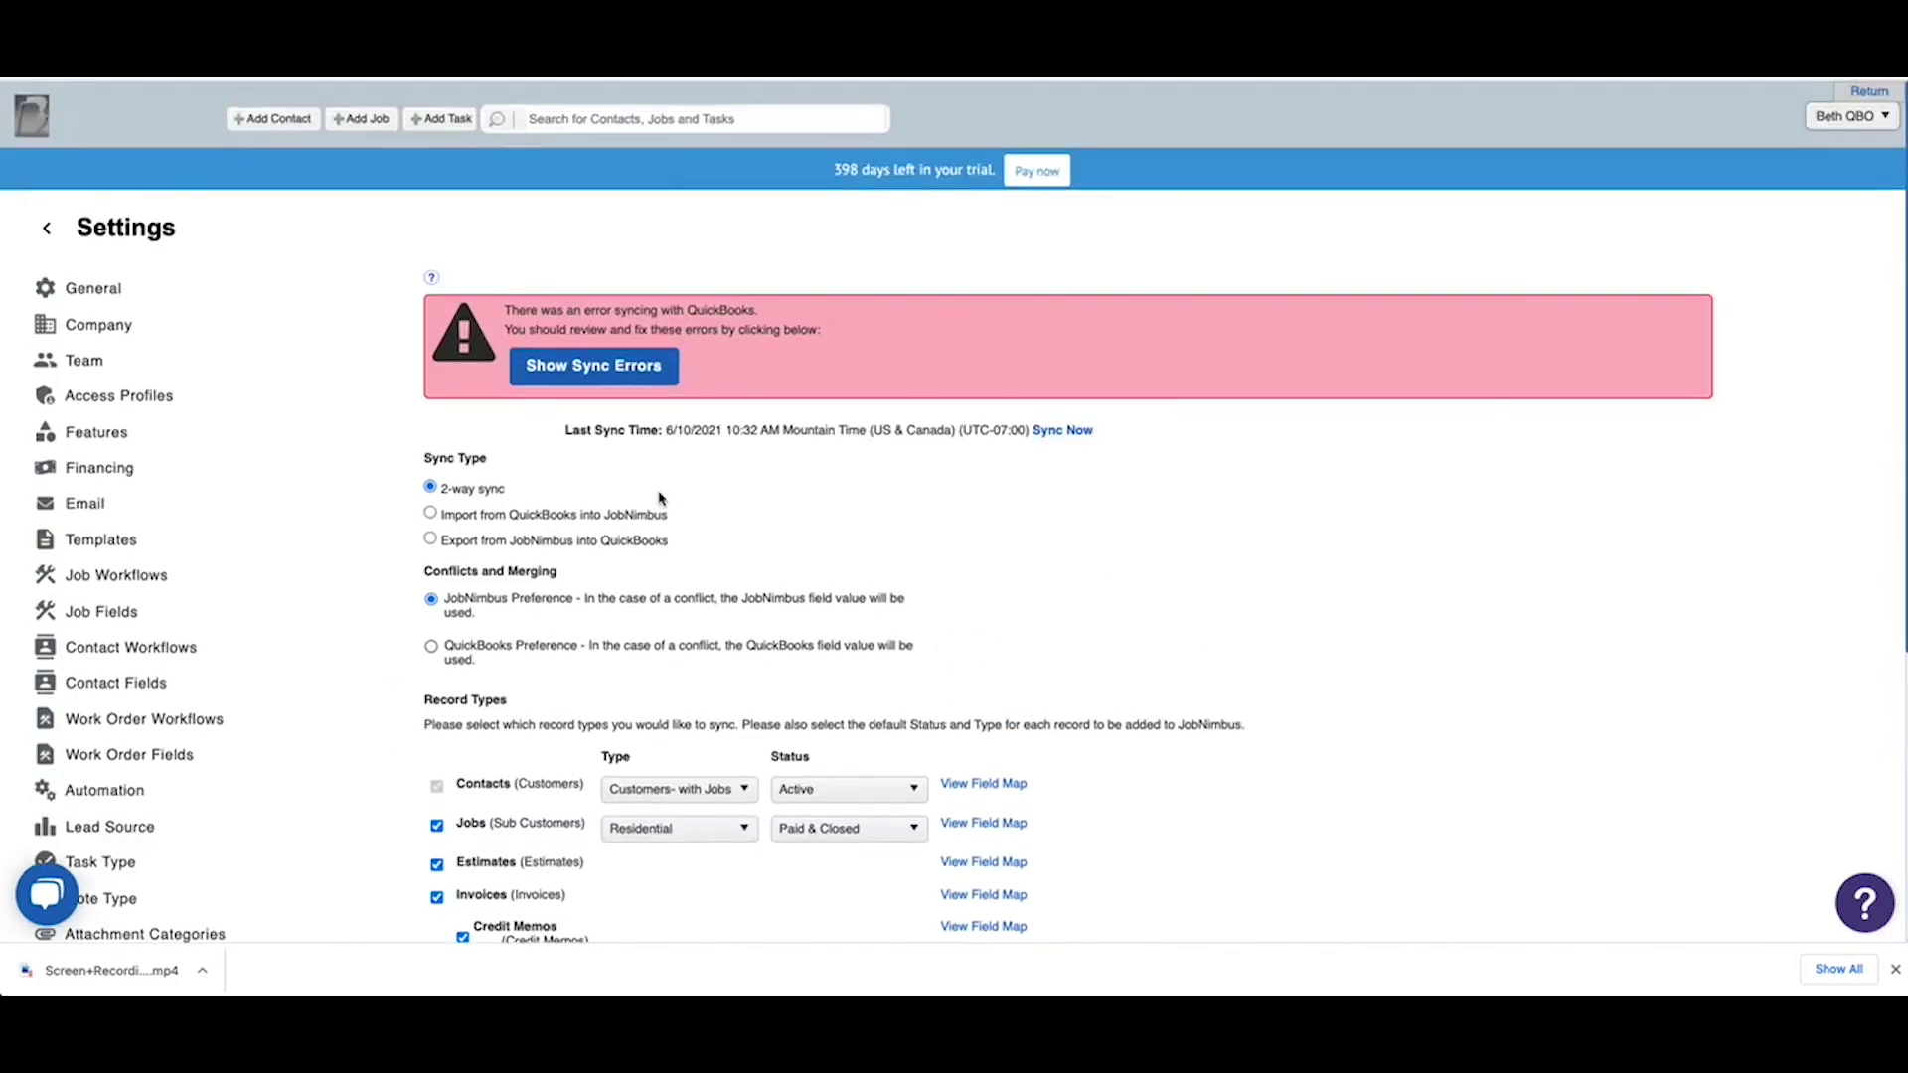
scroll(661, 499, down, 1)
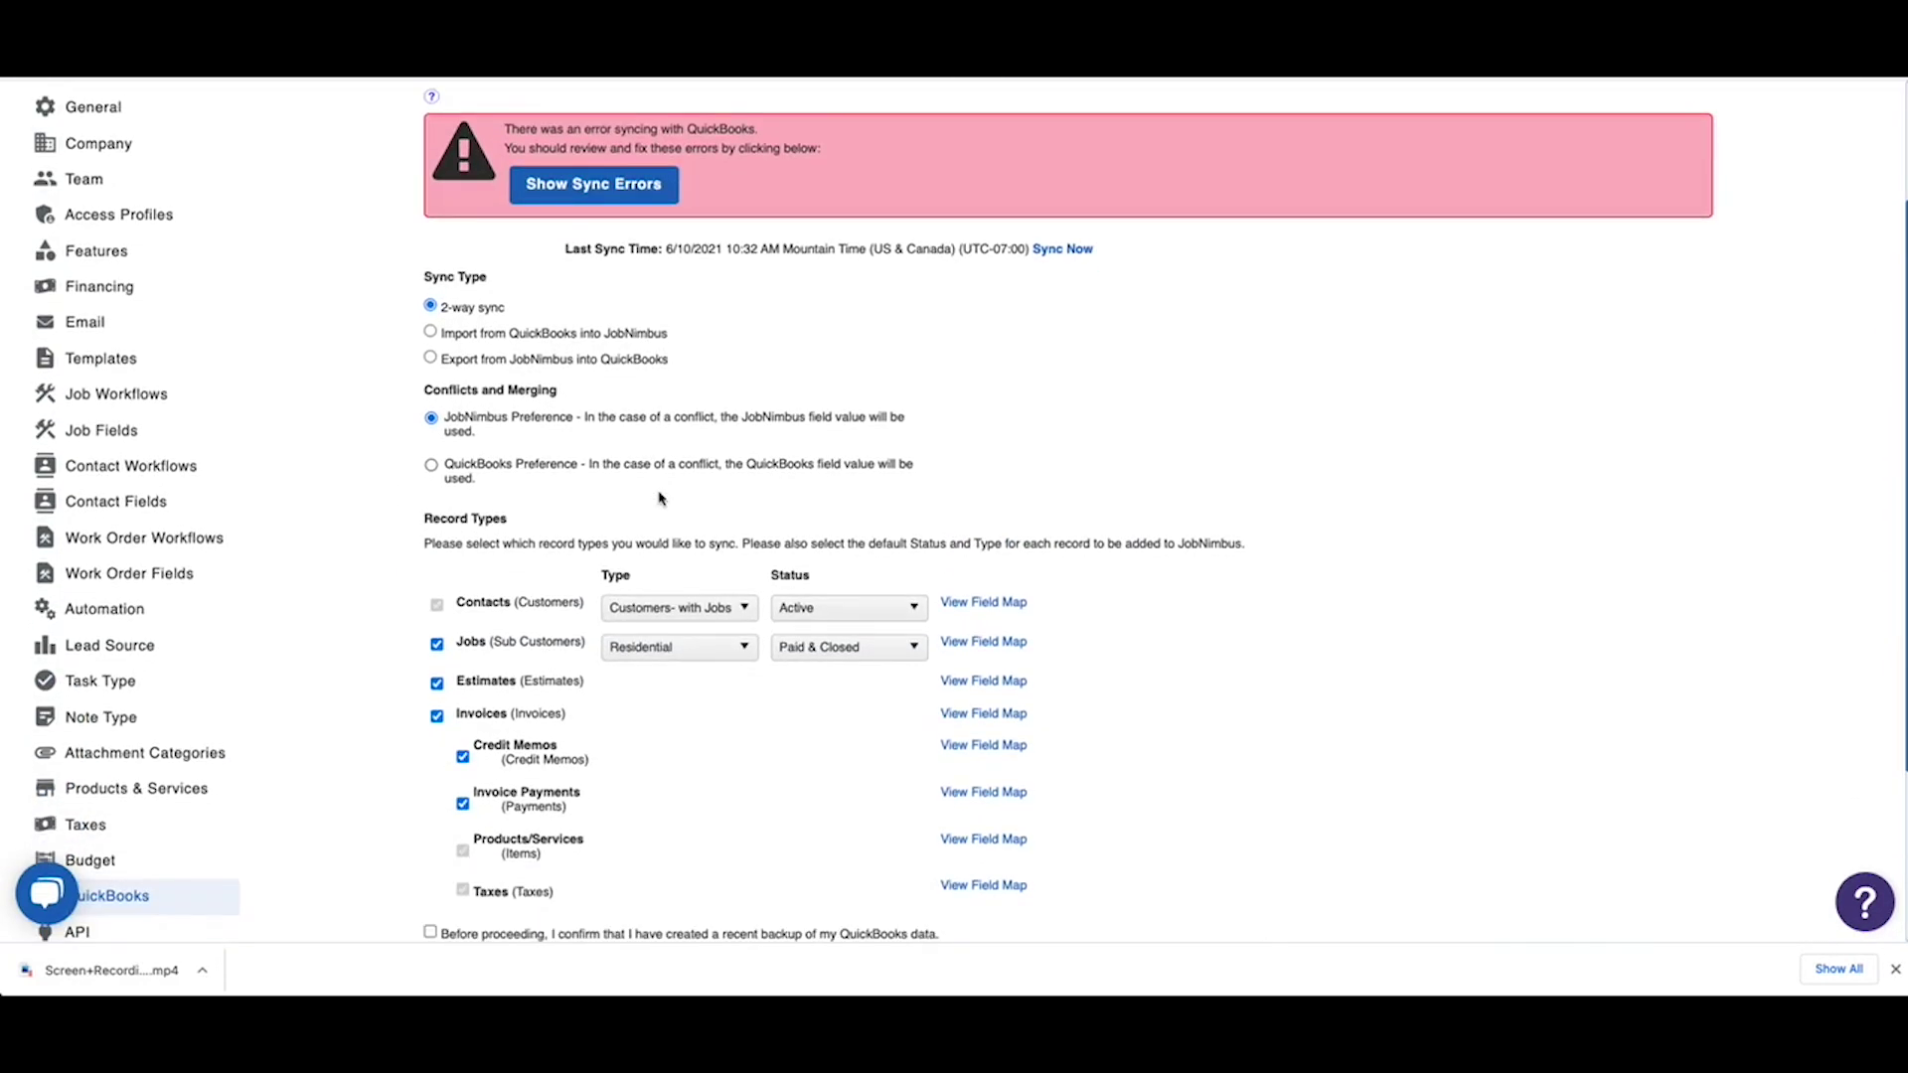